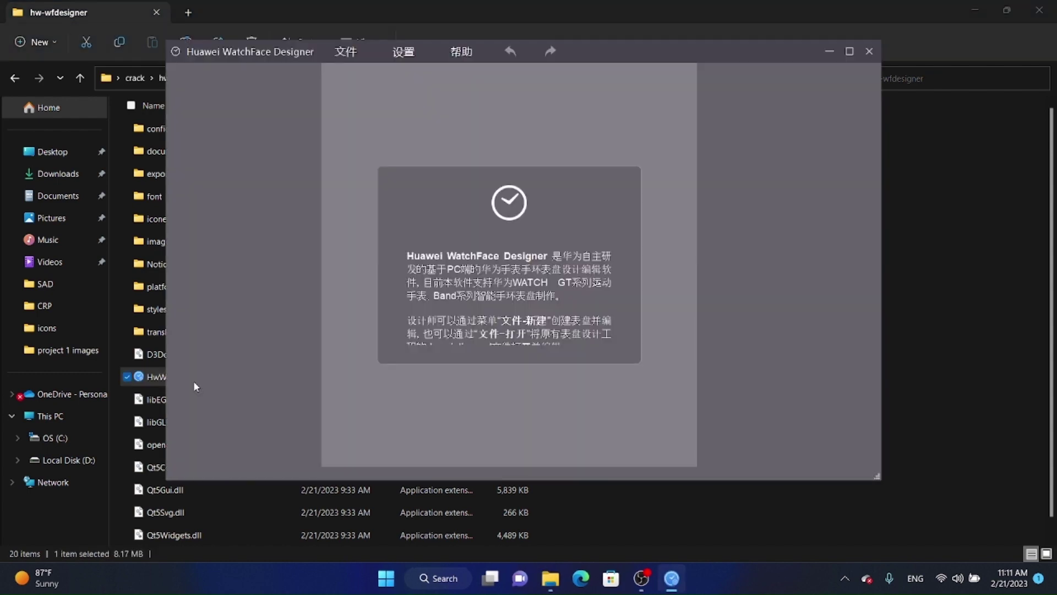
Switch the interface language to English, restart the program to apply it and maximize its window
click(849, 51)
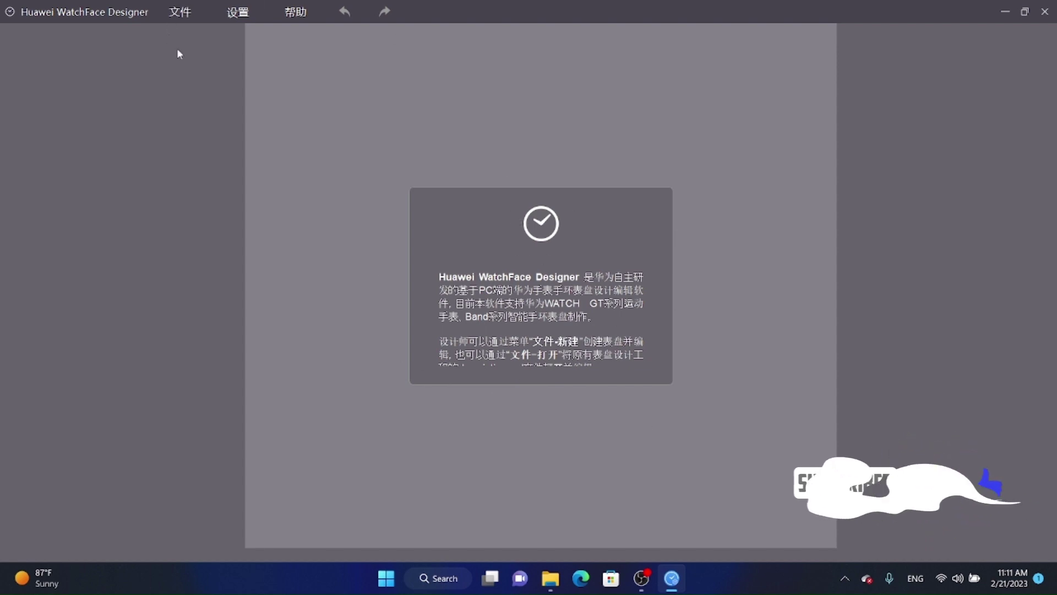
click(244, 15)
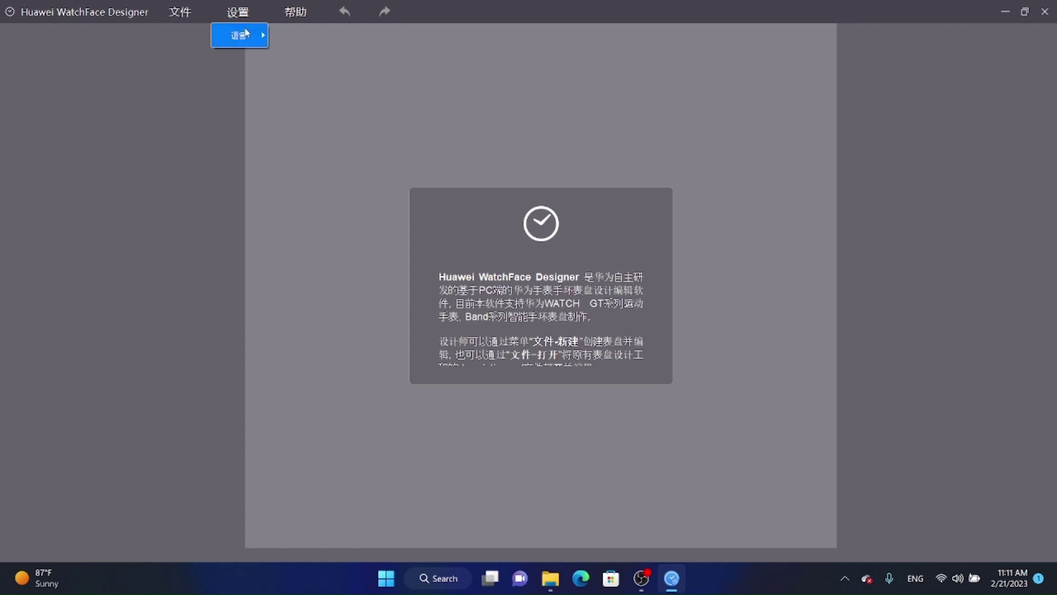
mouse_move(247, 33)
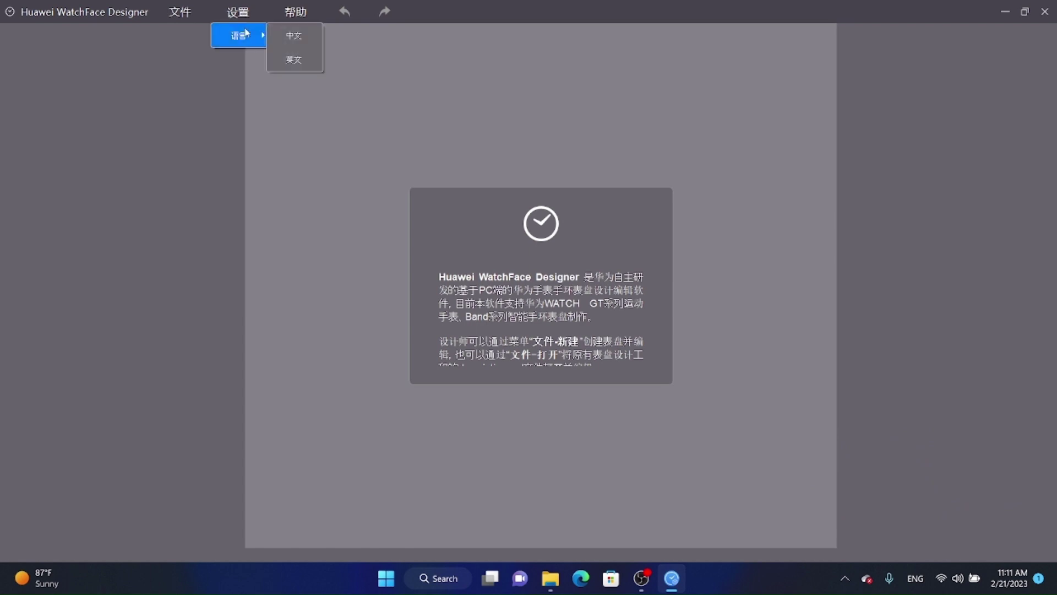
click(309, 66)
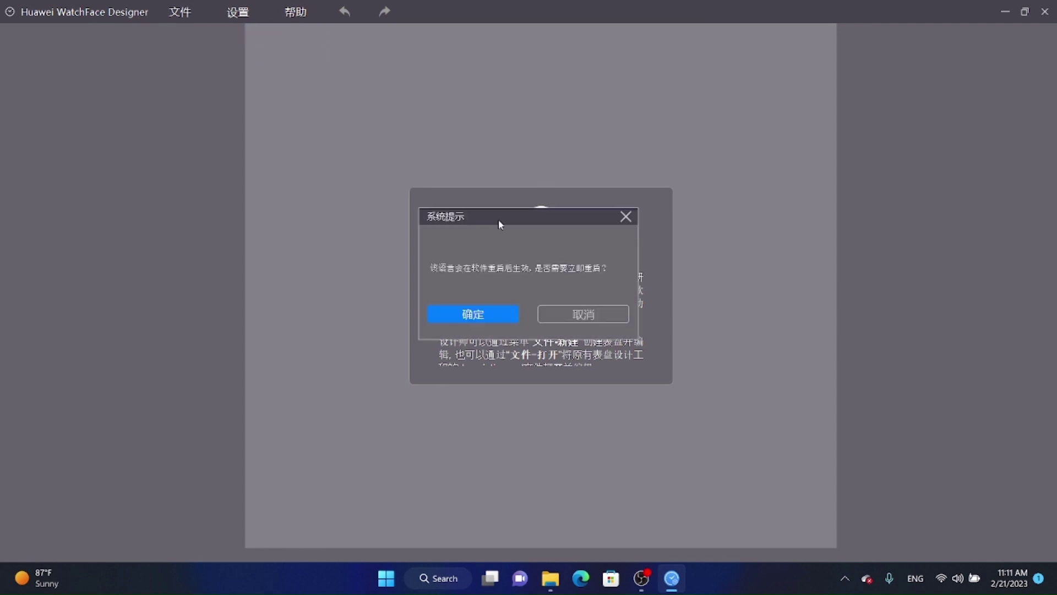
click(462, 315)
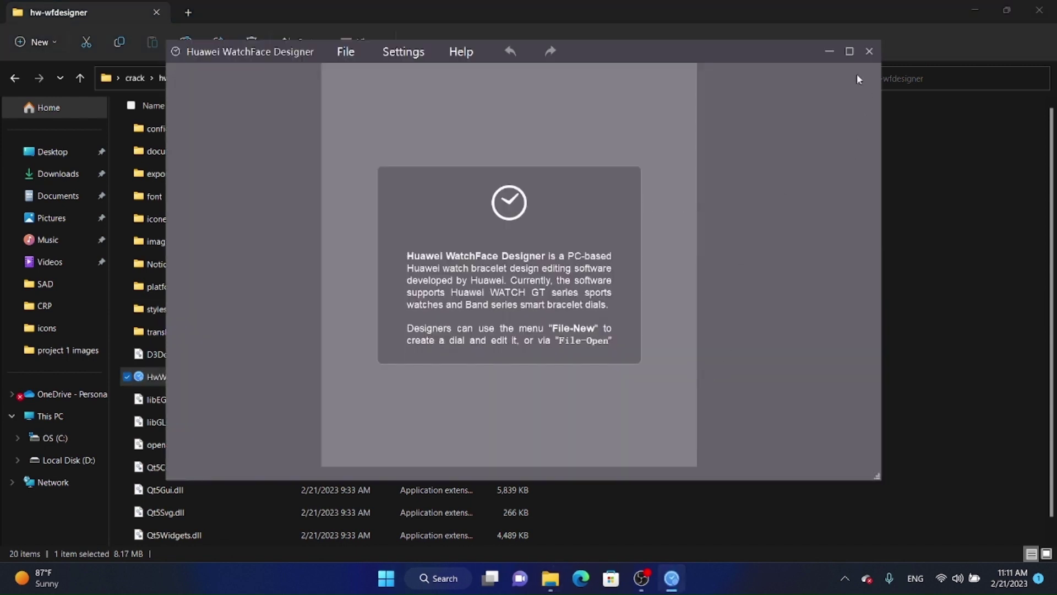
click(849, 52)
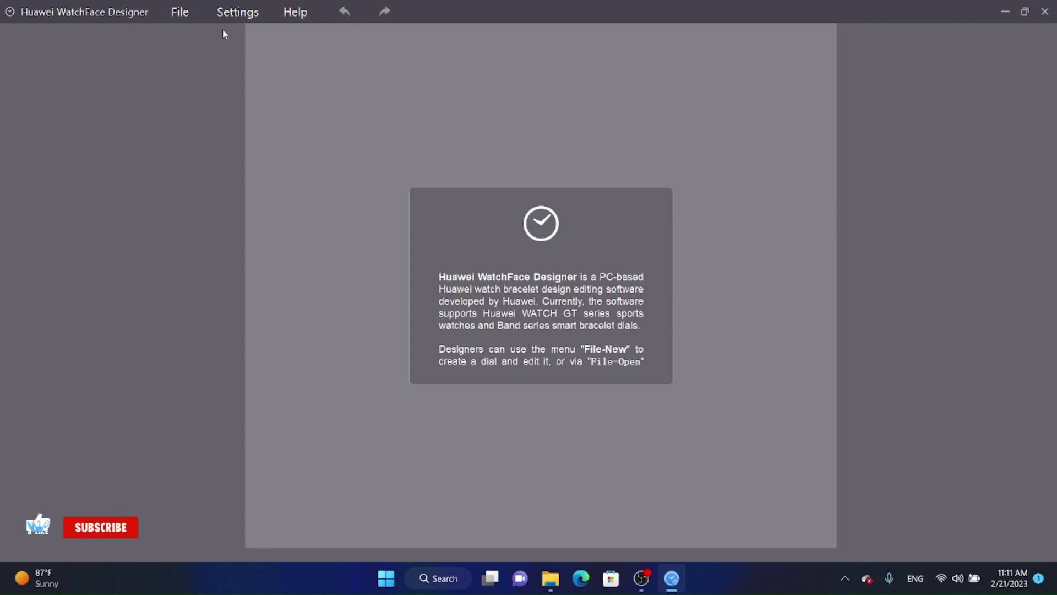
Start a new project with the Band watch type and the Band 6 series
click(183, 11)
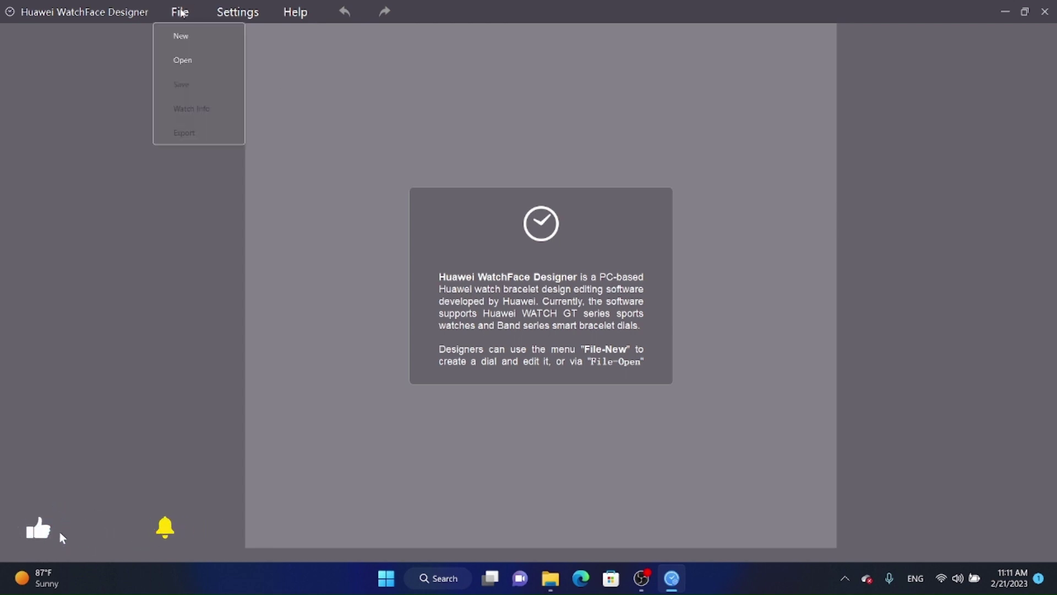
click(198, 33)
click(199, 38)
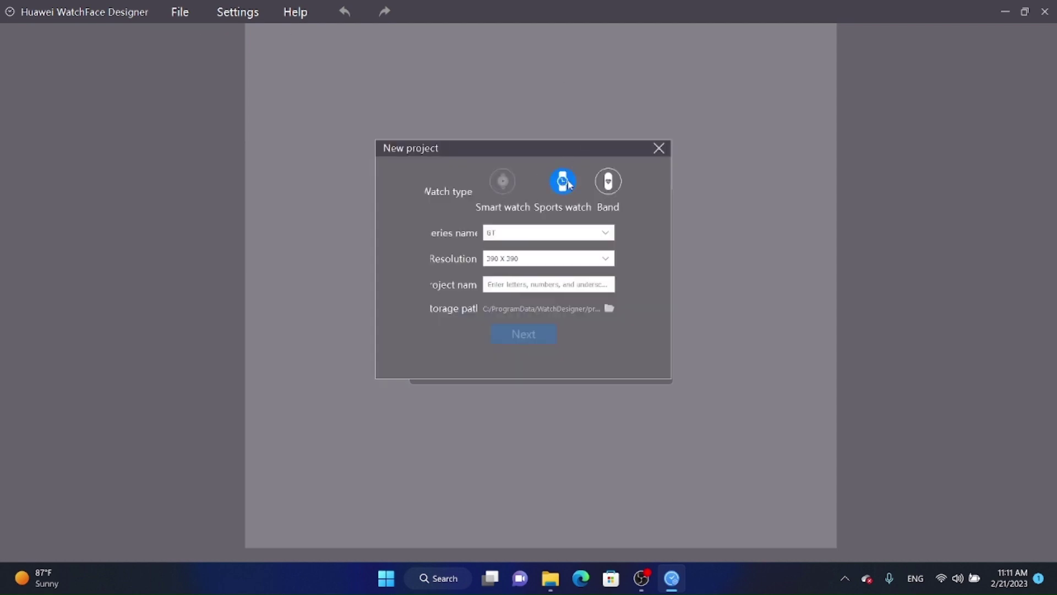
click(589, 239)
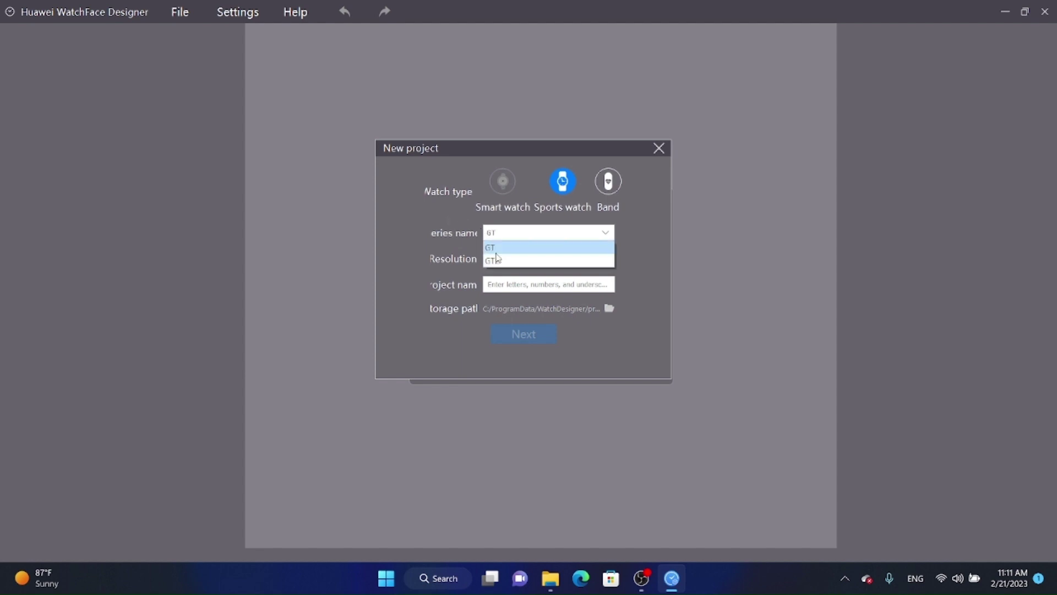
click(596, 183)
click(539, 232)
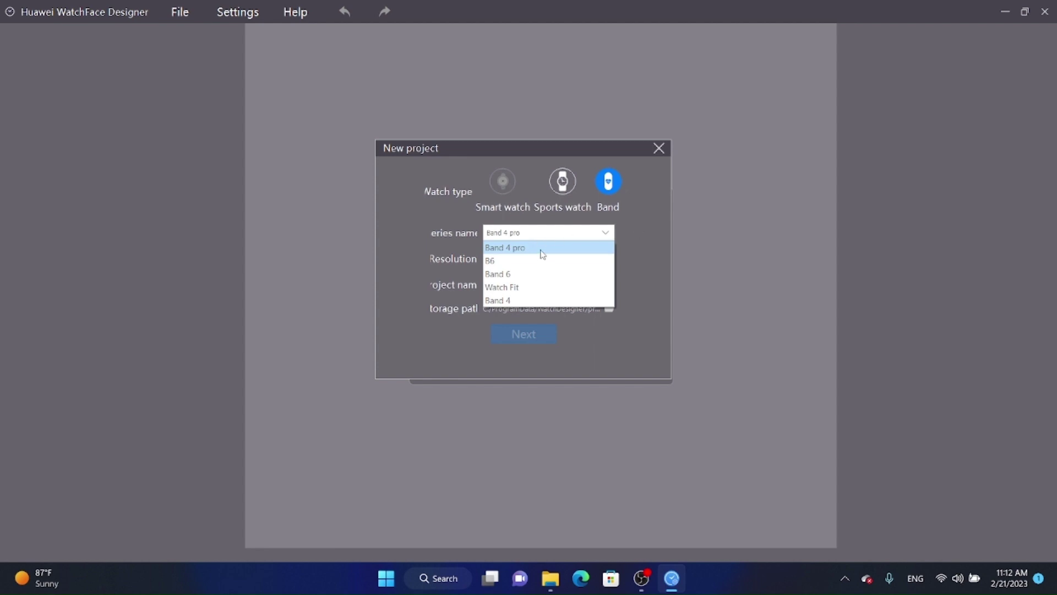
click(526, 275)
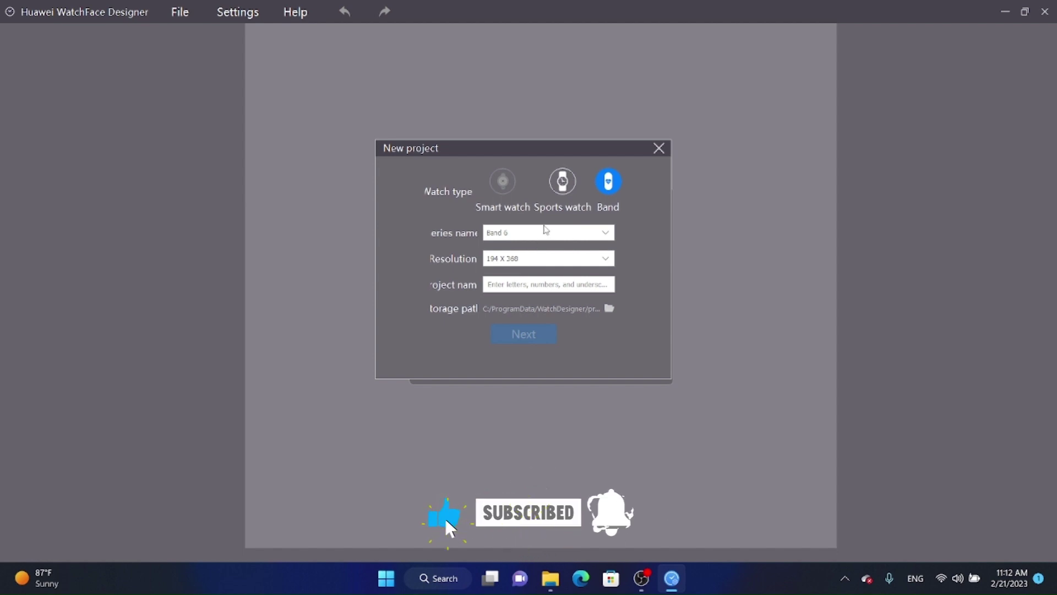
click(545, 231)
click(527, 274)
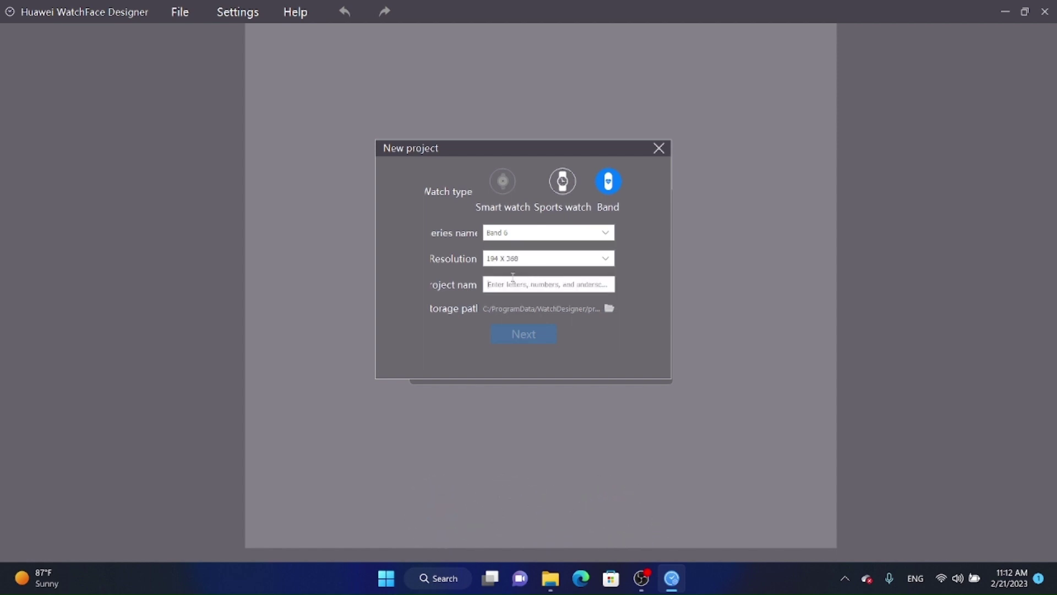
Name the project "Tech of games 2" and continue to the watch face information
click(513, 277)
text(Tech of games 2)
click(521, 340)
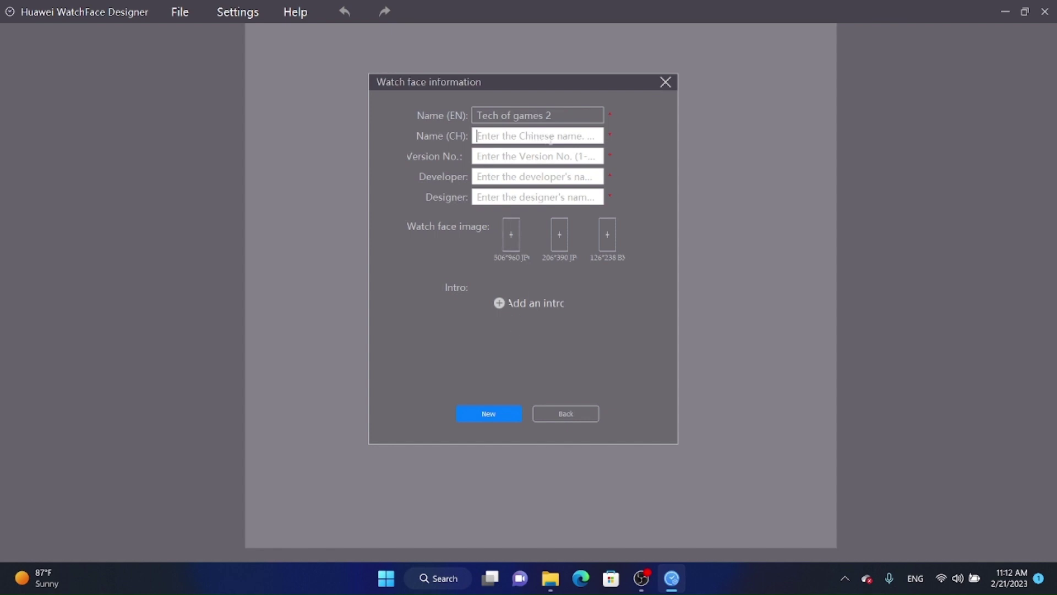
Fill in the Chinese name "tech", version number 1, developer "G.P.C" and designer "Techof games vs pho"
click(510, 135)
text(tech)
click(517, 155)
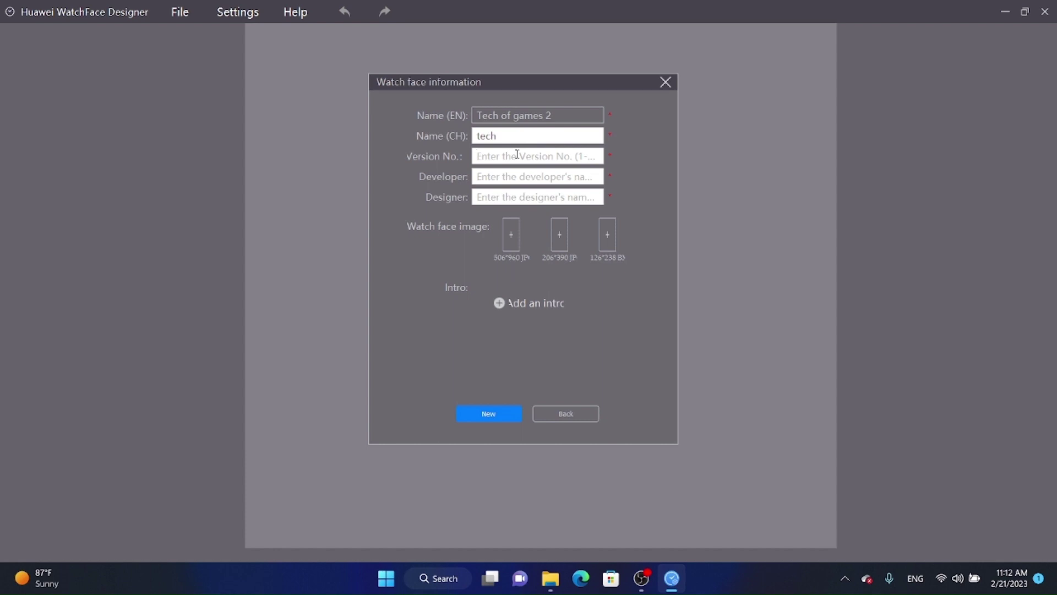
text(1)
text(G.P)
text(.C)
click(518, 197)
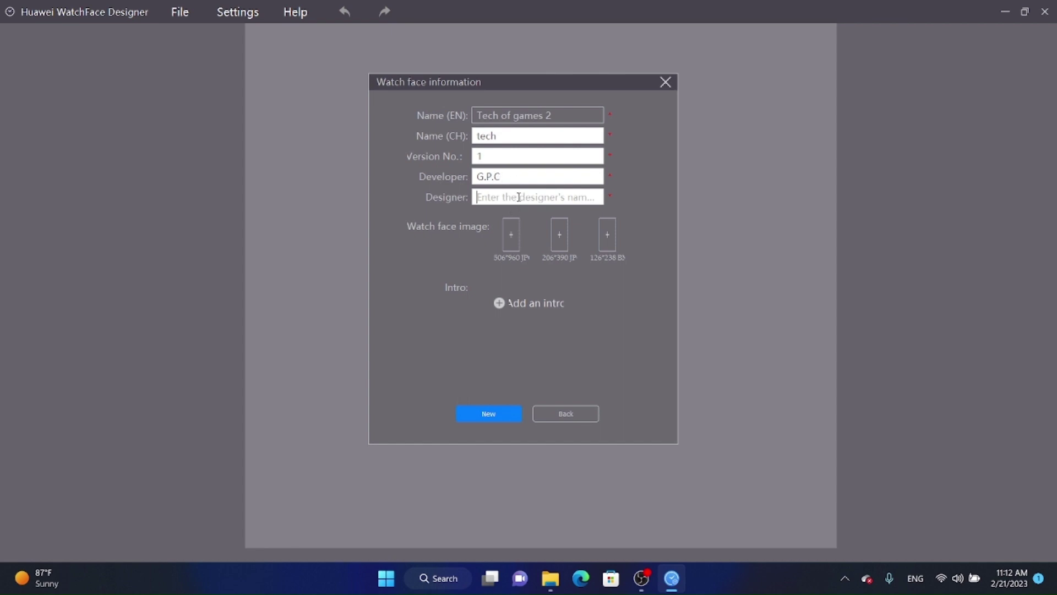
text(Techof games )
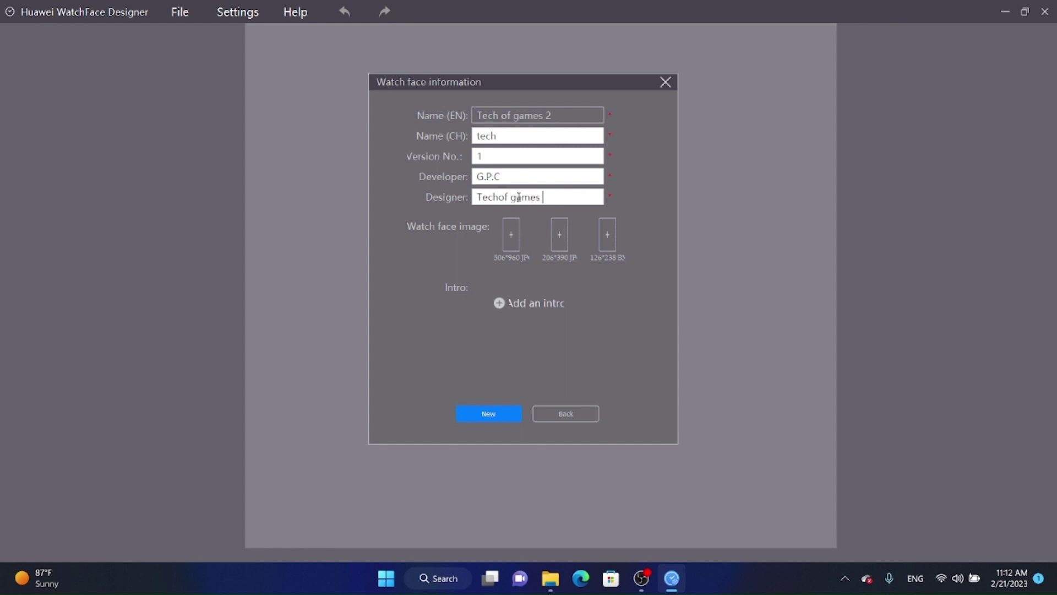
text(vs pho)
Load the JPG "New shortcut" from D:\crack\project 1 images as the first, largest watch face image
click(506, 238)
scroll(456, 238, down, 3)
scroll(445, 265, down, 1)
scroll(443, 282, down, 3)
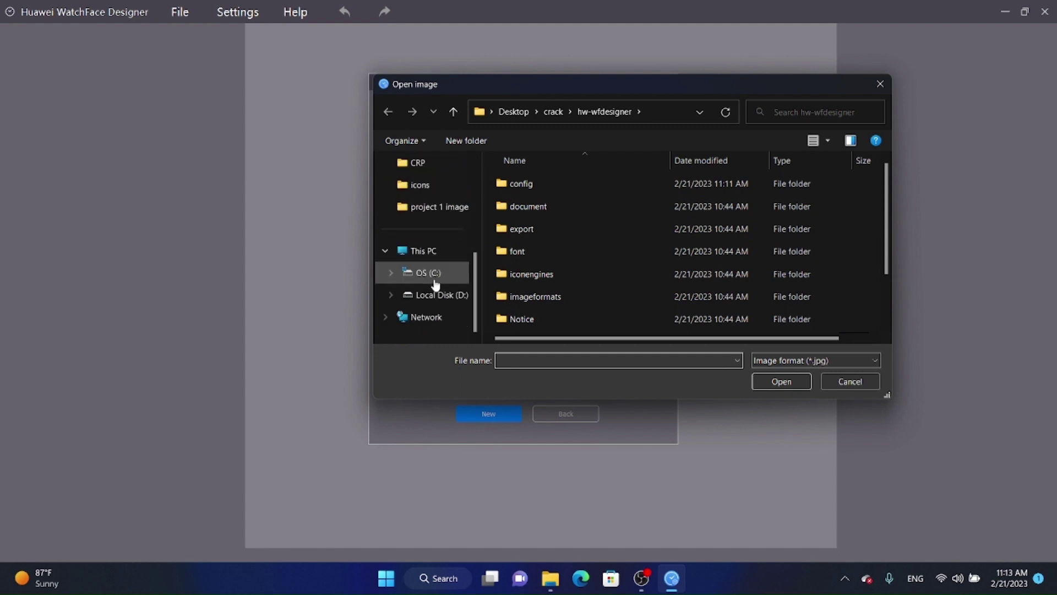
click(449, 295)
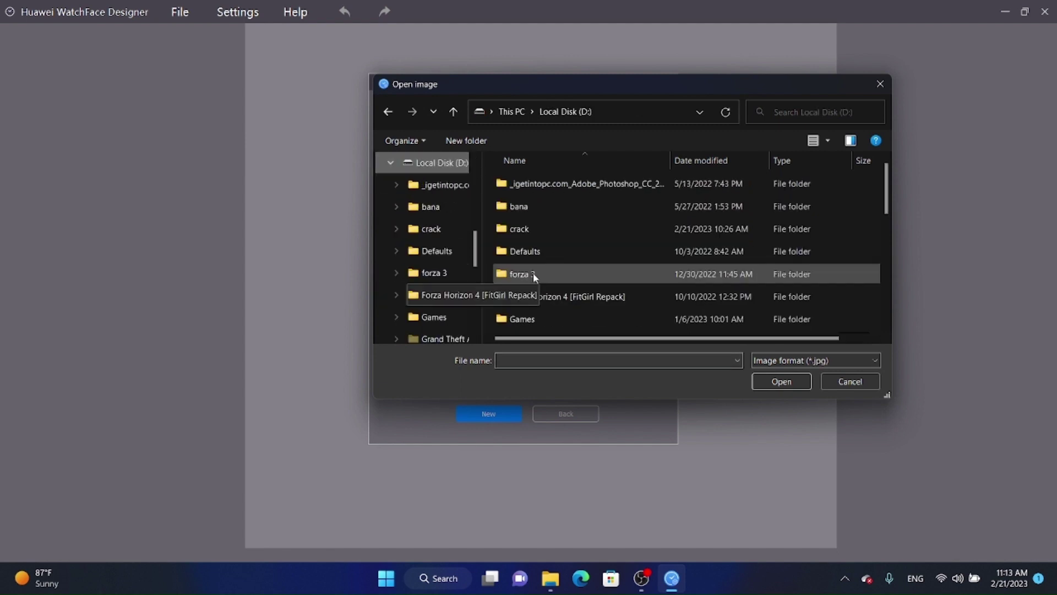
double_click(555, 235)
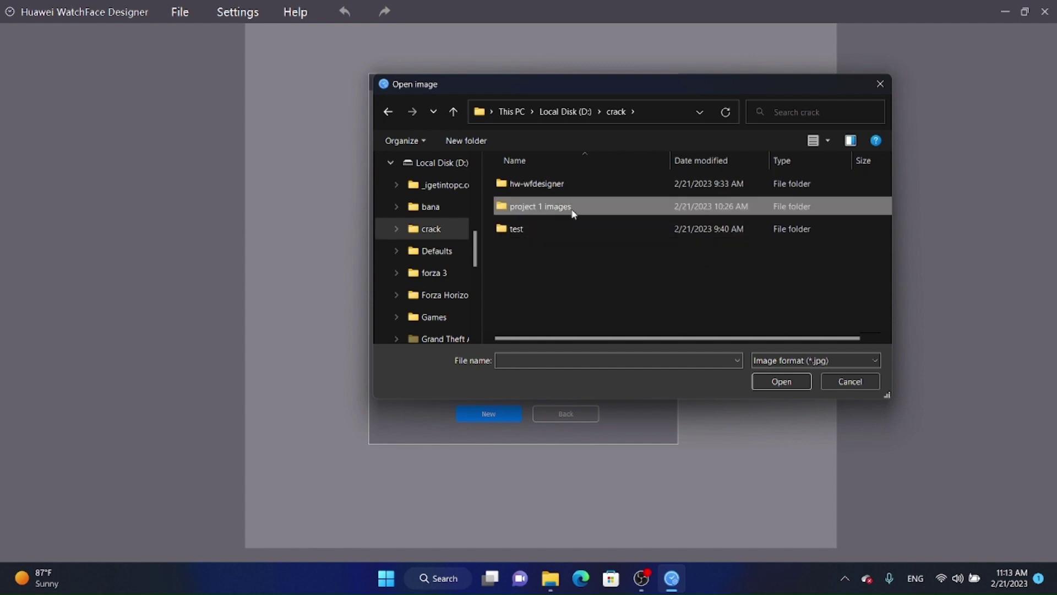
double_click(572, 213)
click(606, 274)
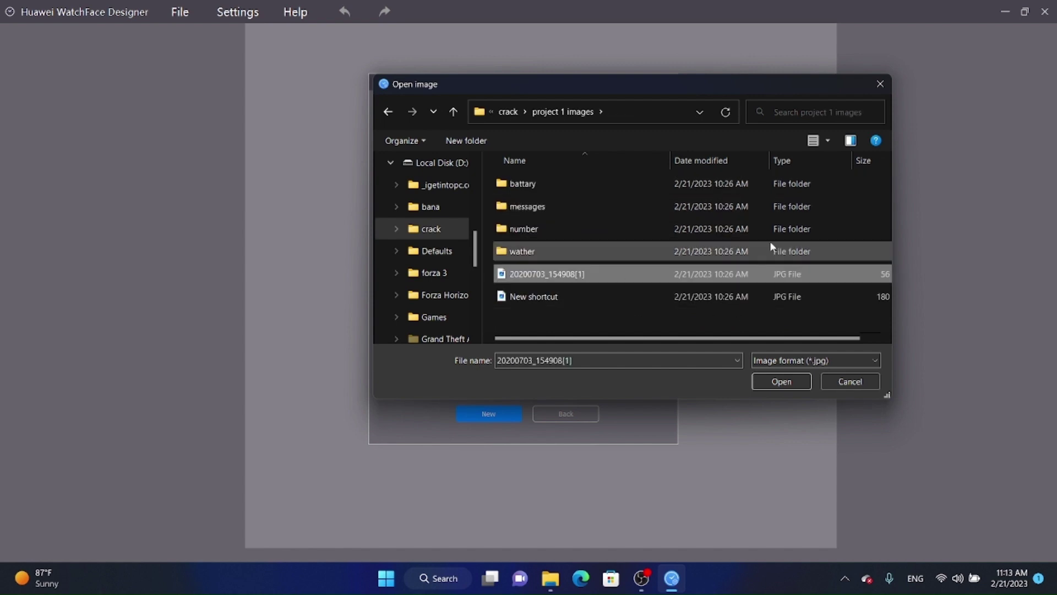
click(841, 294)
click(781, 380)
Load the JPG 20200703_154908[1] as the second watch face image, the 206*390 one
click(559, 239)
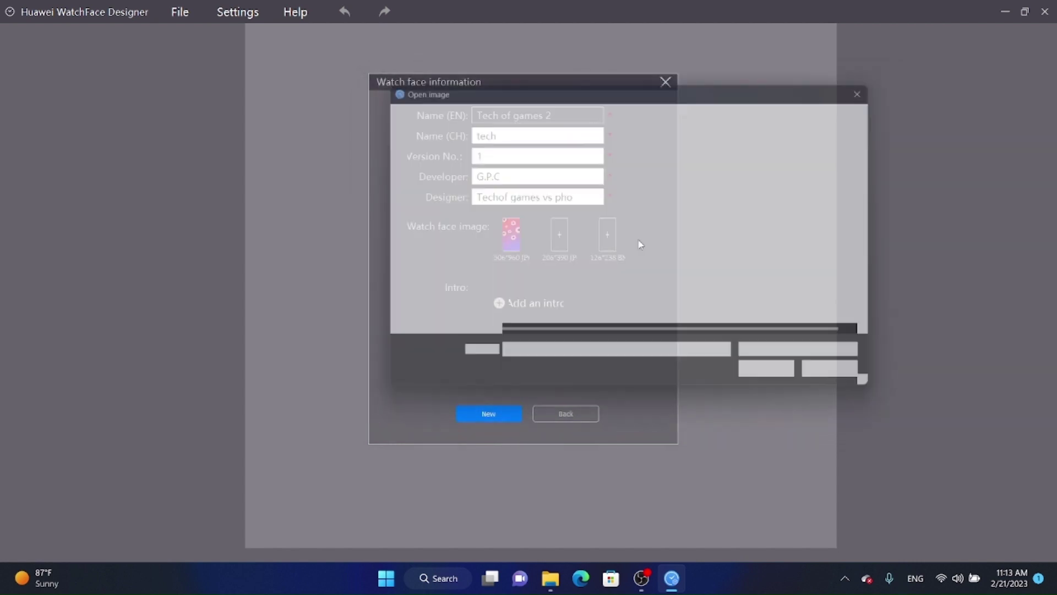
click(600, 273)
click(781, 381)
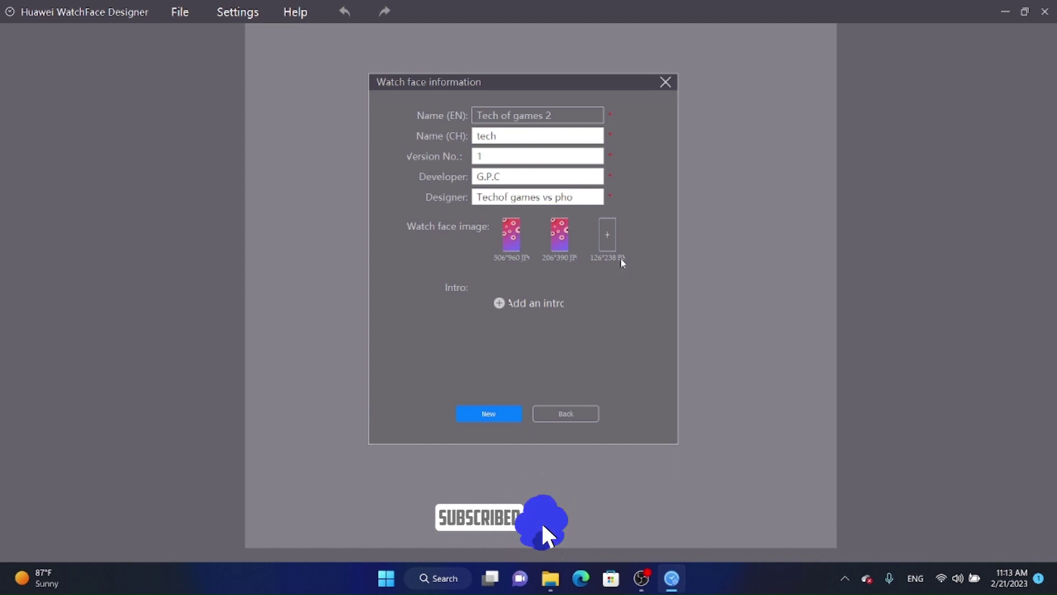
click(606, 234)
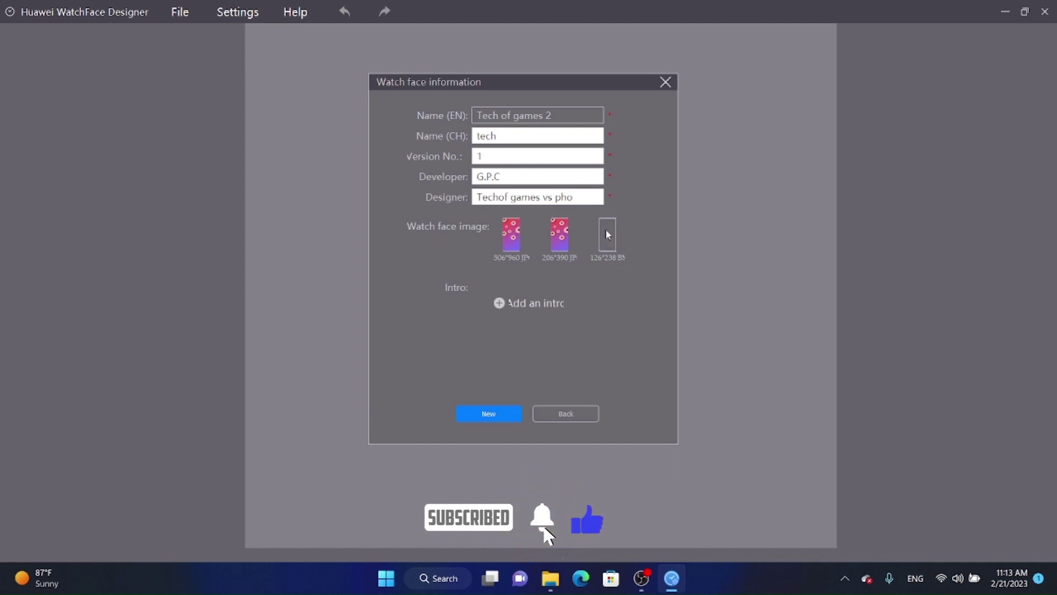
click(585, 280)
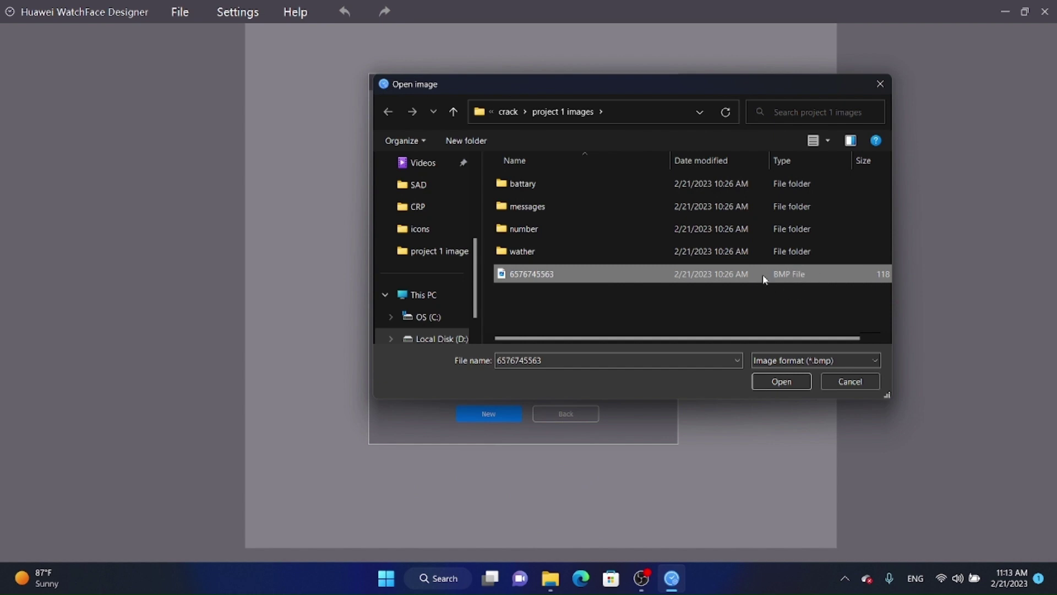
click(790, 383)
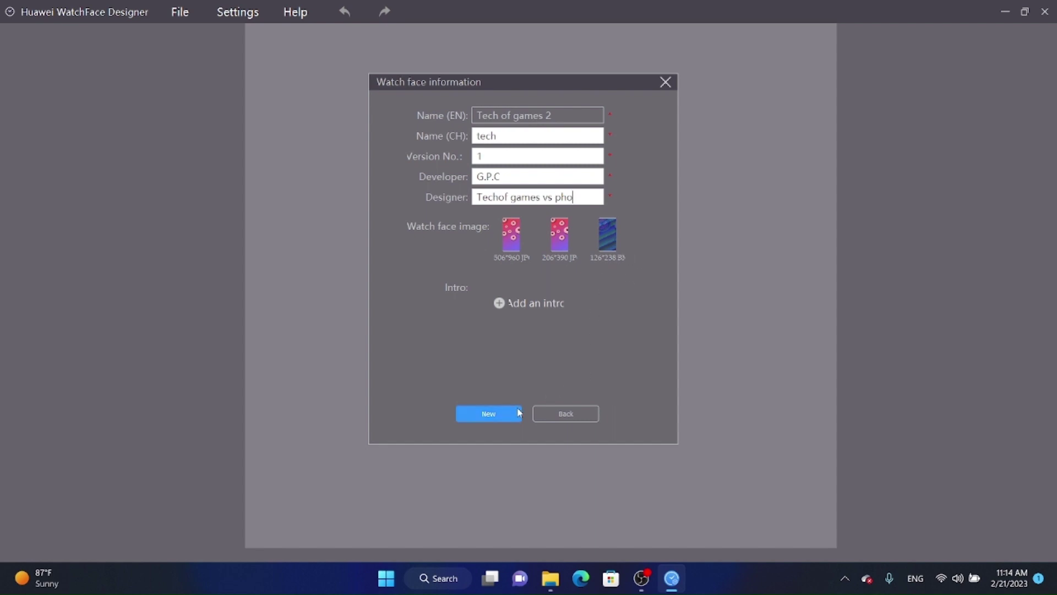
click(490, 413)
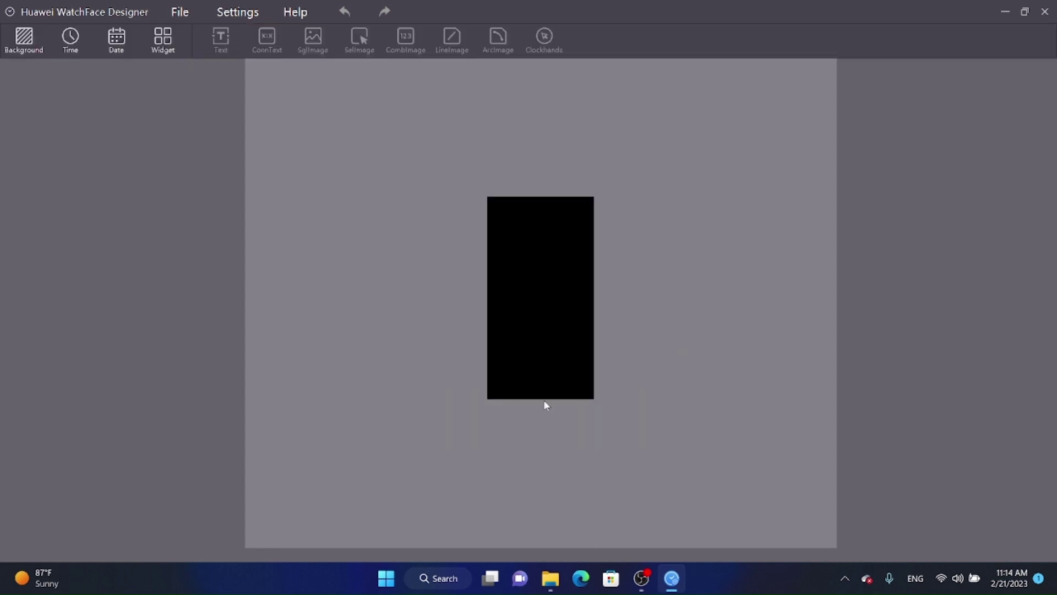
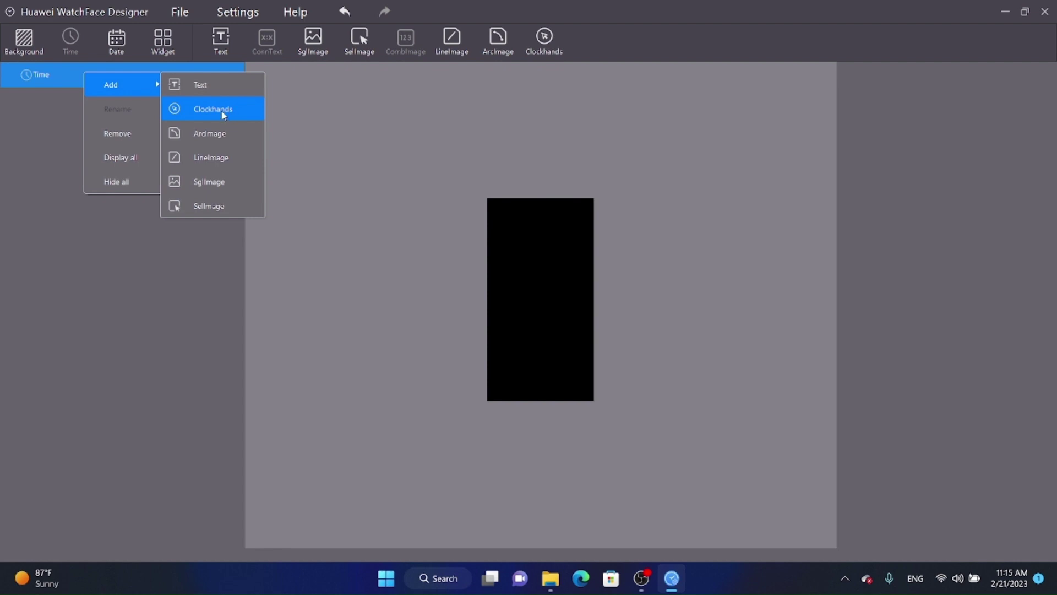
Add a Clockhands layer to the Time group and keep its data type at Hour display ratio (12 hour)
click(224, 114)
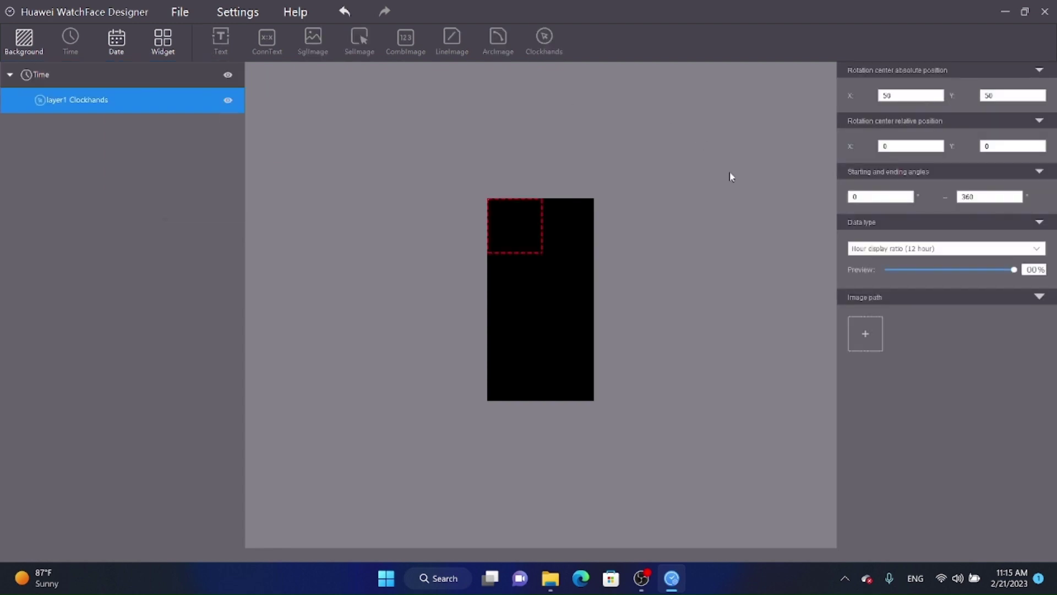
click(889, 251)
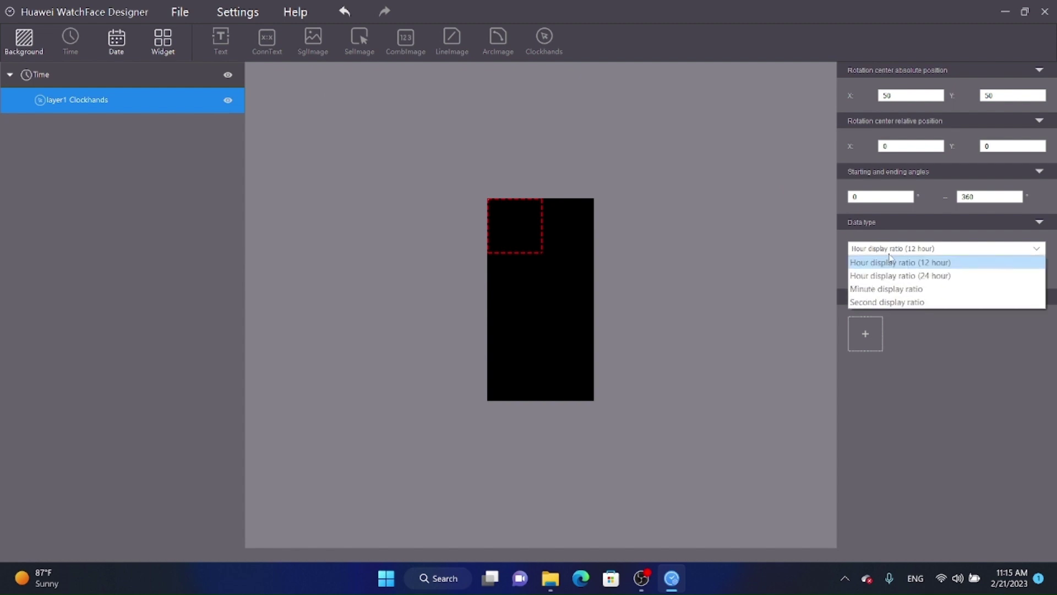
click(911, 251)
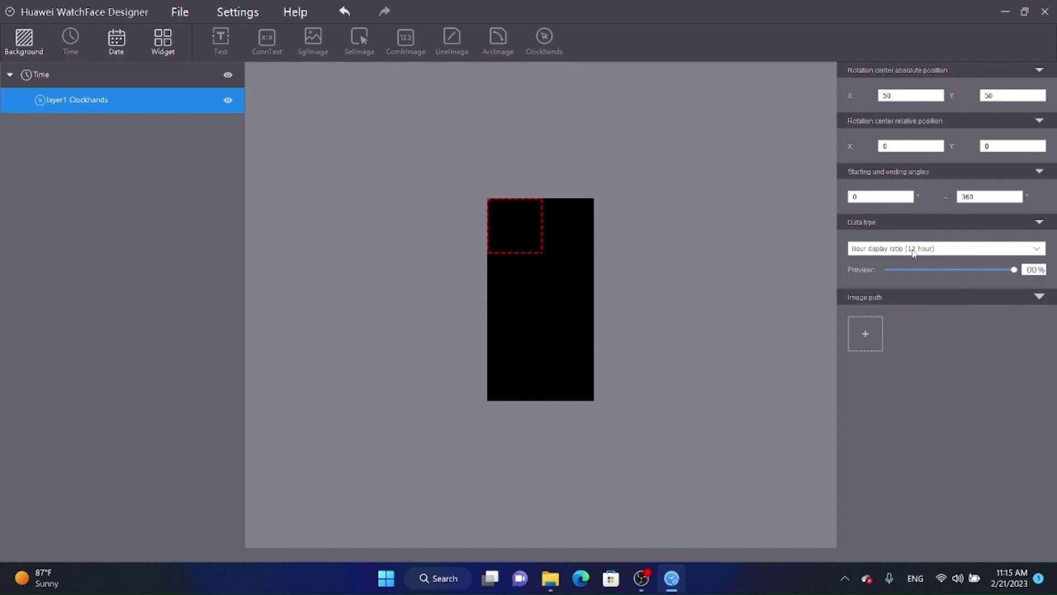
click(913, 251)
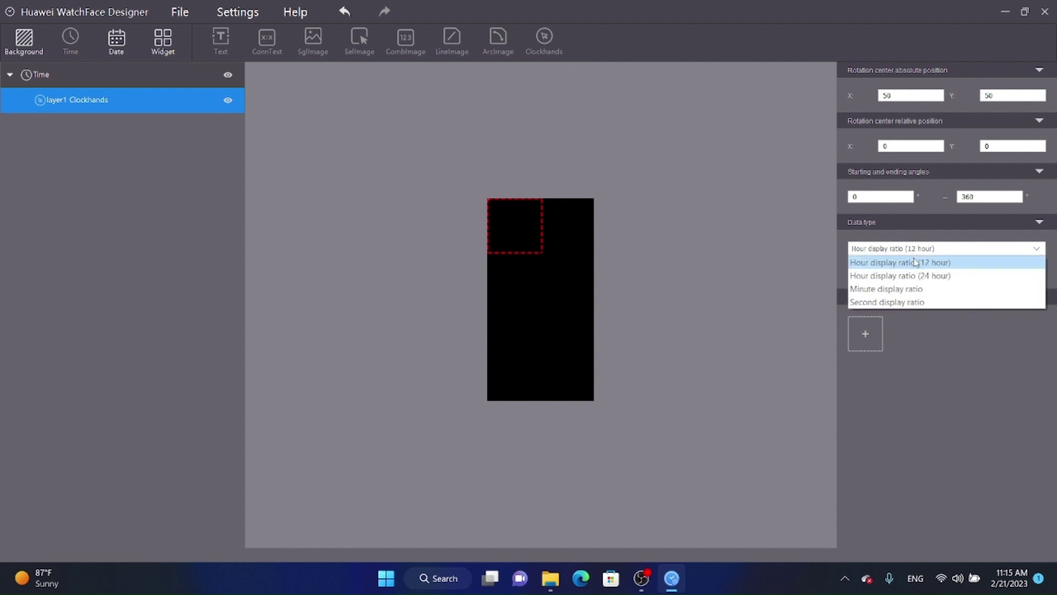
click(915, 262)
Start choosing the hour hand's image and browse to the icons folder on the Desktop
click(866, 333)
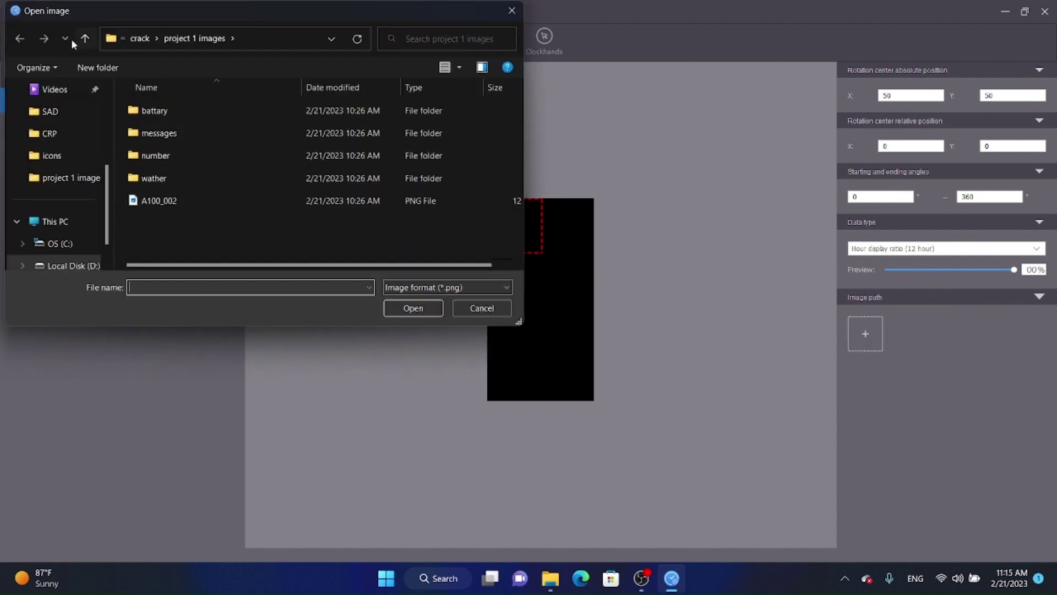
click(84, 38)
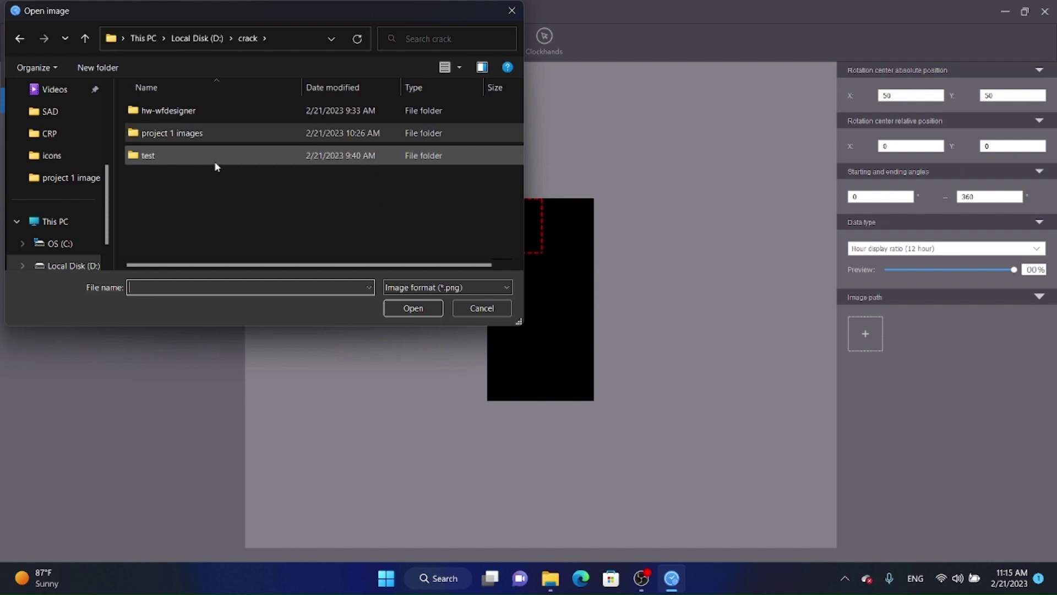
double_click(229, 133)
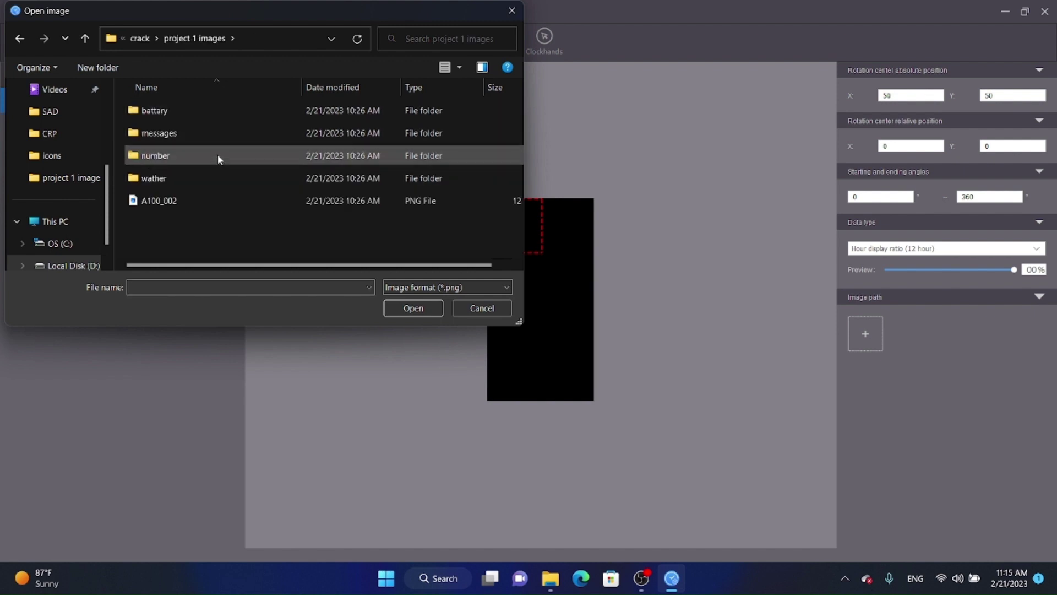
double_click(217, 154)
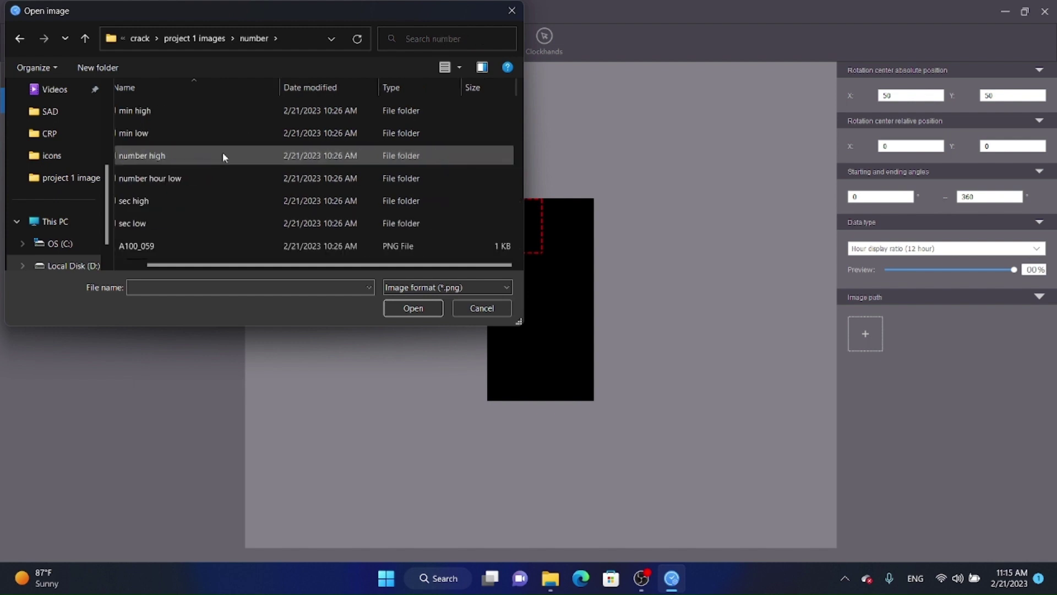
click(86, 39)
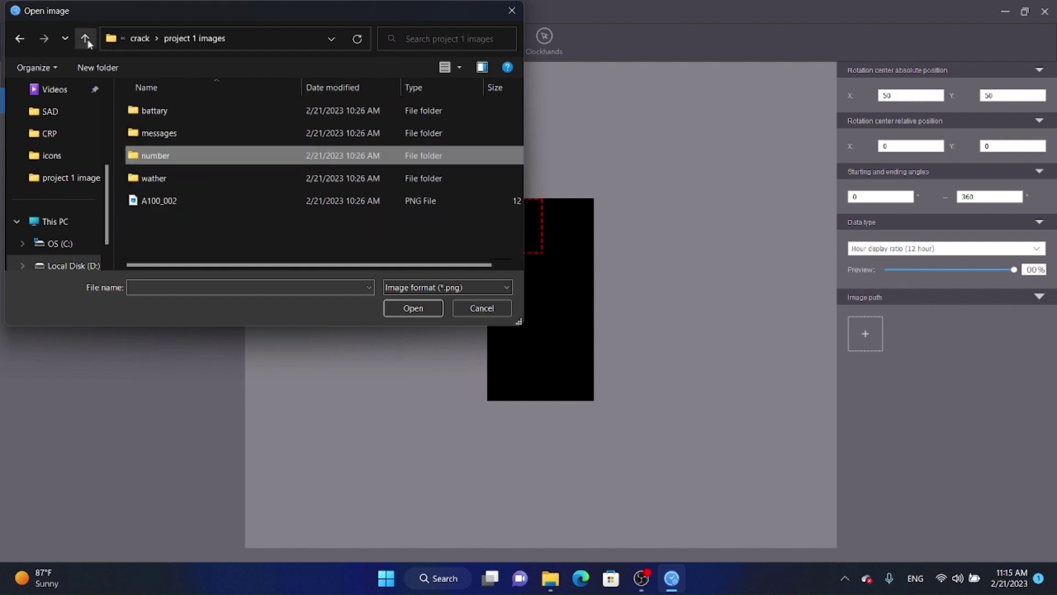
click(85, 38)
scroll(67, 127, up, 3)
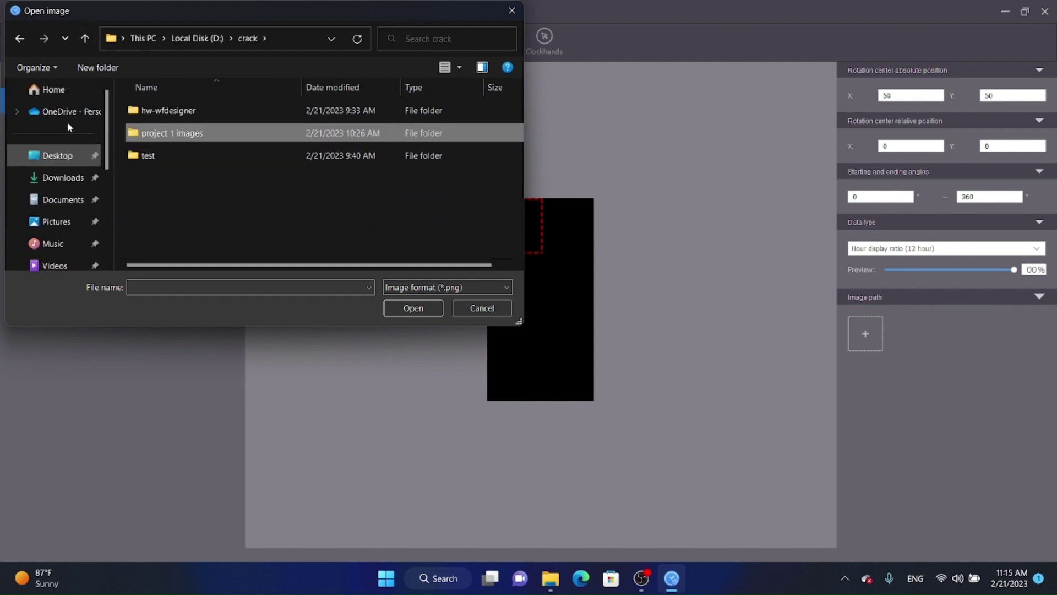
click(73, 157)
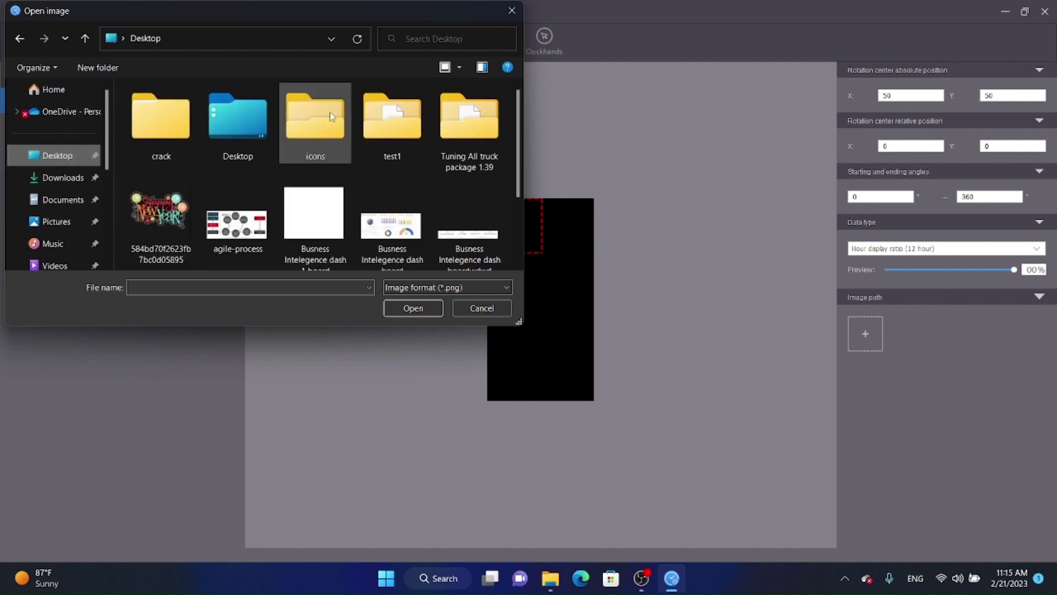
double_click(322, 126)
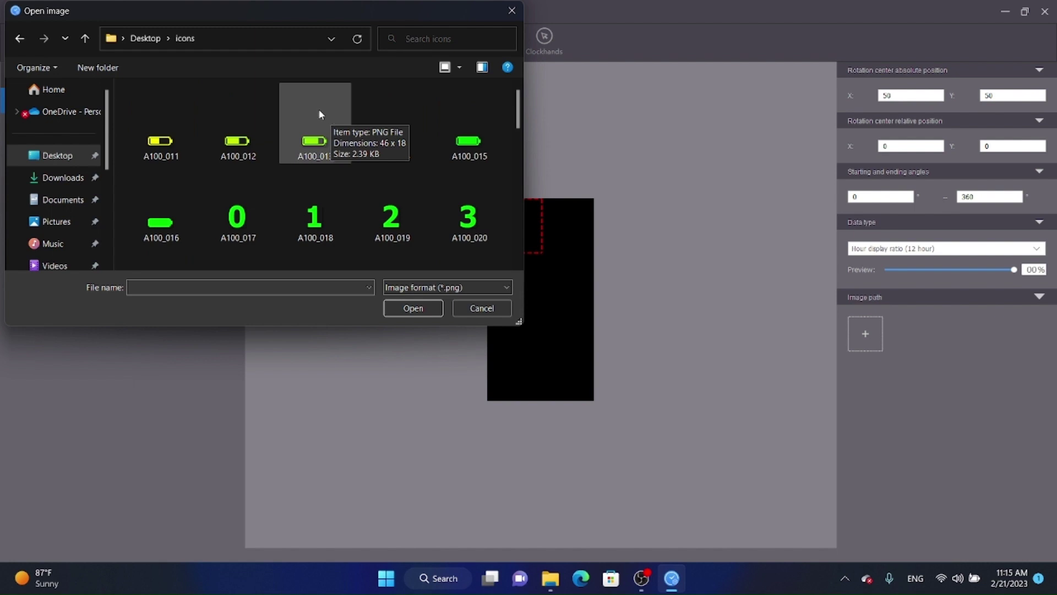
Load A100_059 as the hour hand image and move the hand to about X 106, Y 170 on the watch face
drag(518, 111, 498, 240)
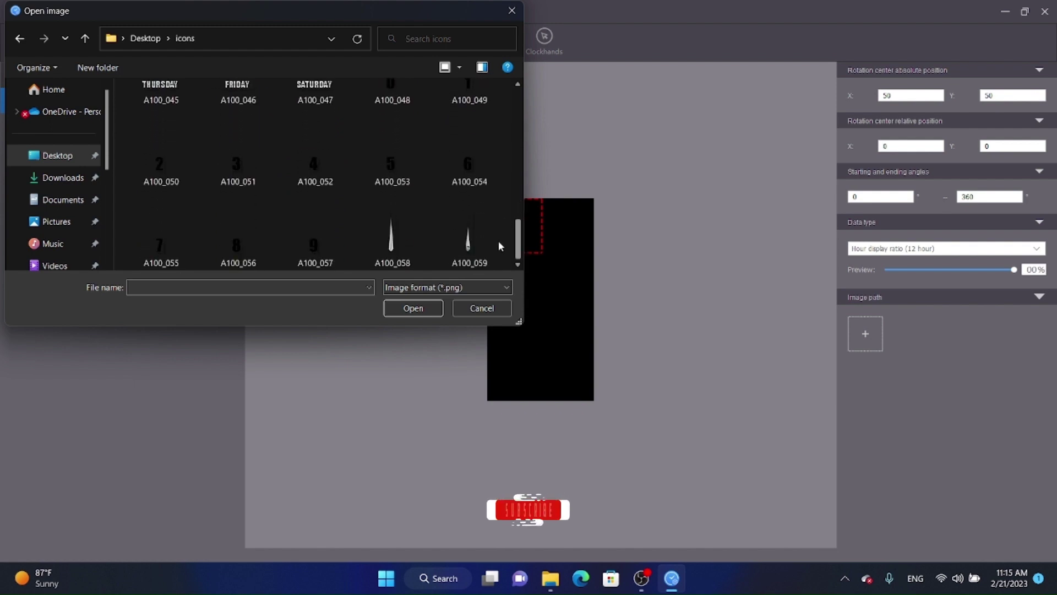
click(395, 242)
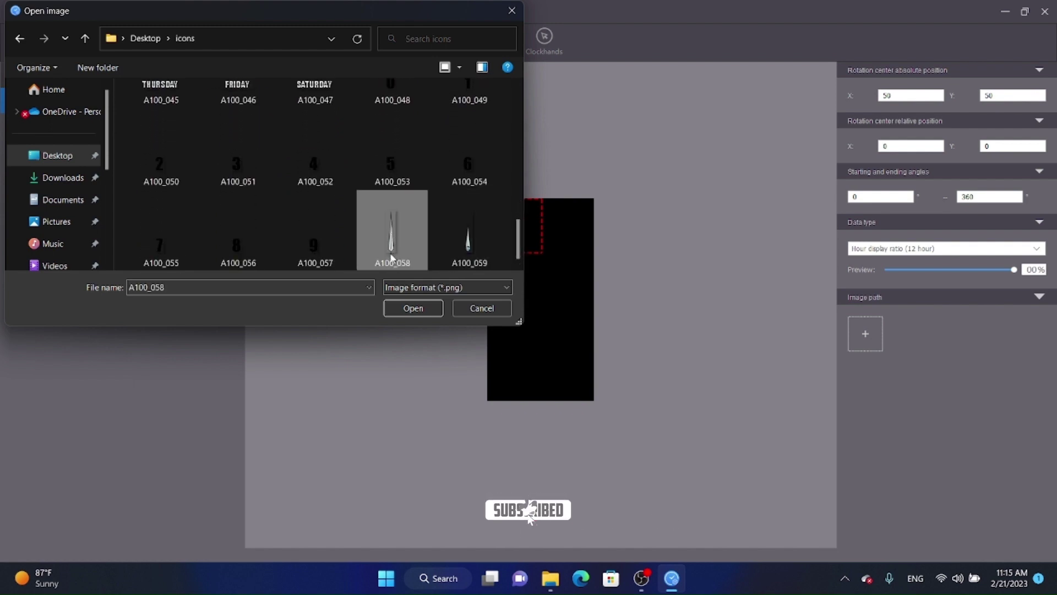
click(451, 240)
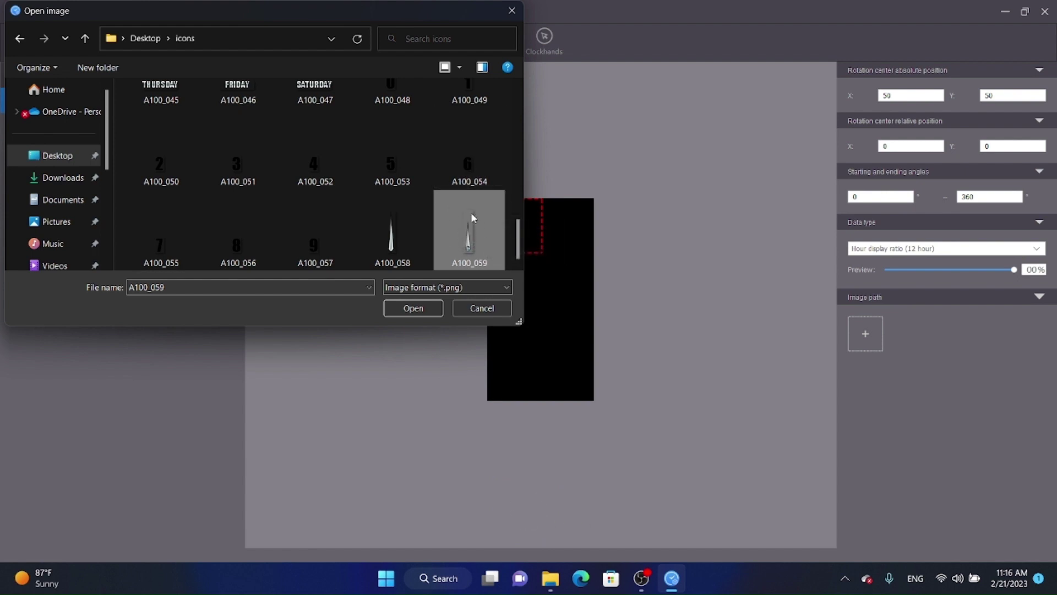
click(396, 234)
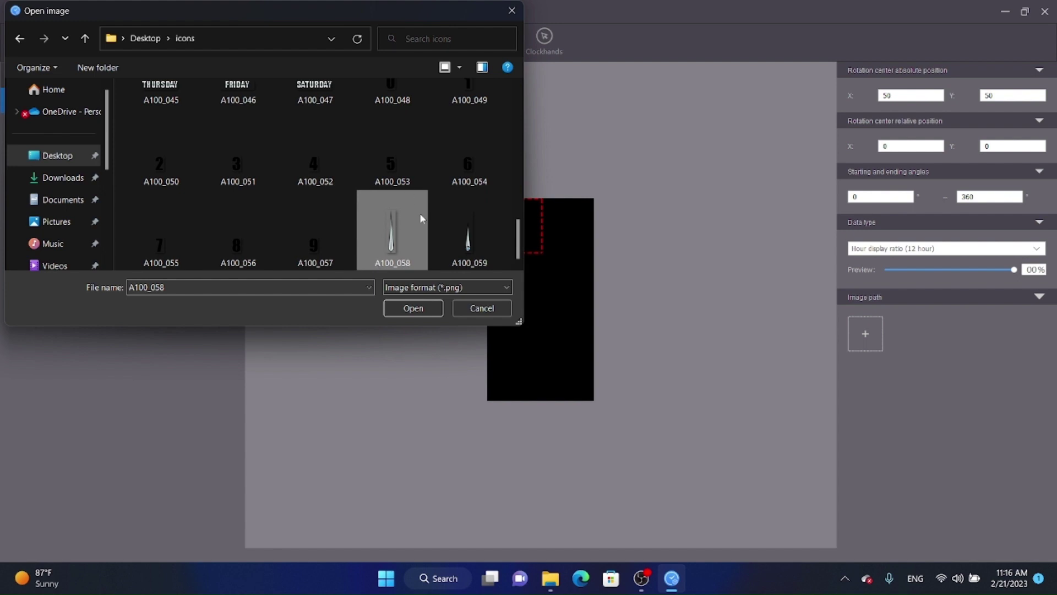
click(474, 240)
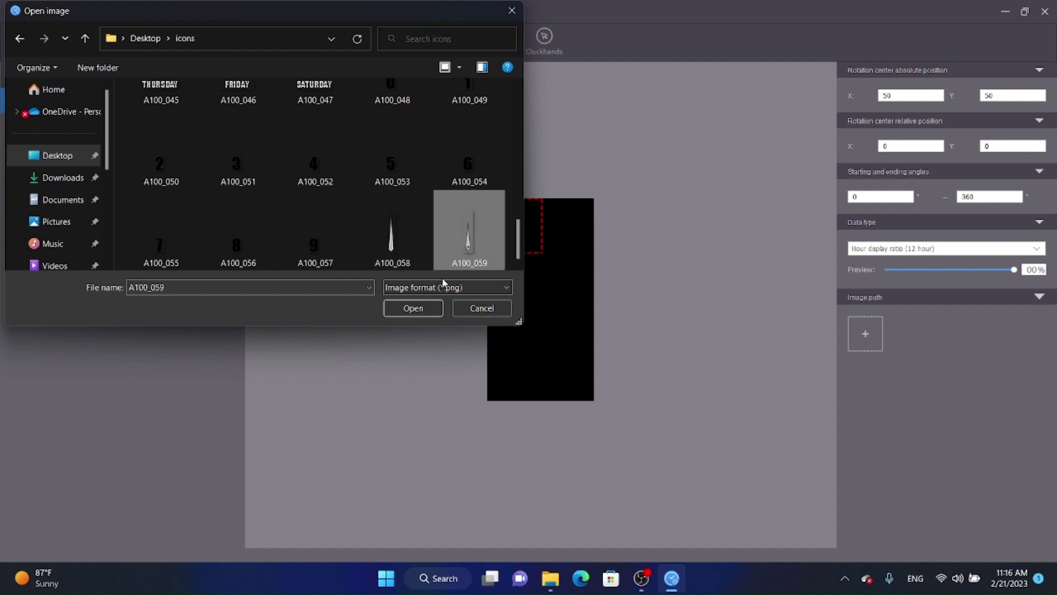
click(414, 307)
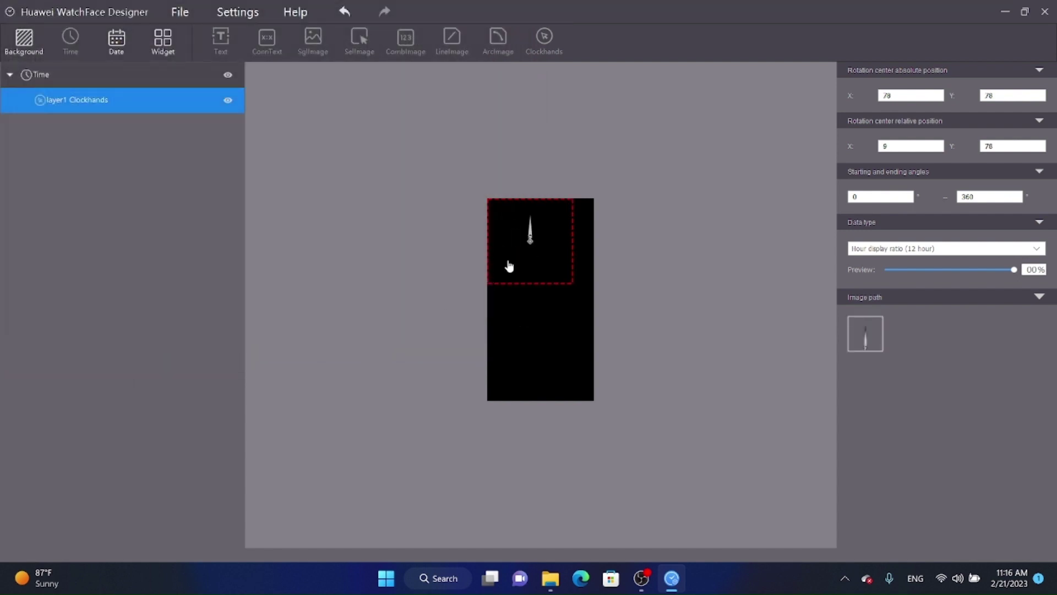
drag(524, 246, 541, 291)
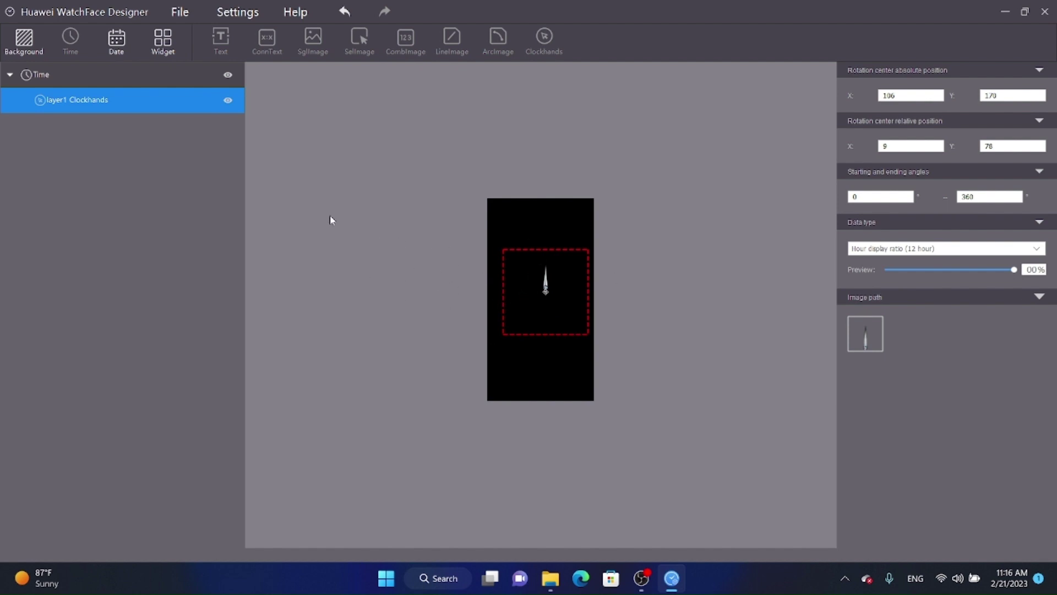
Add a second Clockhands layer to the Time group and set its data type to Minute display ratio
right_click(104, 106)
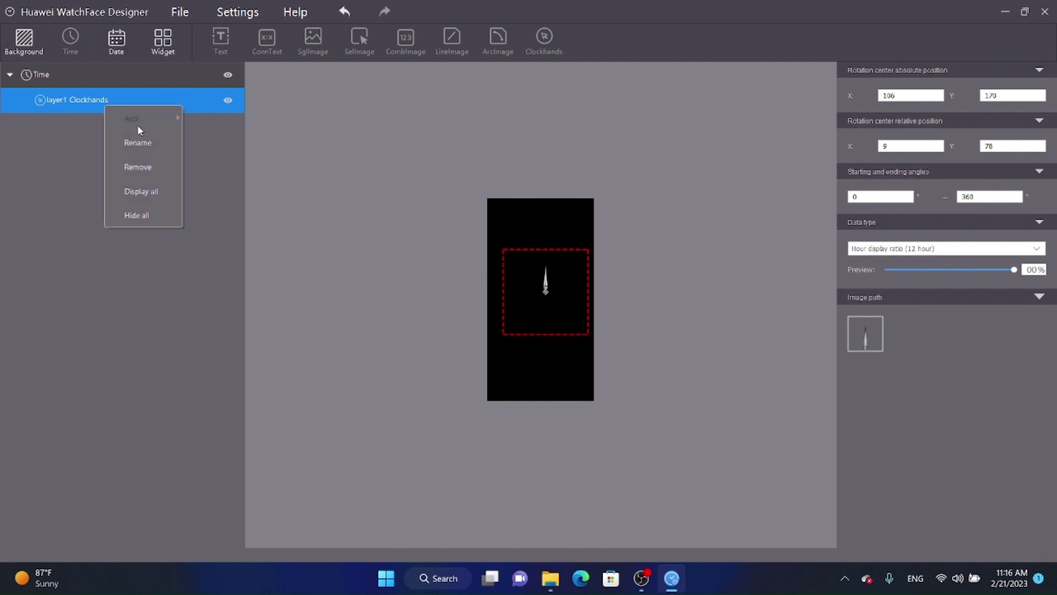
click(90, 75)
right_click(89, 75)
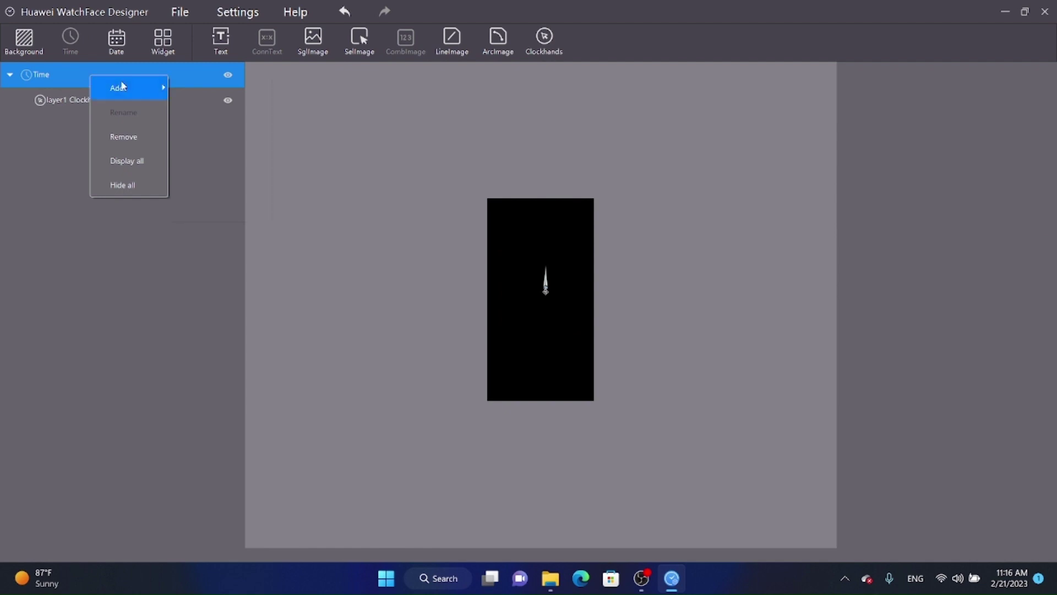
mouse_move(122, 87)
click(204, 114)
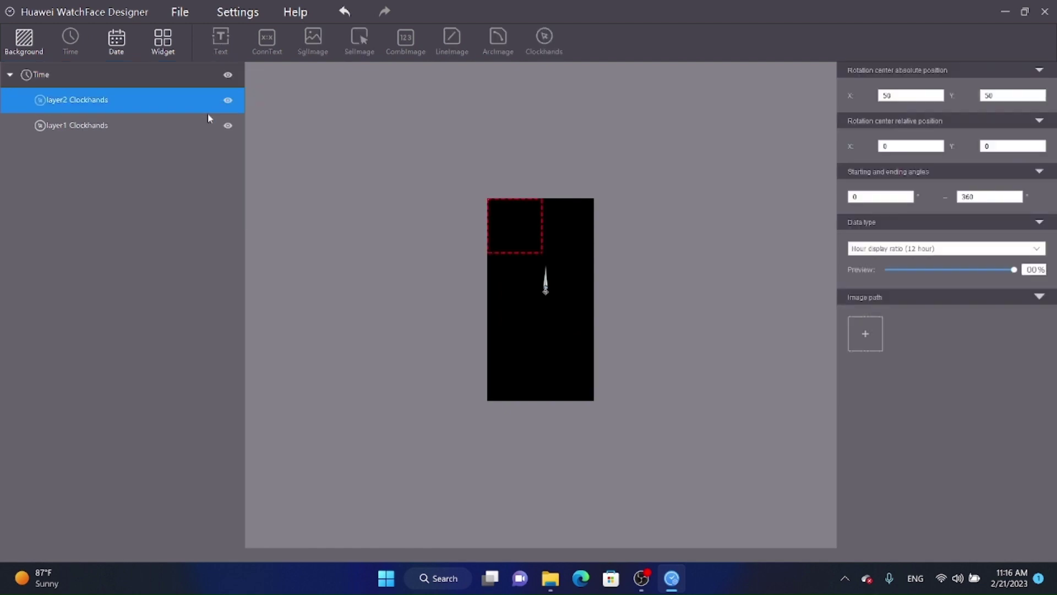
click(947, 254)
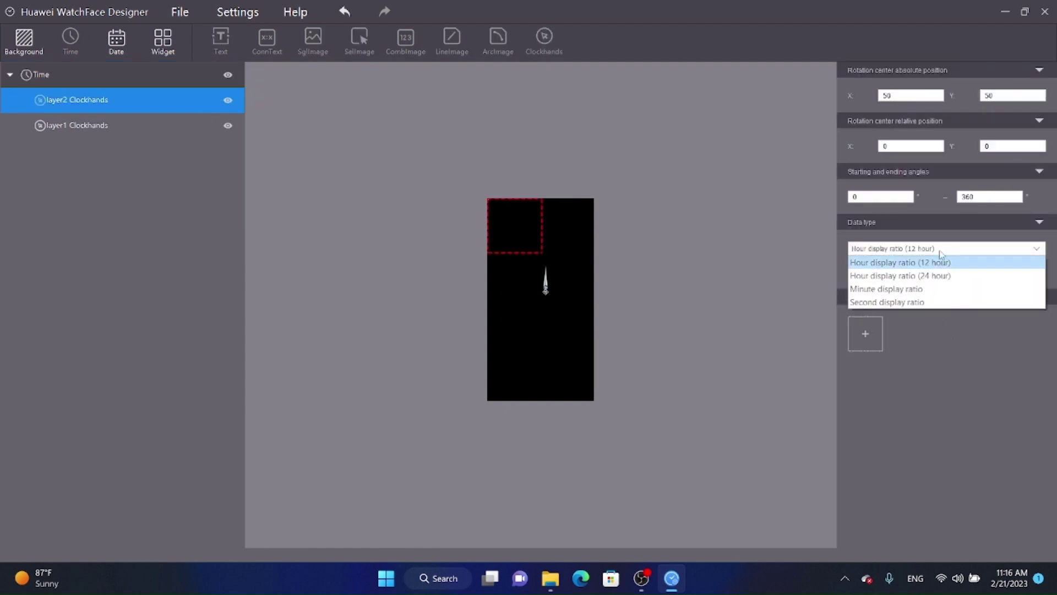
click(911, 289)
Load the image A100_058 from the icons folder as the minute hand
click(868, 331)
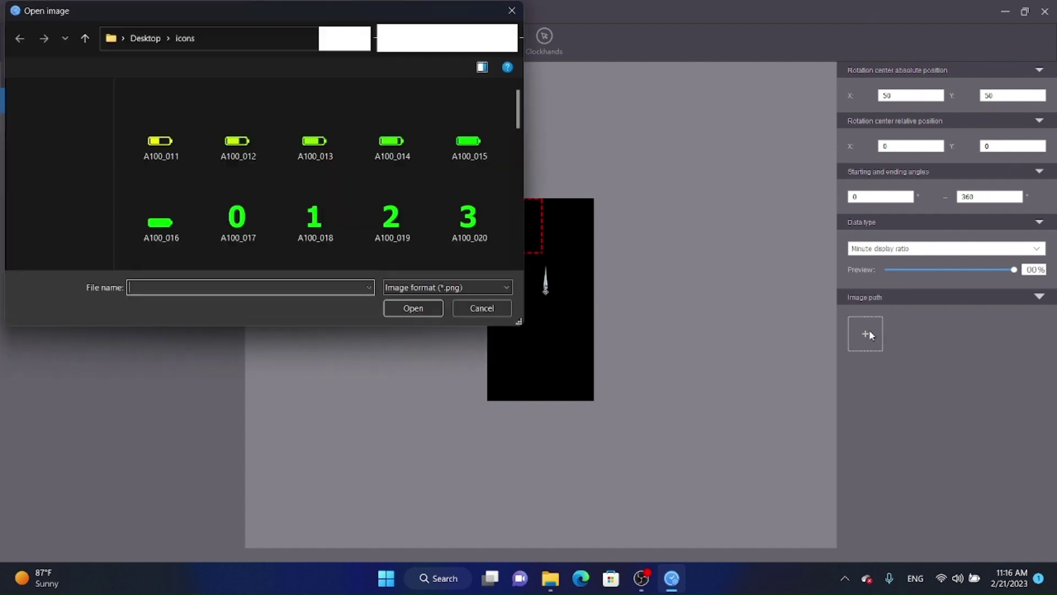
scroll(370, 117, down, 3)
scroll(370, 117, down, 5)
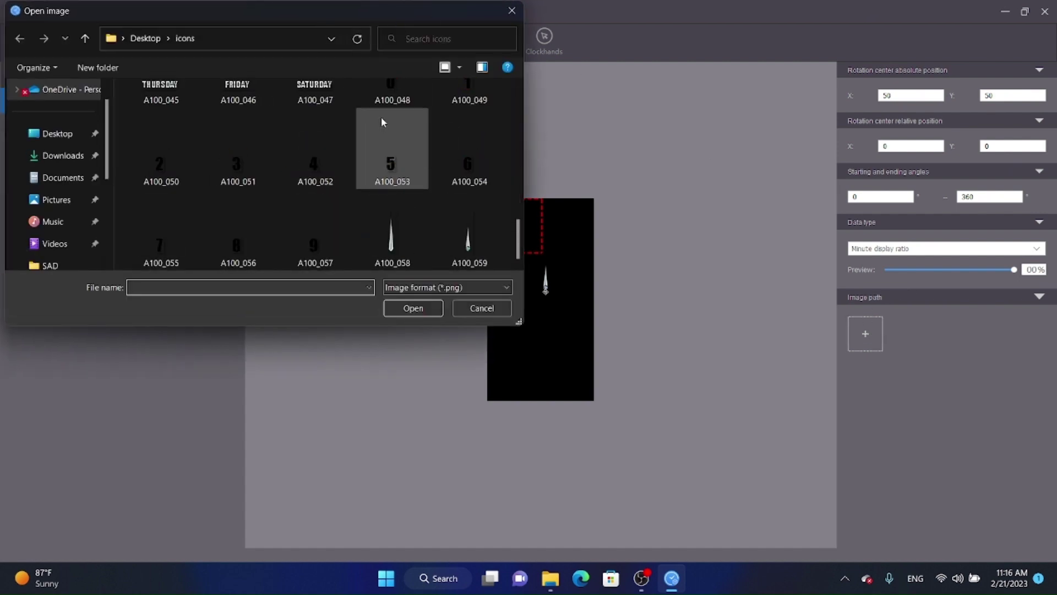
click(395, 225)
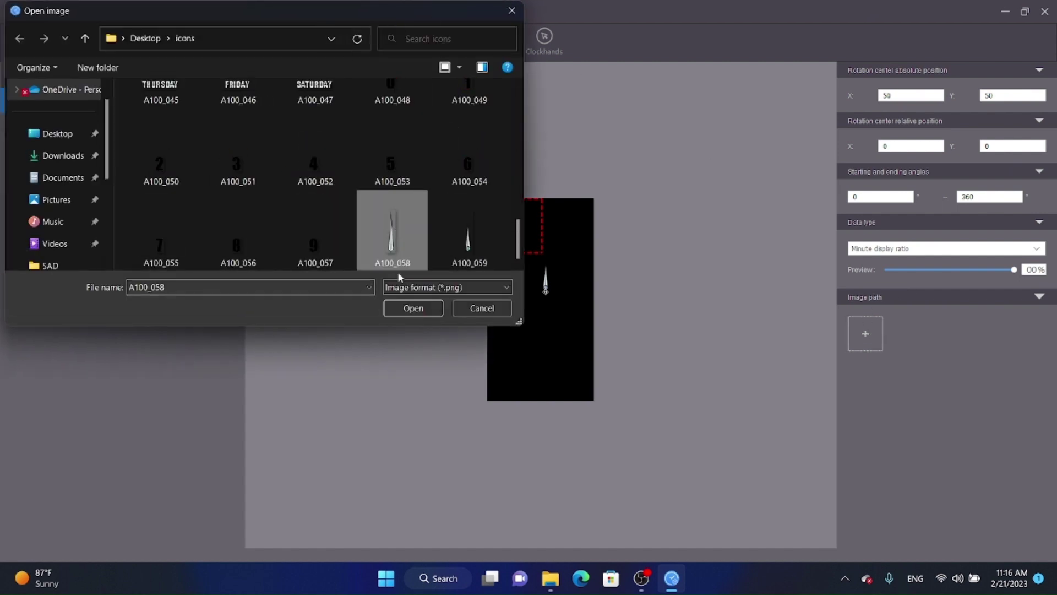
click(410, 307)
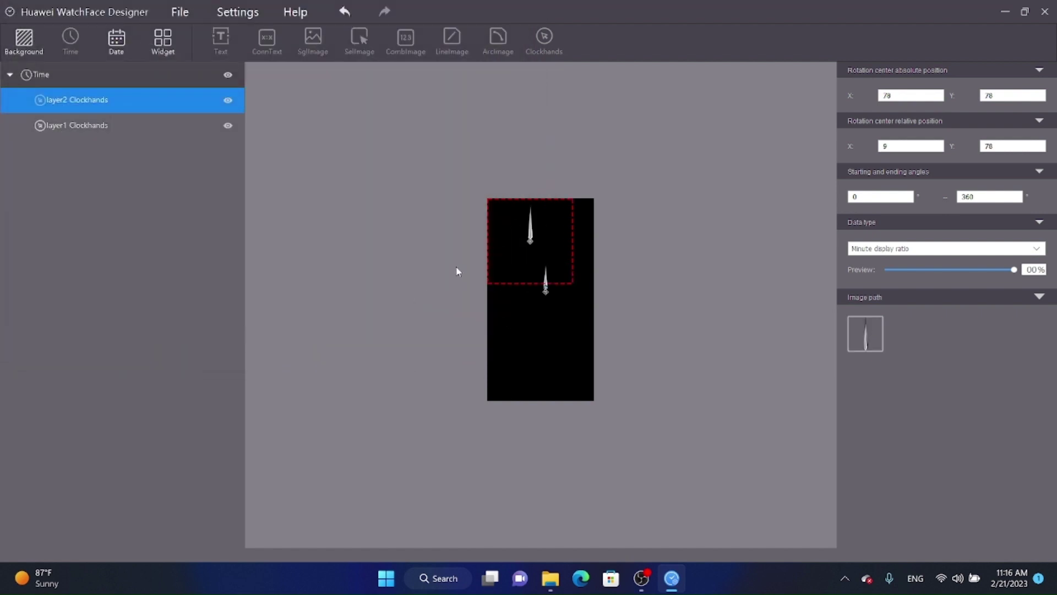
Shift the hour hand slightly and align the minute hand over it, with its rotation center at about X 99, Y 174
drag(498, 253, 469, 229)
click(545, 285)
drag(545, 284, 541, 282)
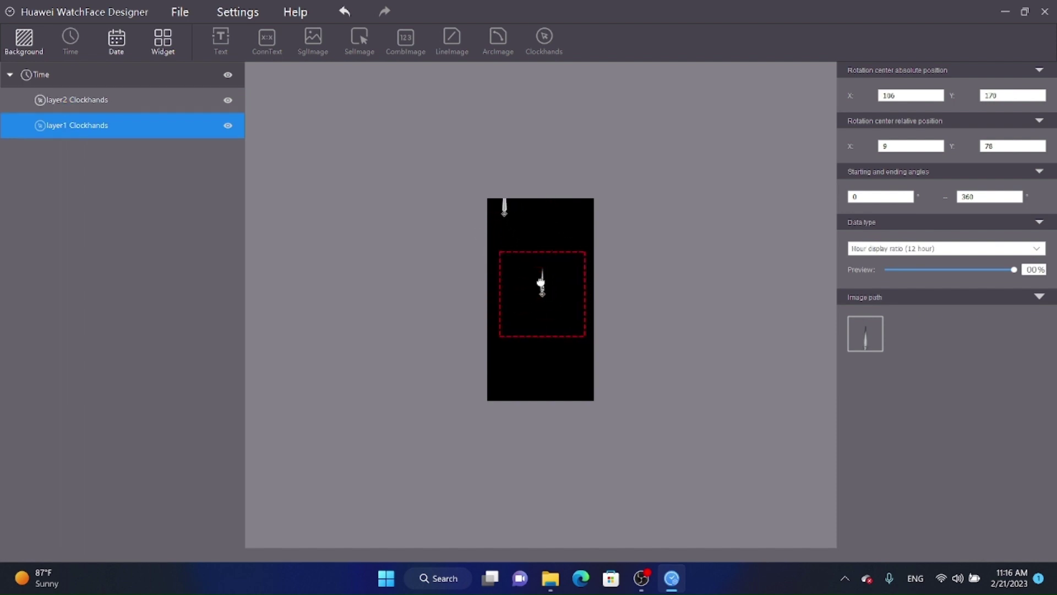
drag(503, 208, 540, 284)
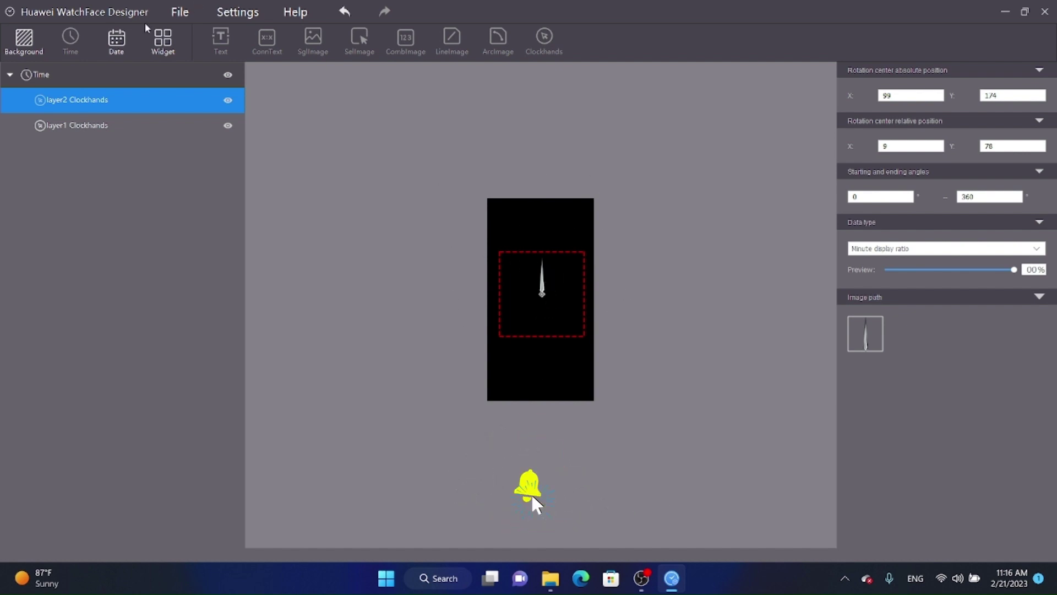
Add an SglImage layer with the digit 1 image A100_018 to the Time group and place it above the clock hands
click(117, 77)
right_click(116, 81)
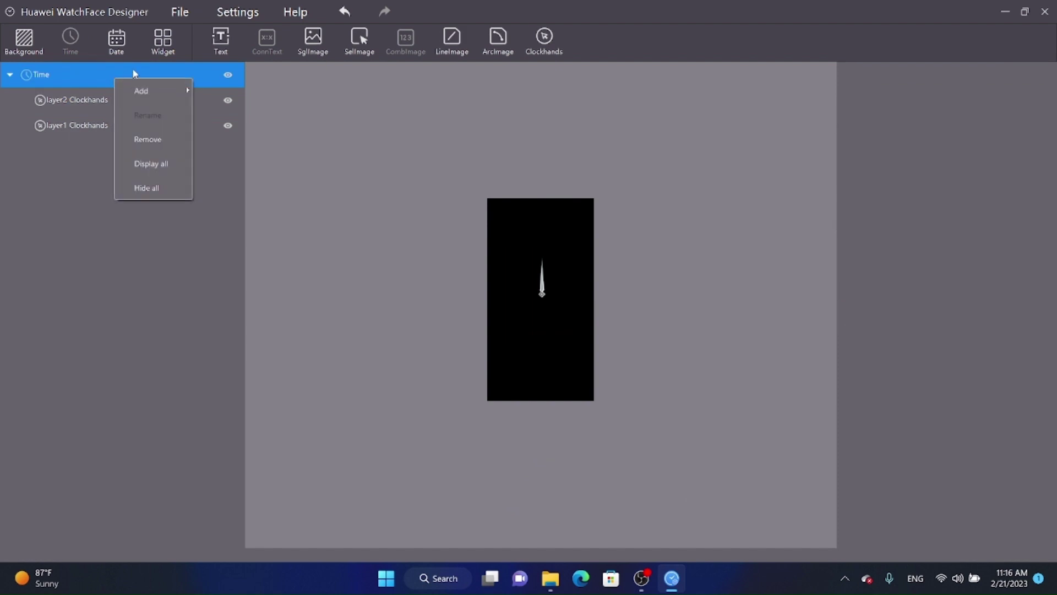
mouse_move(146, 92)
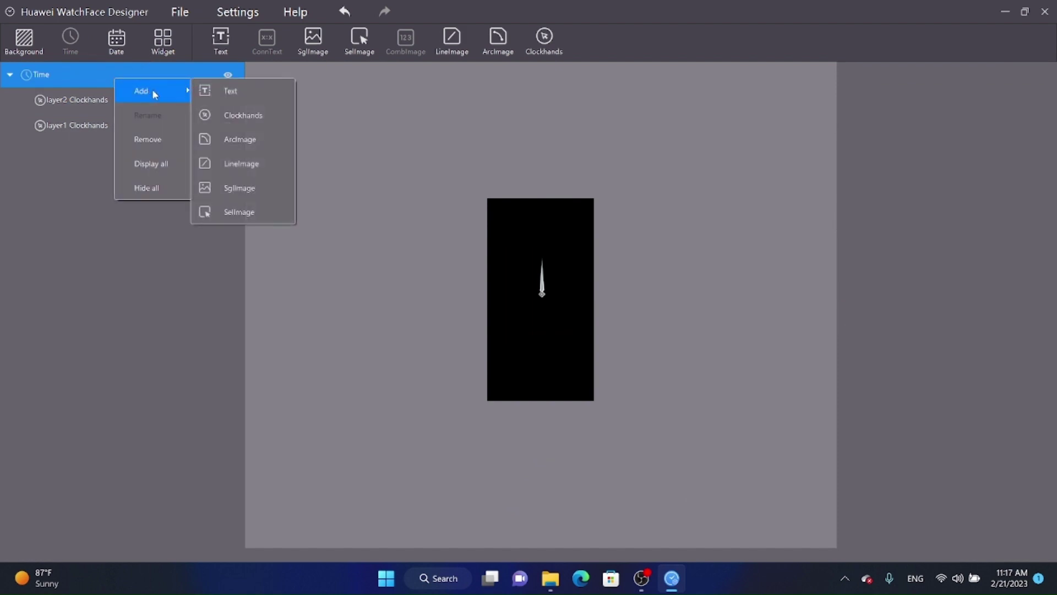
click(240, 190)
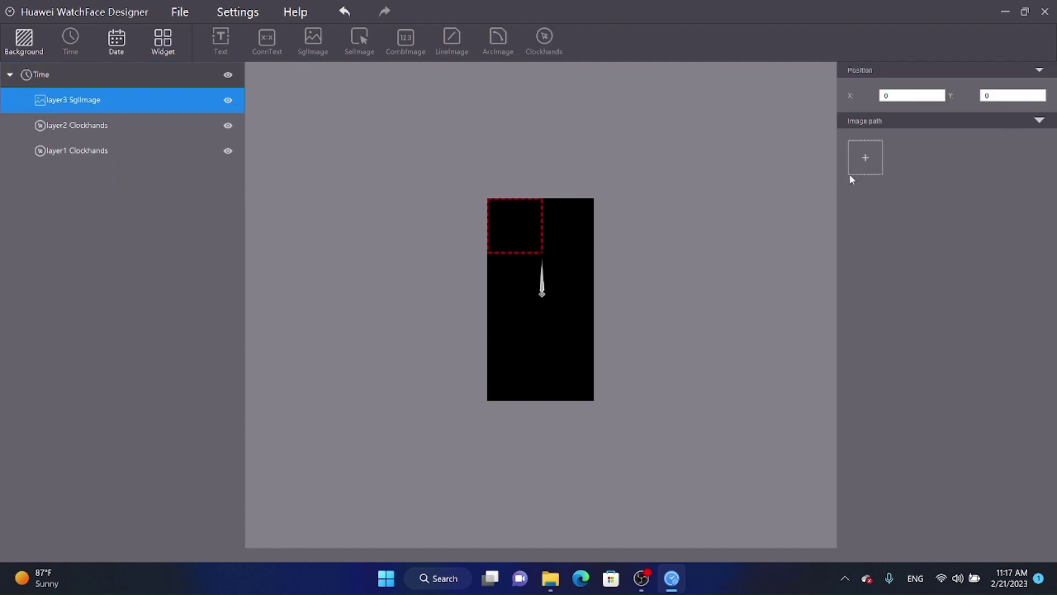
click(870, 160)
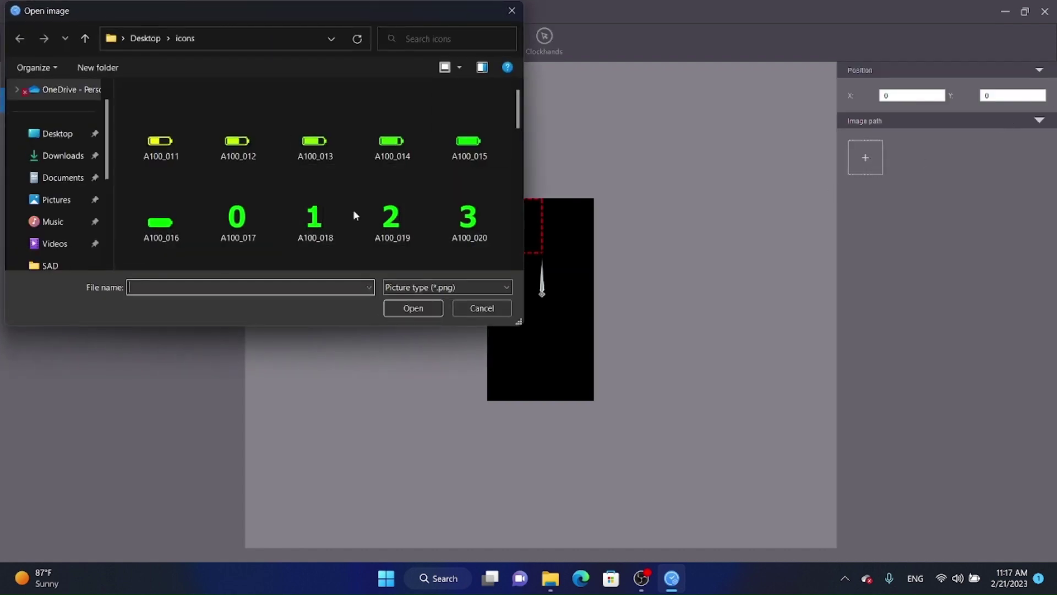
click(326, 221)
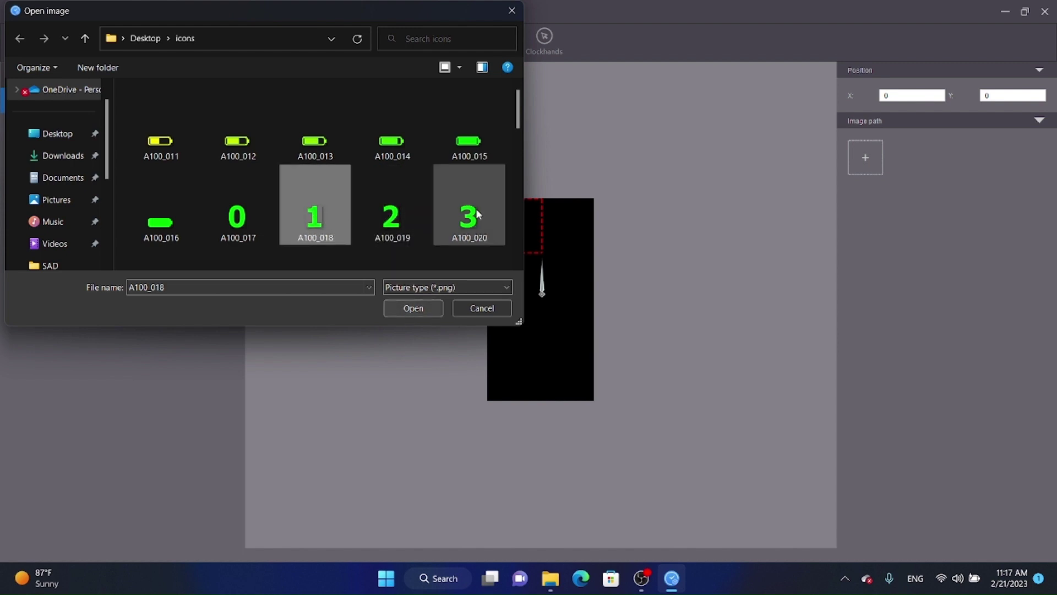
click(412, 308)
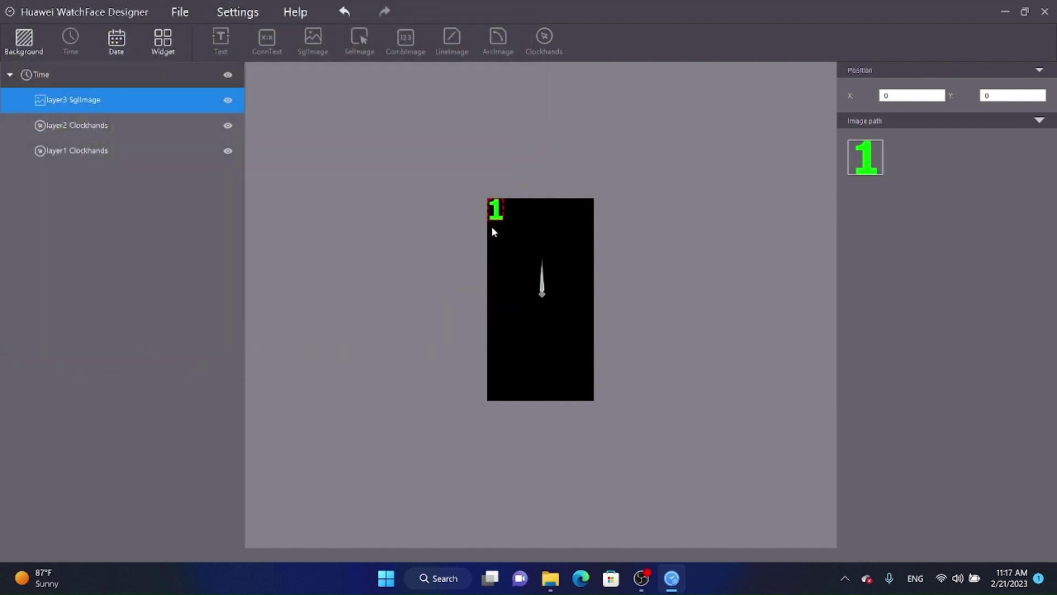
drag(499, 213, 532, 235)
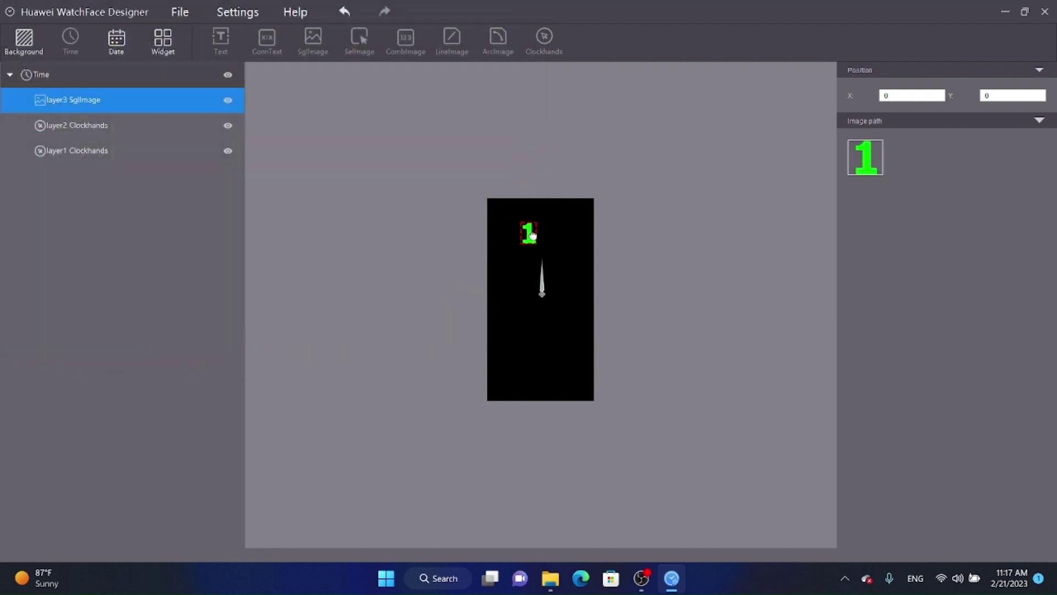
Add an SglImage layer with the digit 2 image A100_019 to the Time group and place it beside the 1, at about X 92, Y 40
right_click(111, 78)
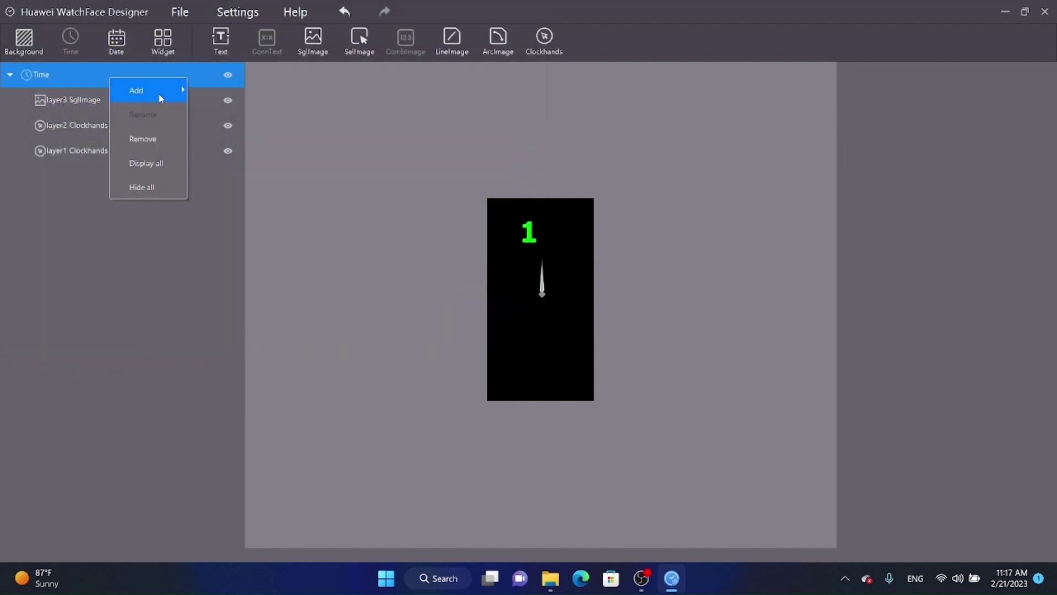
mouse_move(159, 90)
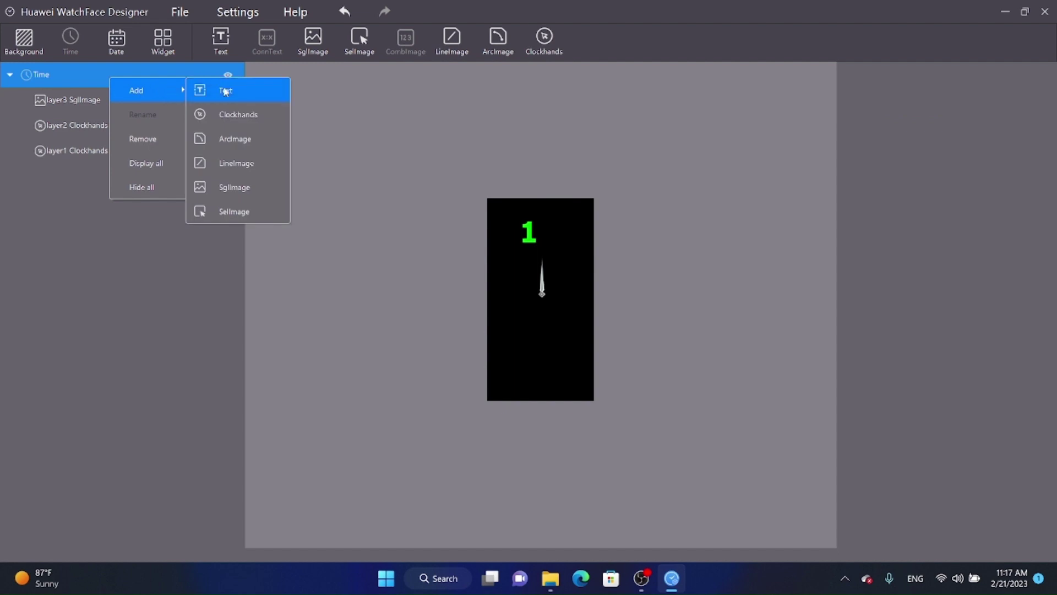
click(246, 190)
click(853, 173)
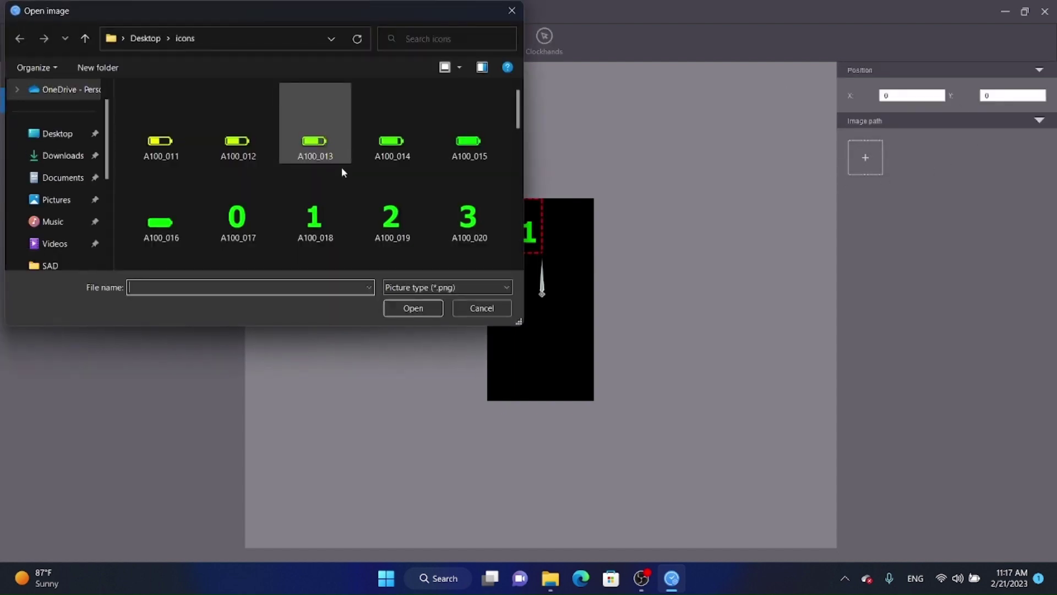
click(386, 193)
click(412, 309)
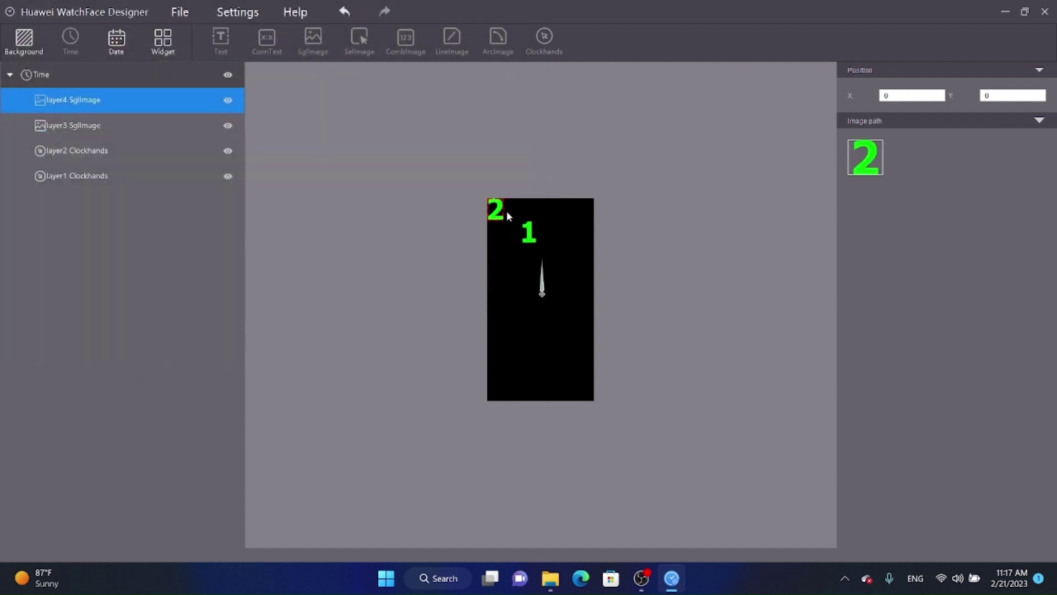
drag(501, 217, 548, 242)
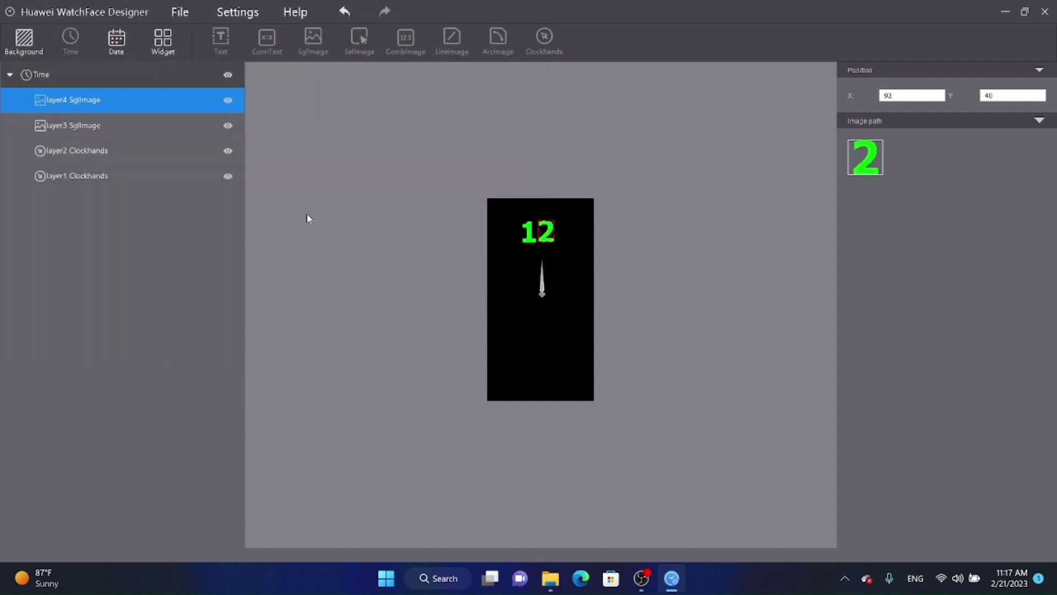
Add another SglImage layer to the Time group and move its empty frame below the clock hands, to about X 37, Y 228
right_click(99, 72)
mouse_move(115, 81)
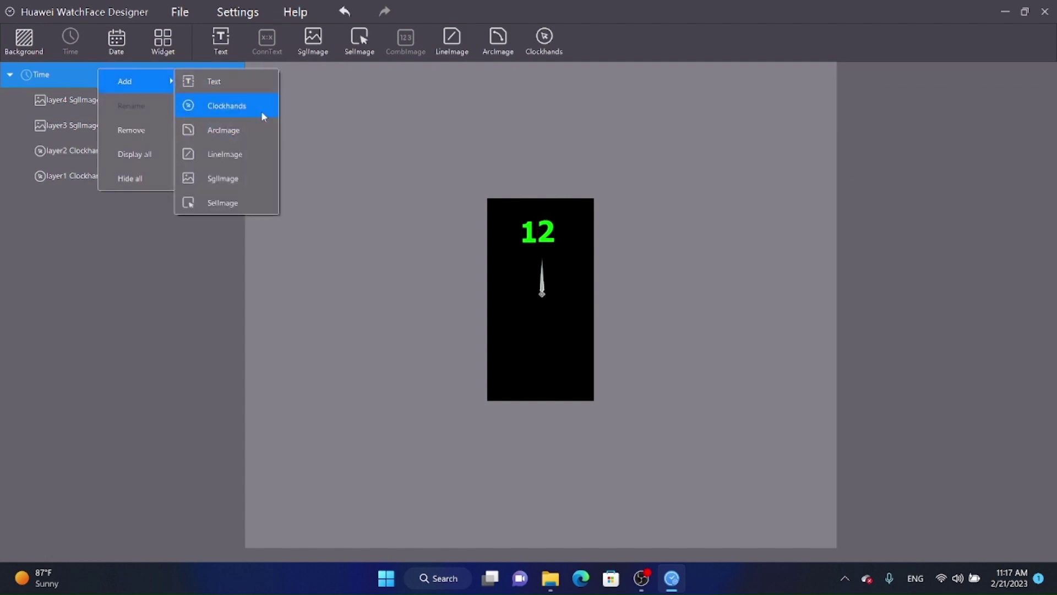
click(244, 177)
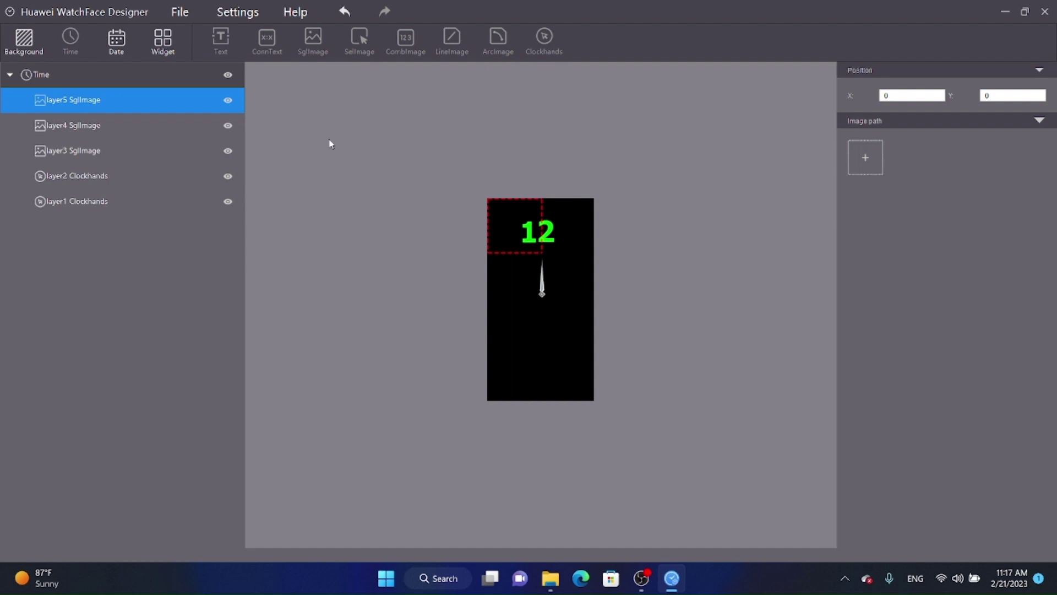
drag(496, 232, 517, 358)
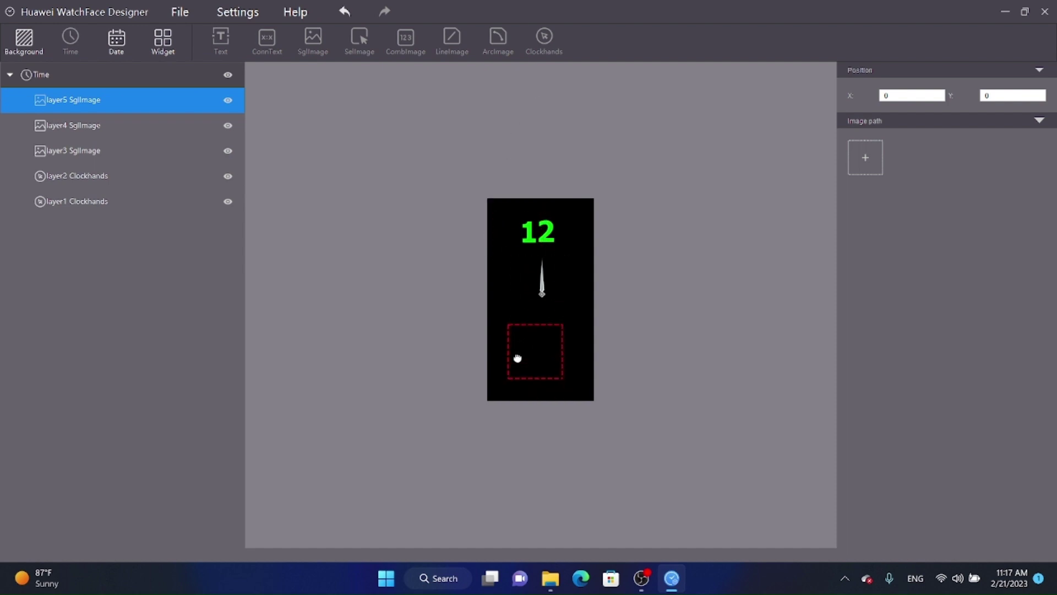
Load the red digit 6 image A100_035 into the new layer and center it below the clock hands
click(865, 157)
scroll(342, 213, down, 2)
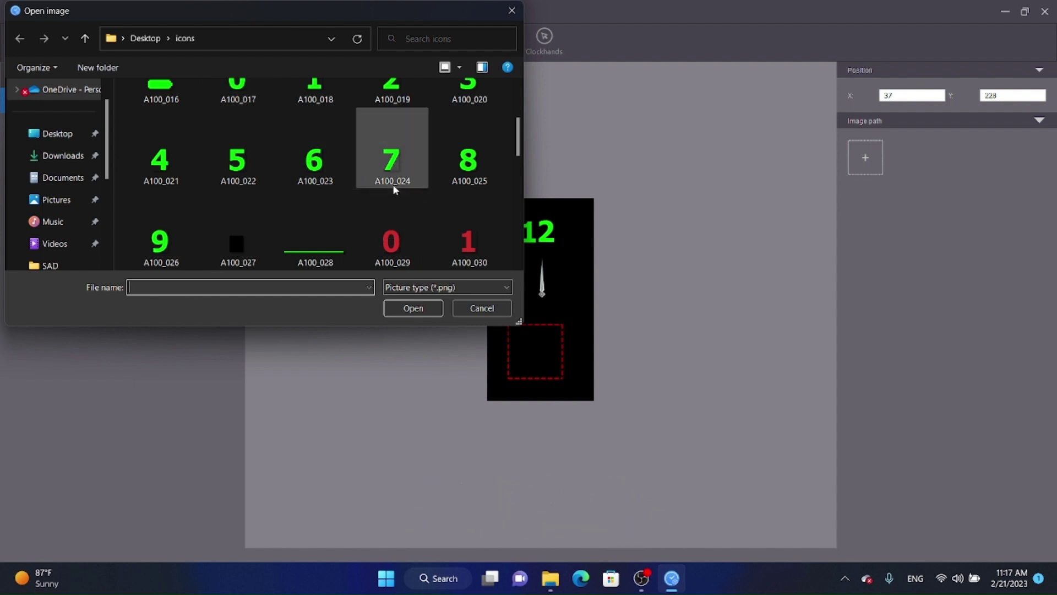
scroll(394, 182, down, 1)
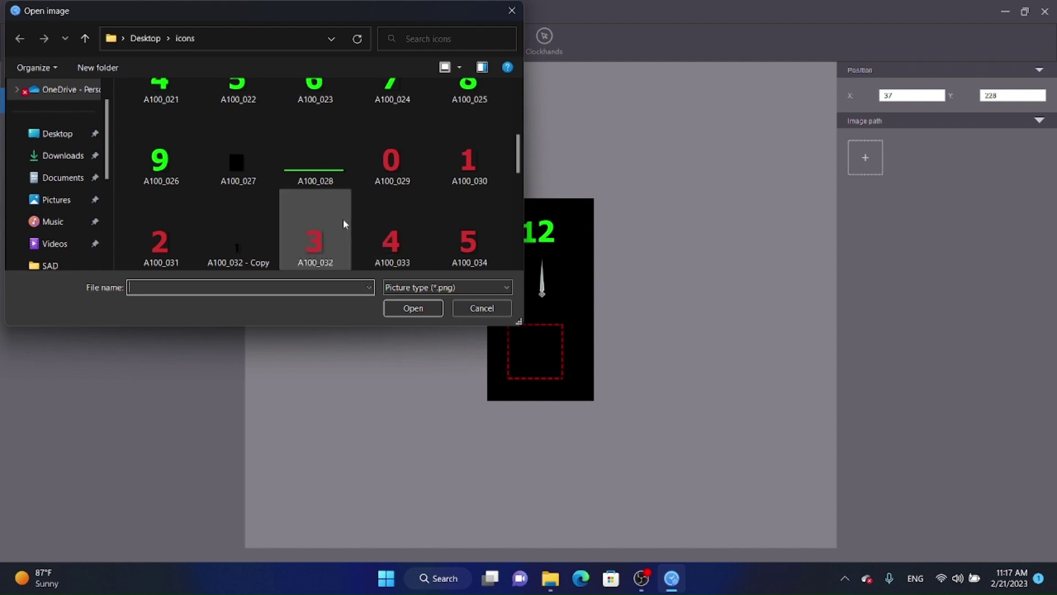
scroll(347, 216, down, 1)
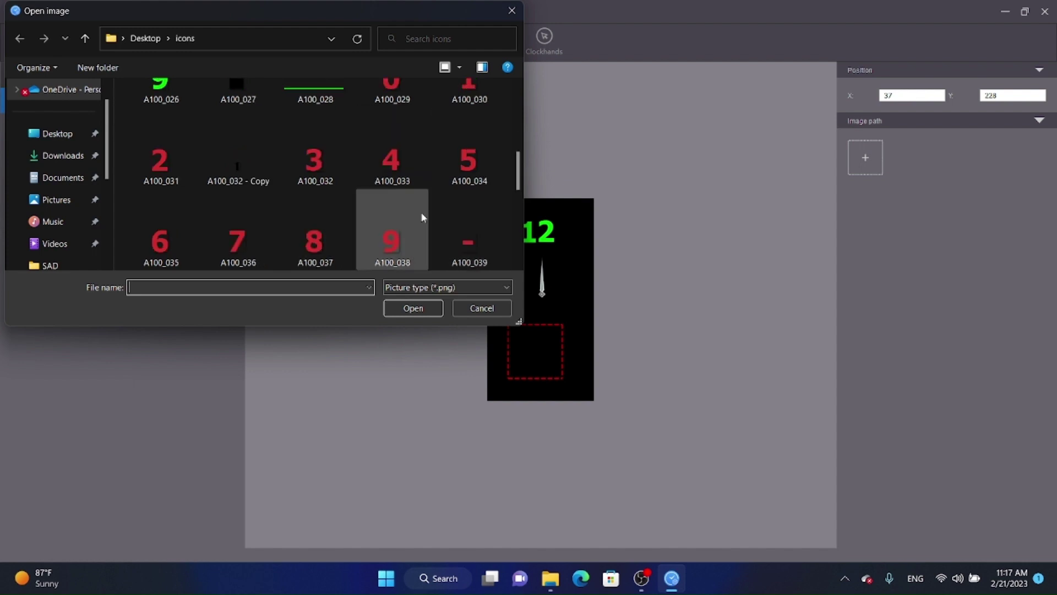
click(177, 236)
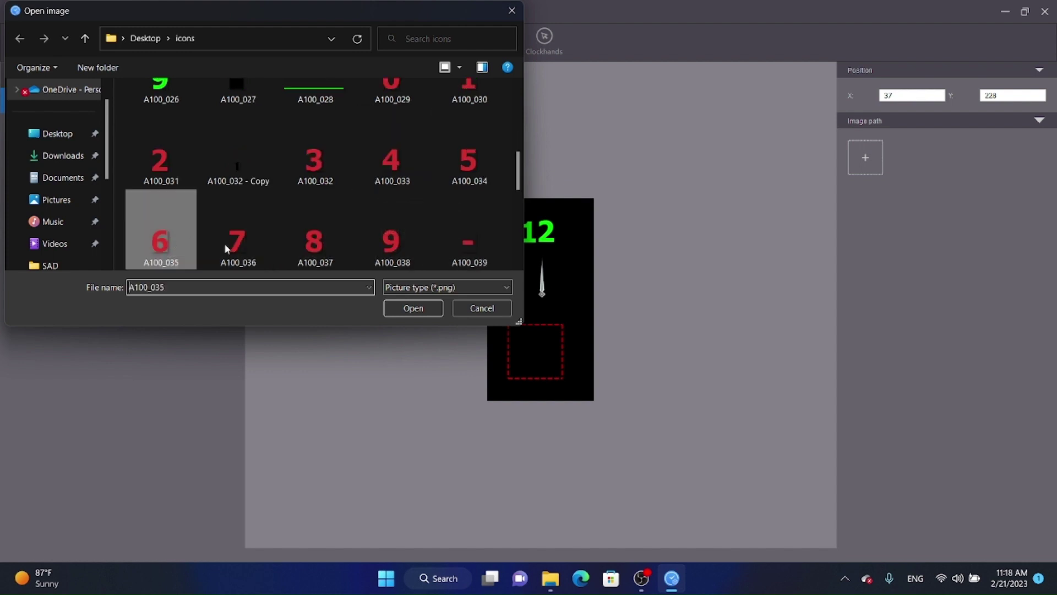
click(414, 308)
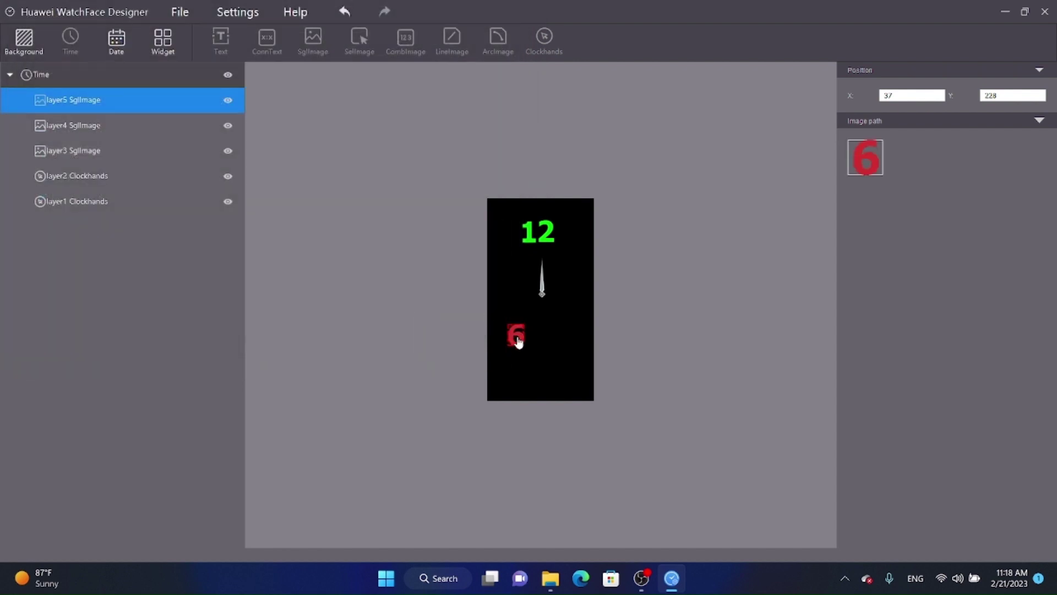
drag(516, 339, 542, 357)
click(94, 78)
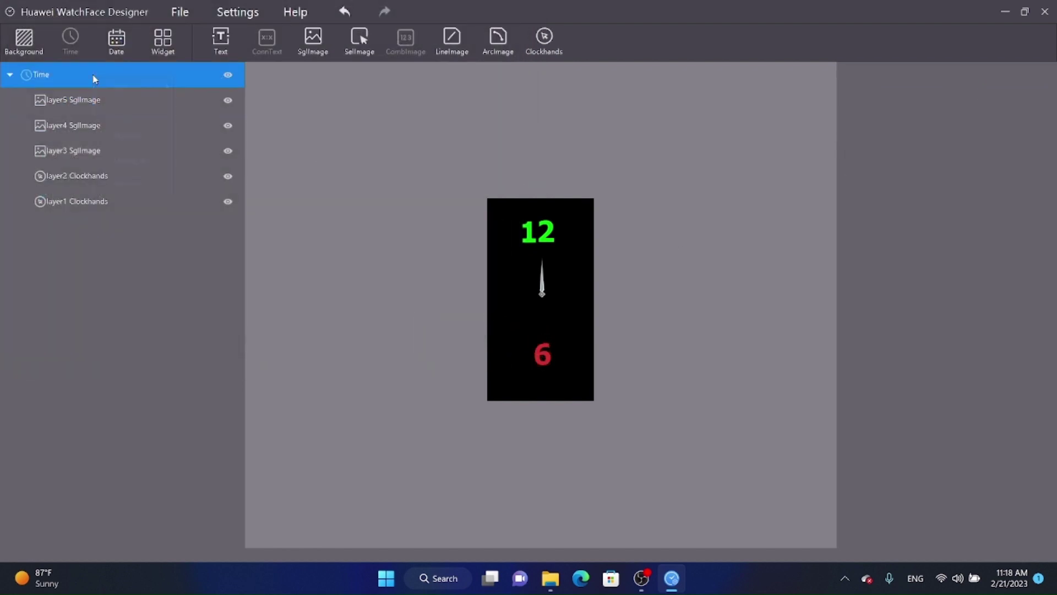
right_click(94, 77)
mouse_move(157, 91)
click(211, 88)
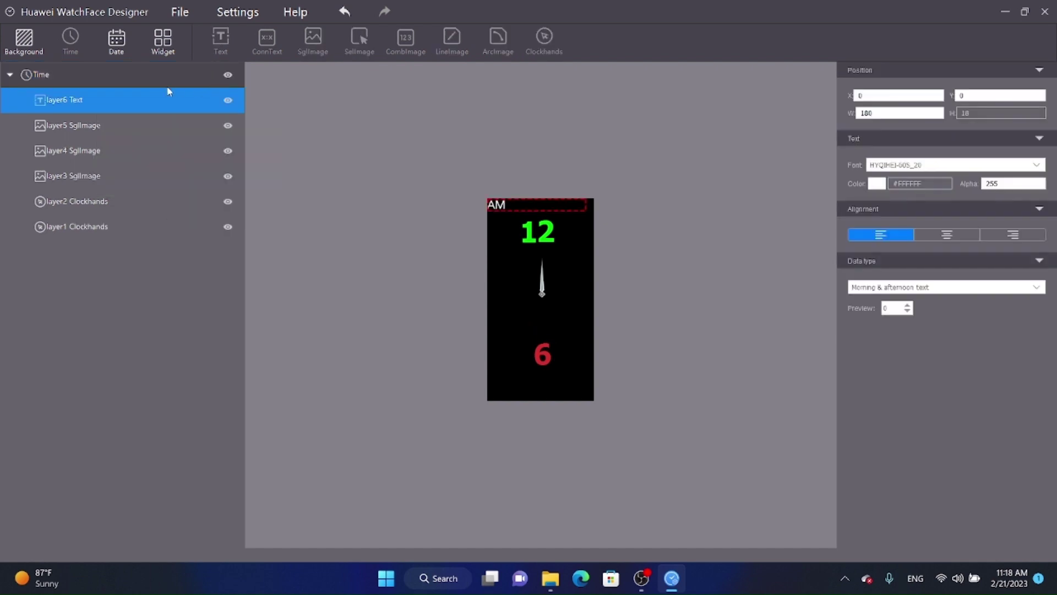
right_click(186, 97)
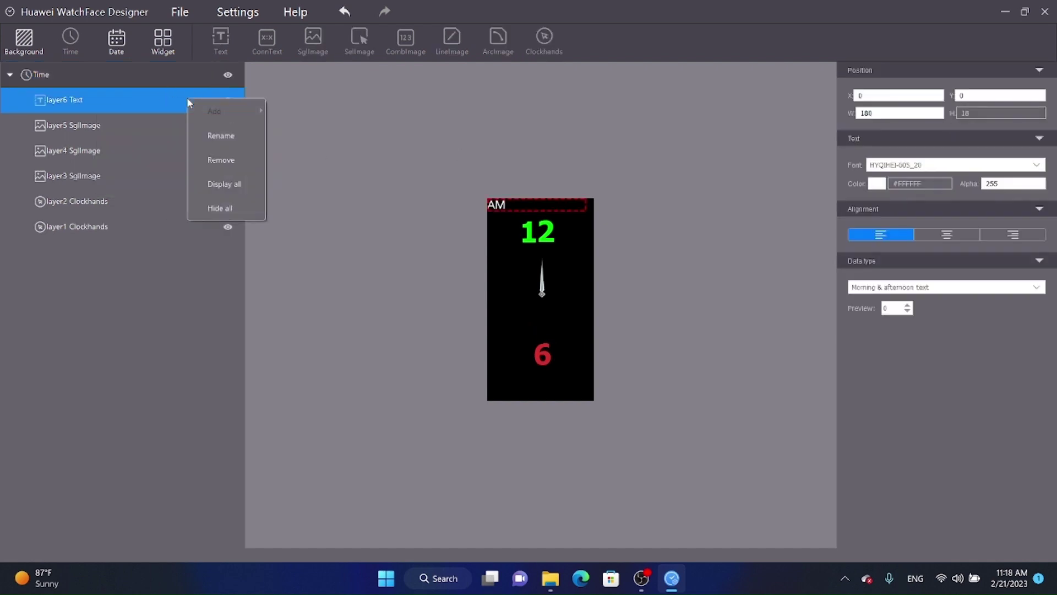
click(223, 162)
Add an SglImage layer to the Time group and move its empty frame to the watch face's right side, about X 94, Y 115
click(70, 83)
right_click(70, 82)
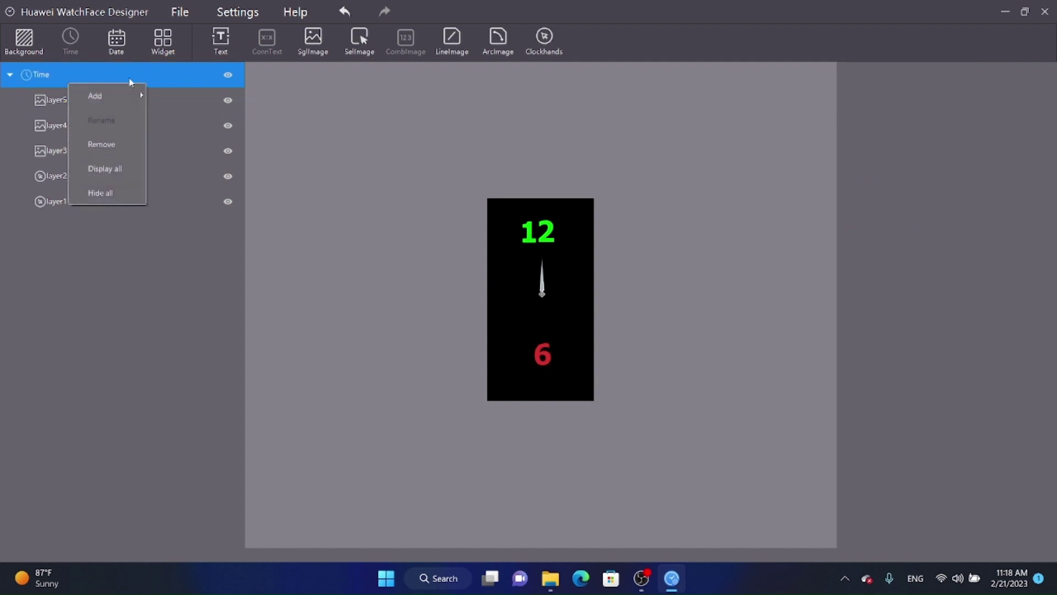
mouse_move(114, 99)
click(193, 188)
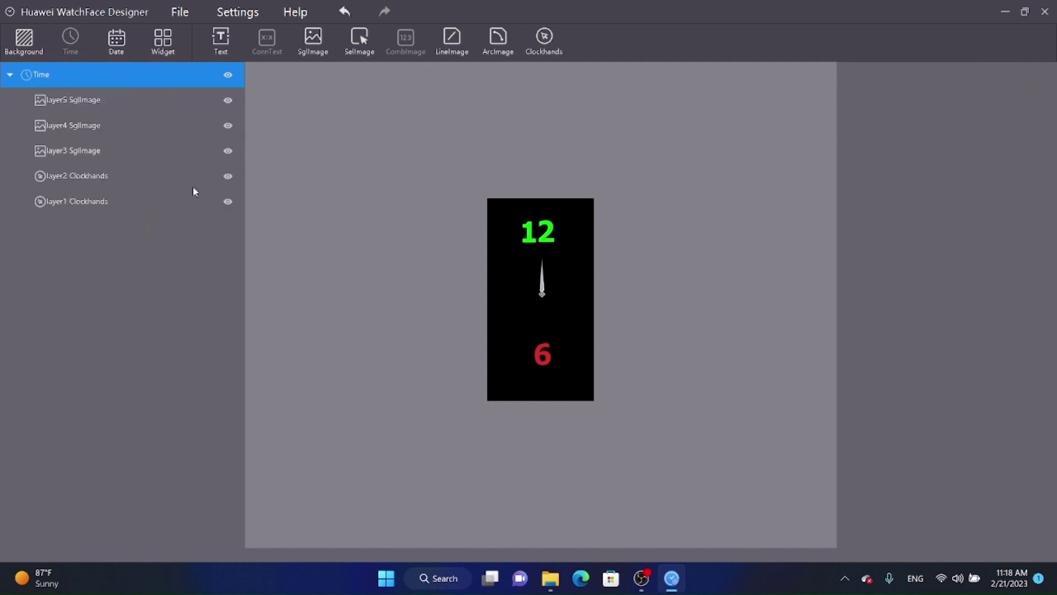
drag(512, 220, 565, 286)
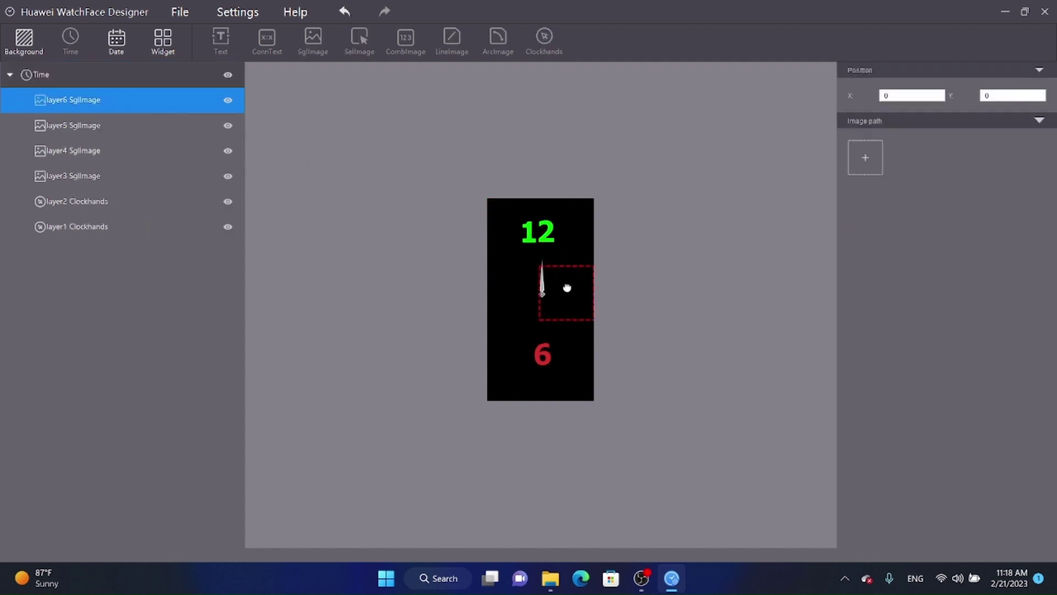
Load the green digit 3 image A100_020 and place it at the watch face's right edge, about X 161, Y 146
click(852, 160)
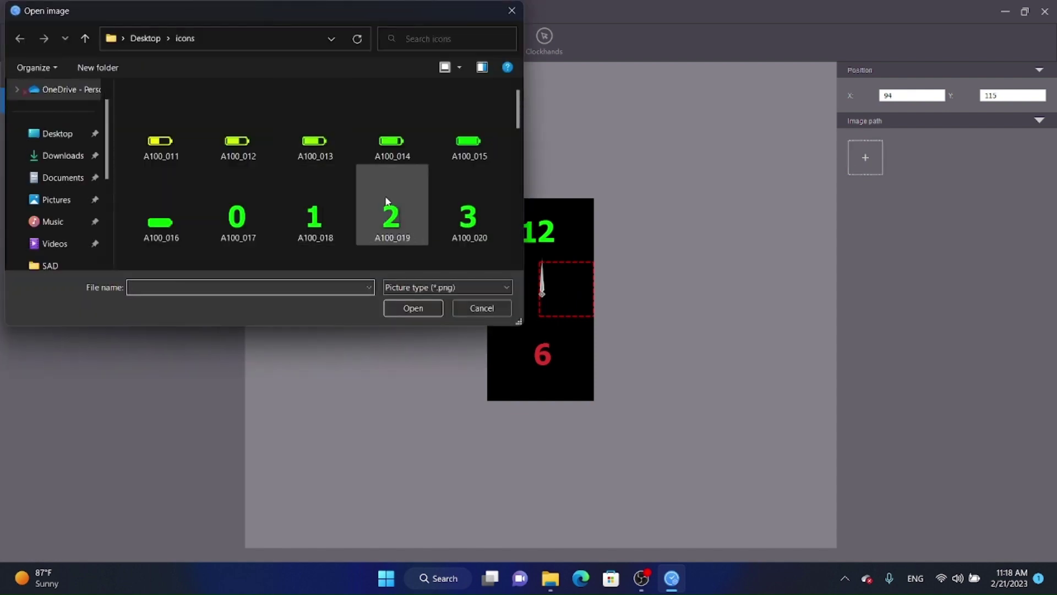
scroll(435, 182, down, 1)
click(472, 179)
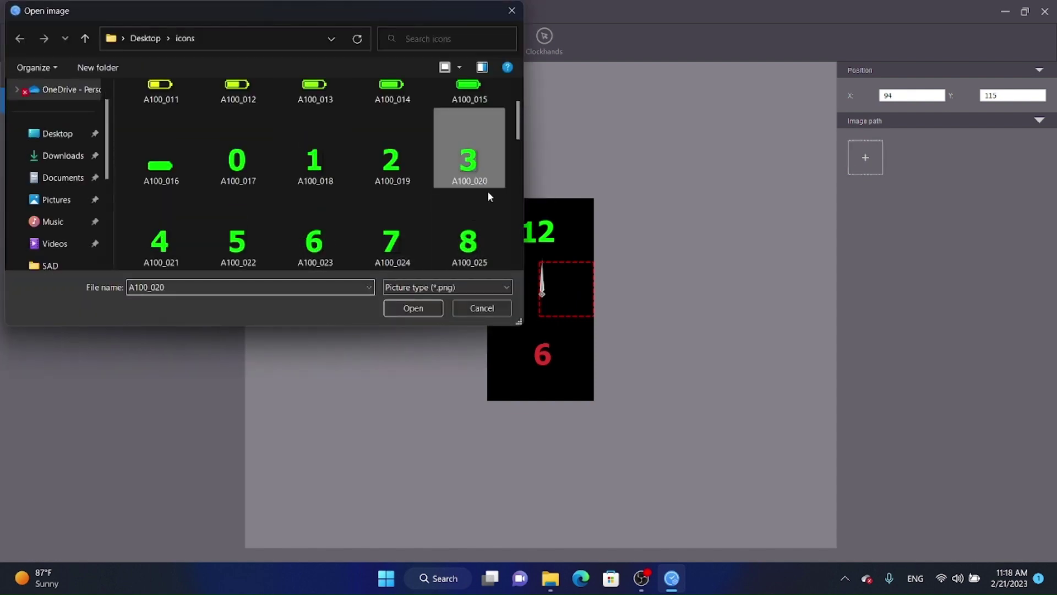
click(416, 307)
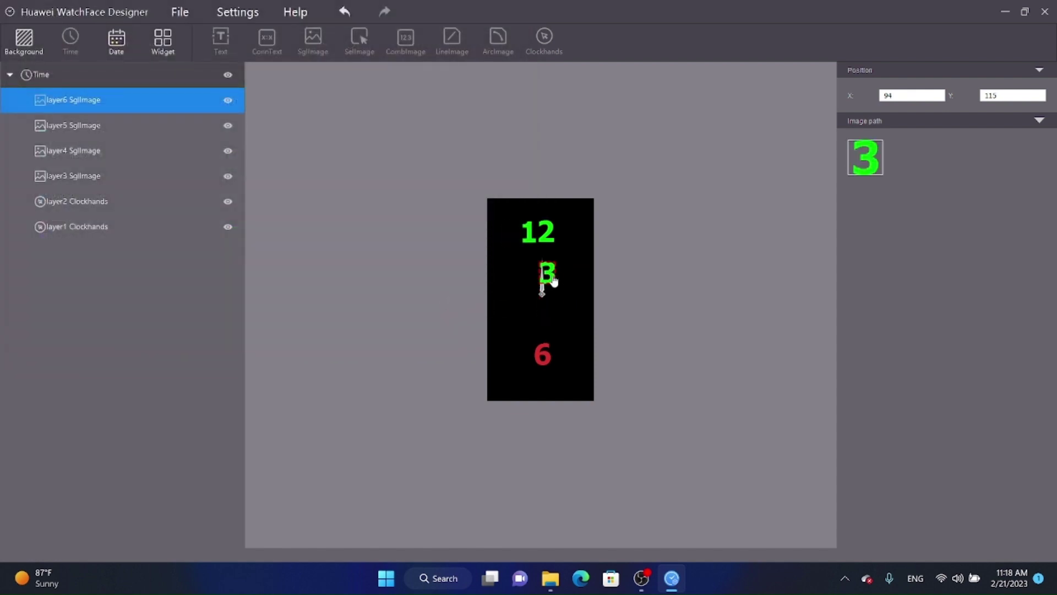
drag(547, 279, 588, 292)
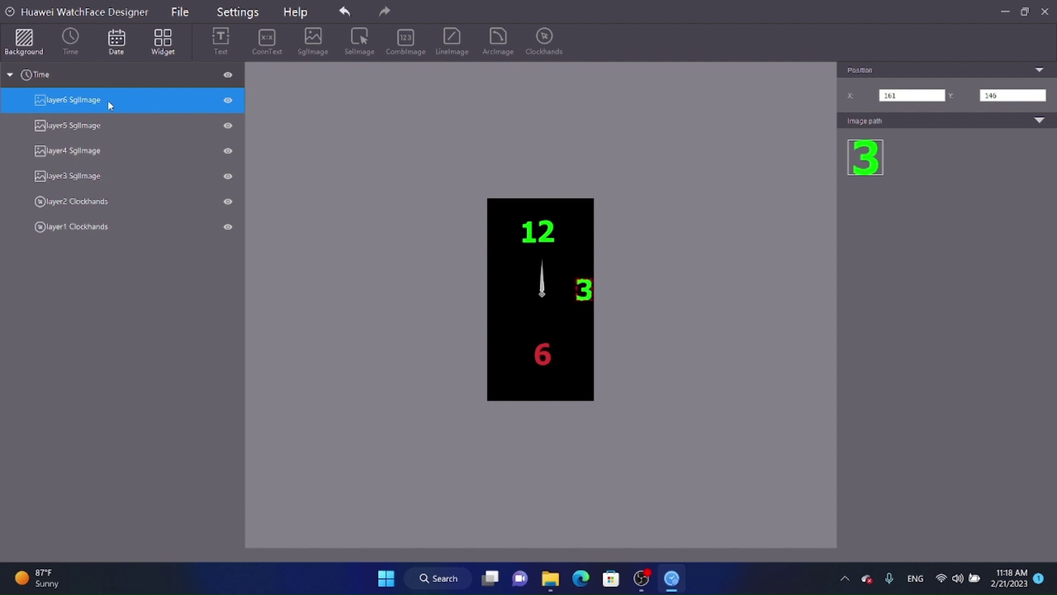
Add an SglImage layer to the Time group and move its empty frame to the watch face's left edge, about X 0, Y 118
right_click(95, 79)
mouse_move(161, 95)
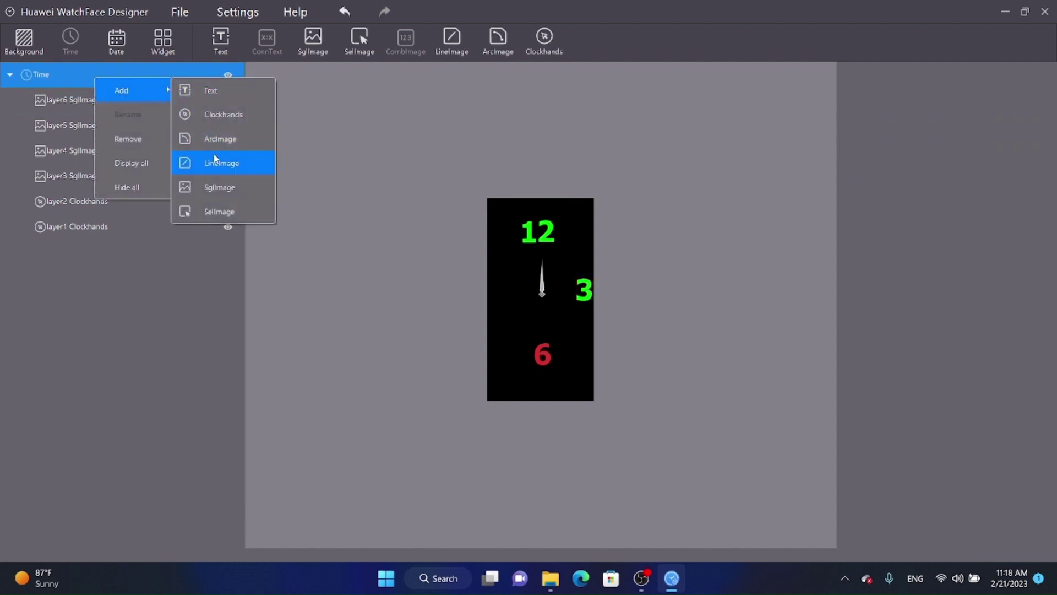
click(214, 187)
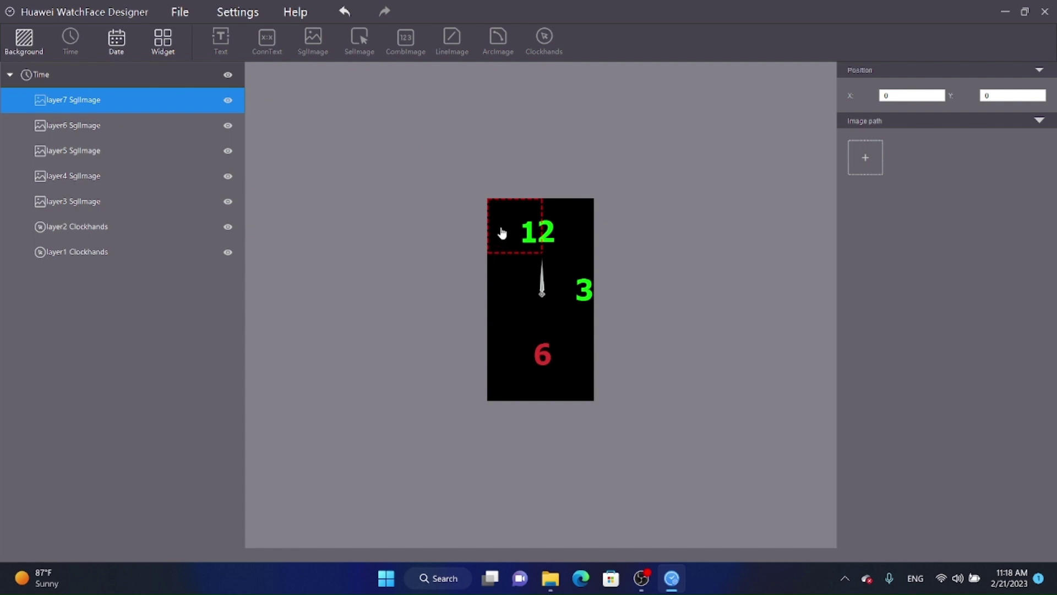
drag(500, 229, 488, 292)
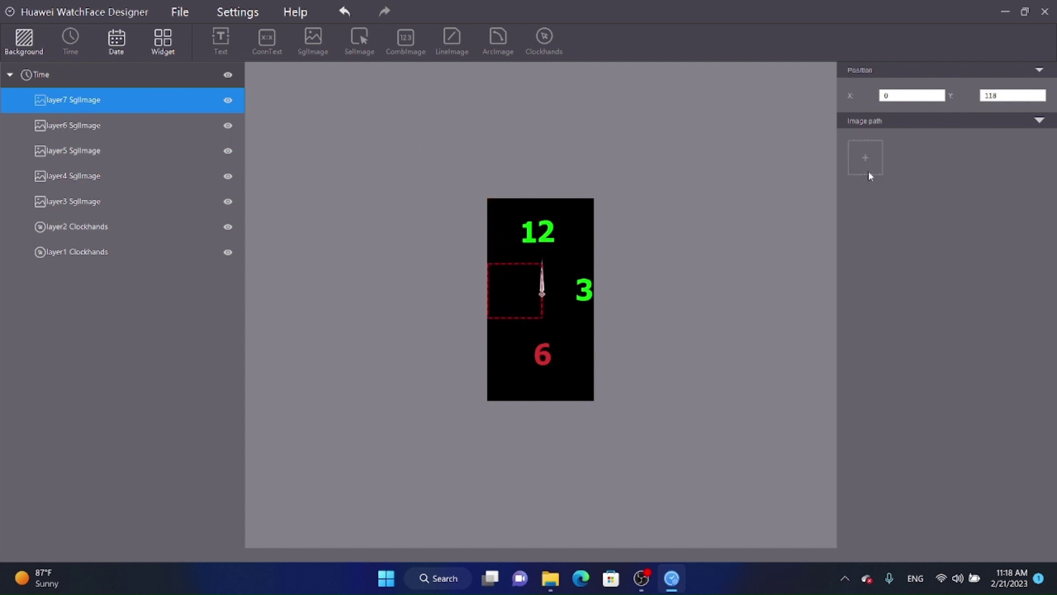
Load the red digit 9 image A100_038 and lower it along the watch face's left edge until it sits opposite the 3
click(867, 170)
scroll(316, 129, down, 1)
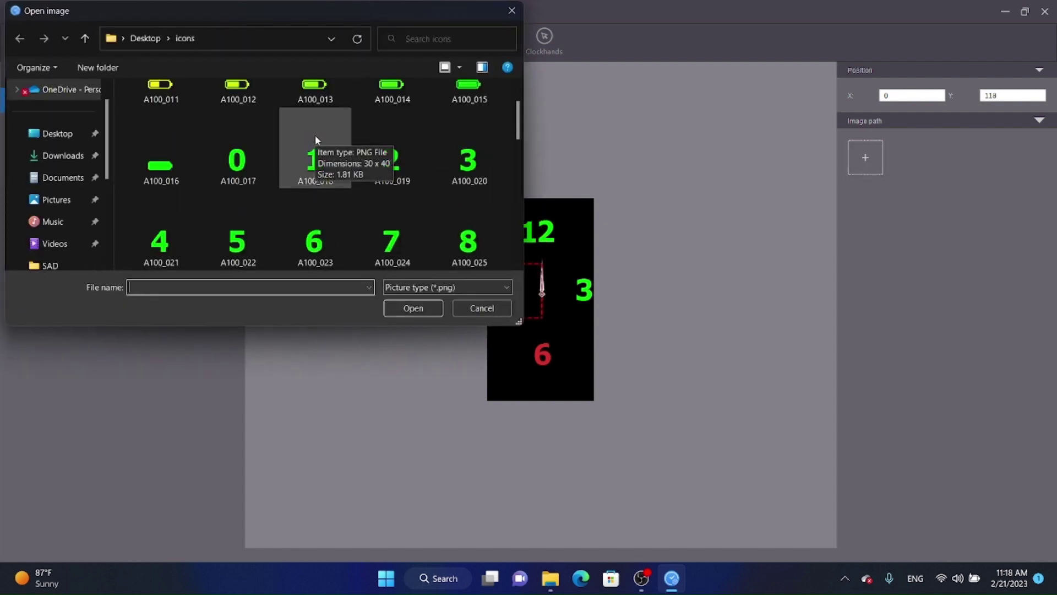
scroll(340, 135, down, 1)
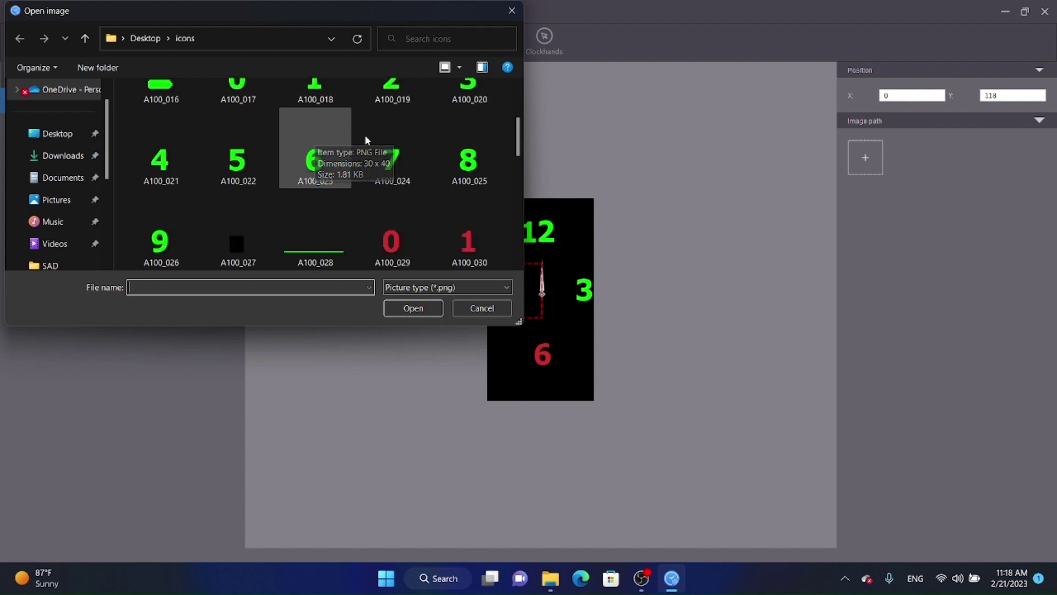
scroll(364, 135, down, 2)
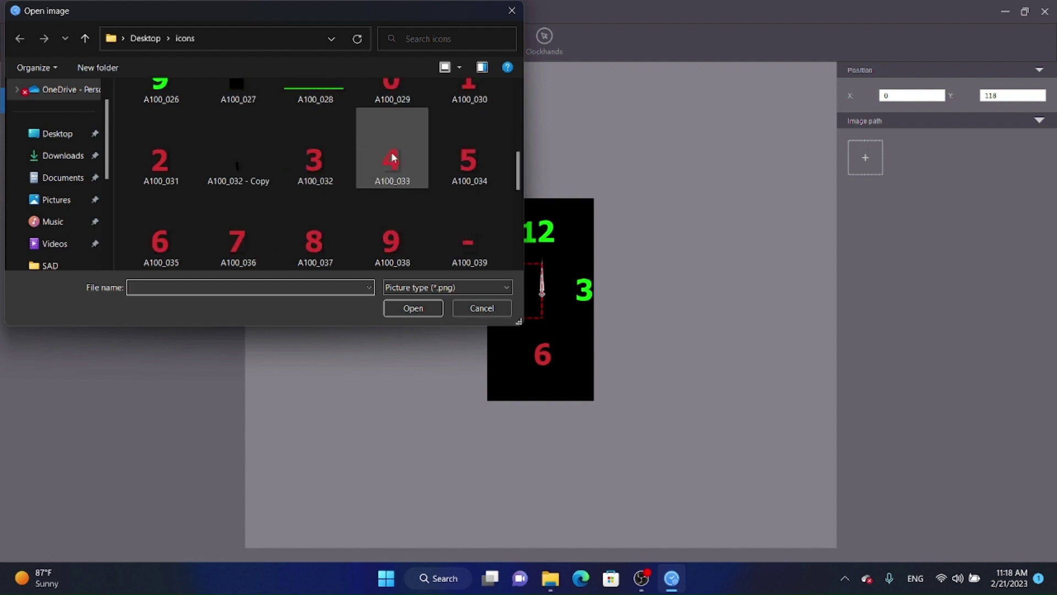
click(390, 238)
click(412, 308)
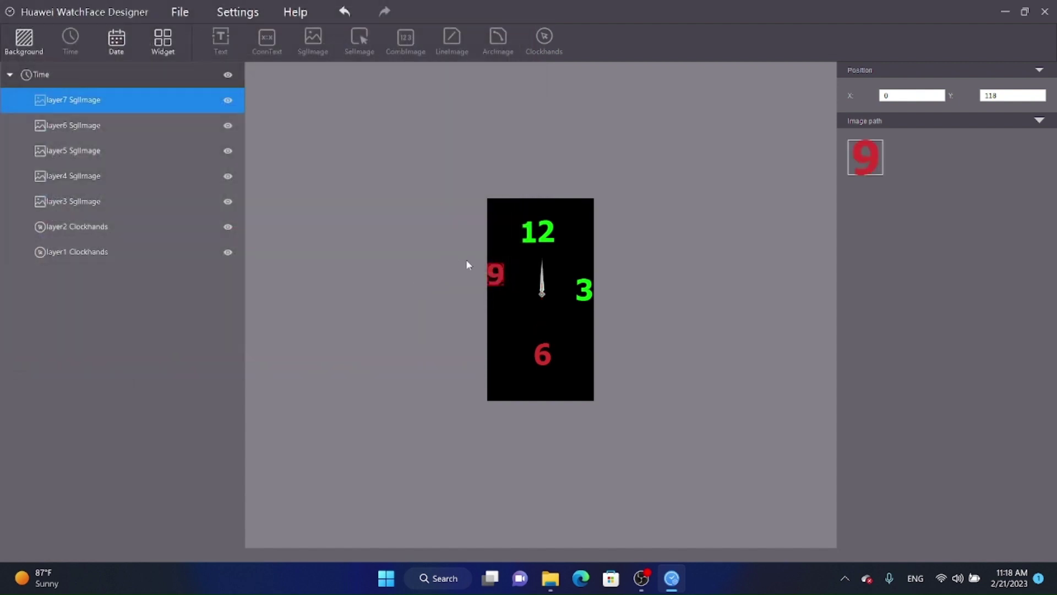
drag(501, 283, 500, 296)
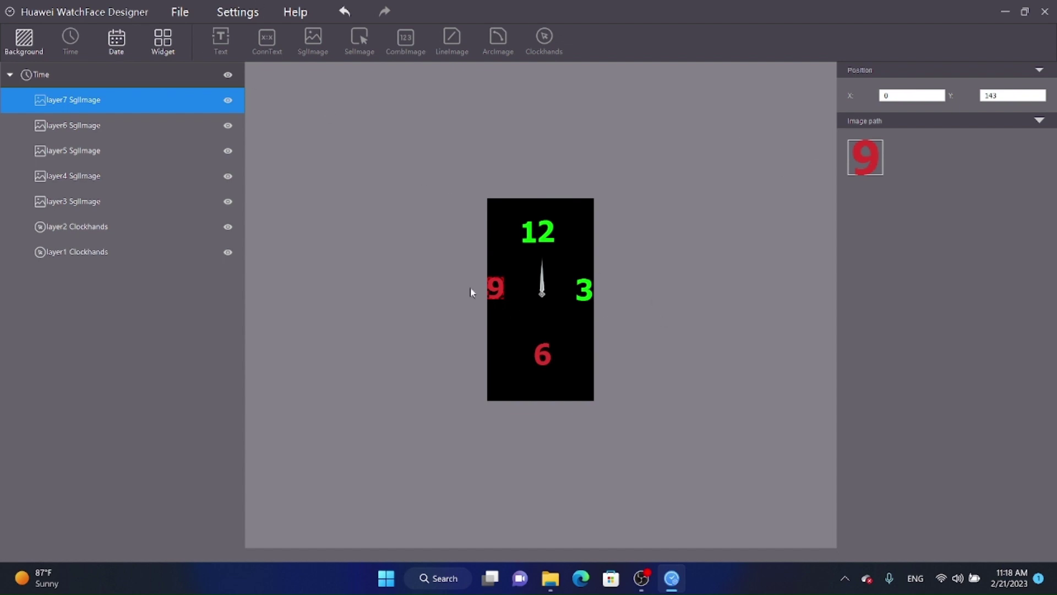
drag(492, 297, 489, 302)
Add a Widget group with a container inside it and set the container's data type to Unread message
click(163, 41)
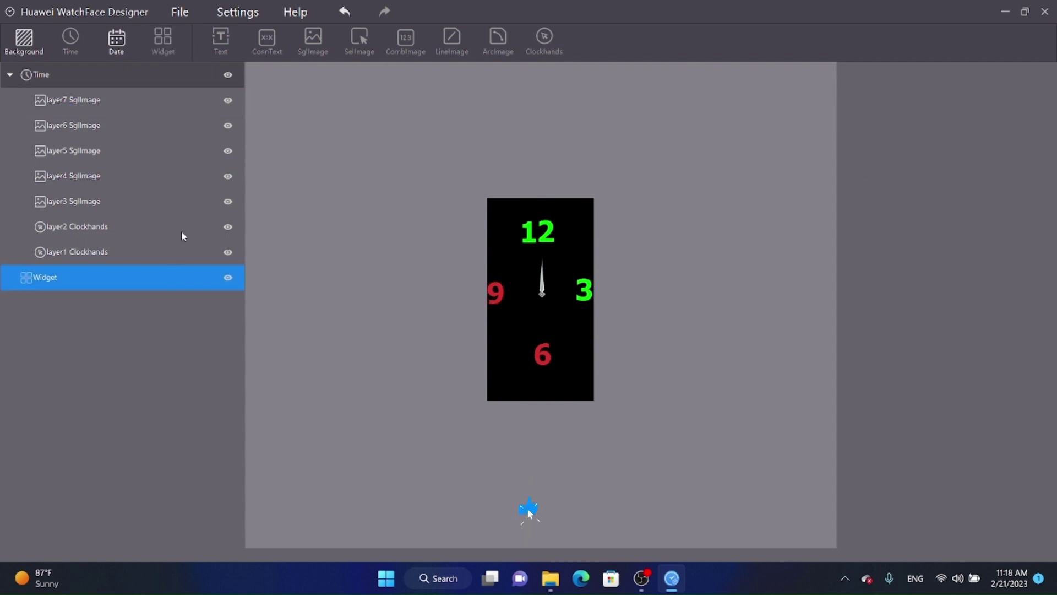
right_click(61, 275)
mouse_move(112, 287)
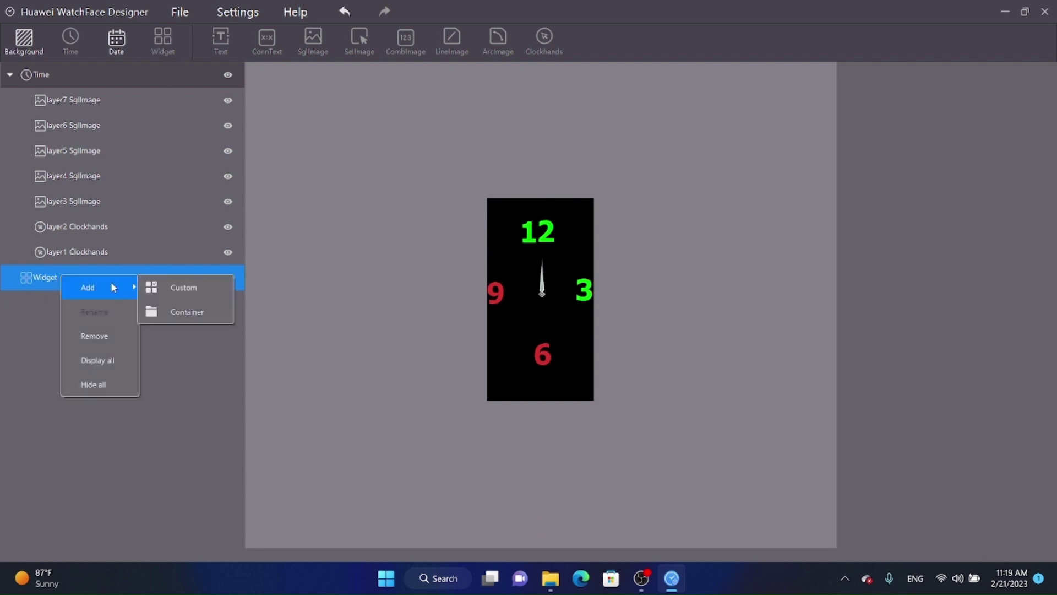
click(180, 312)
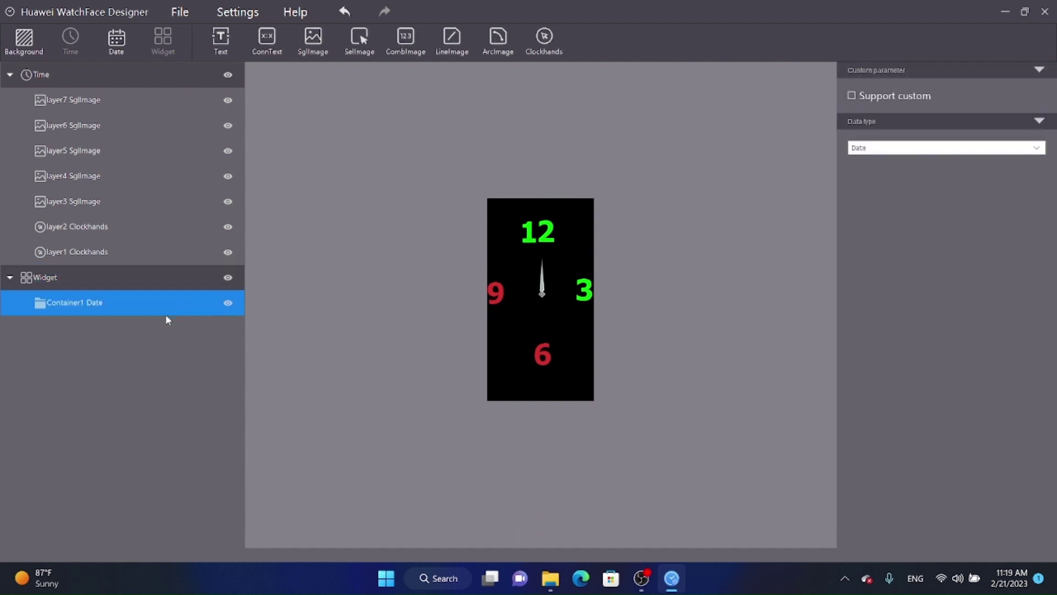
click(903, 151)
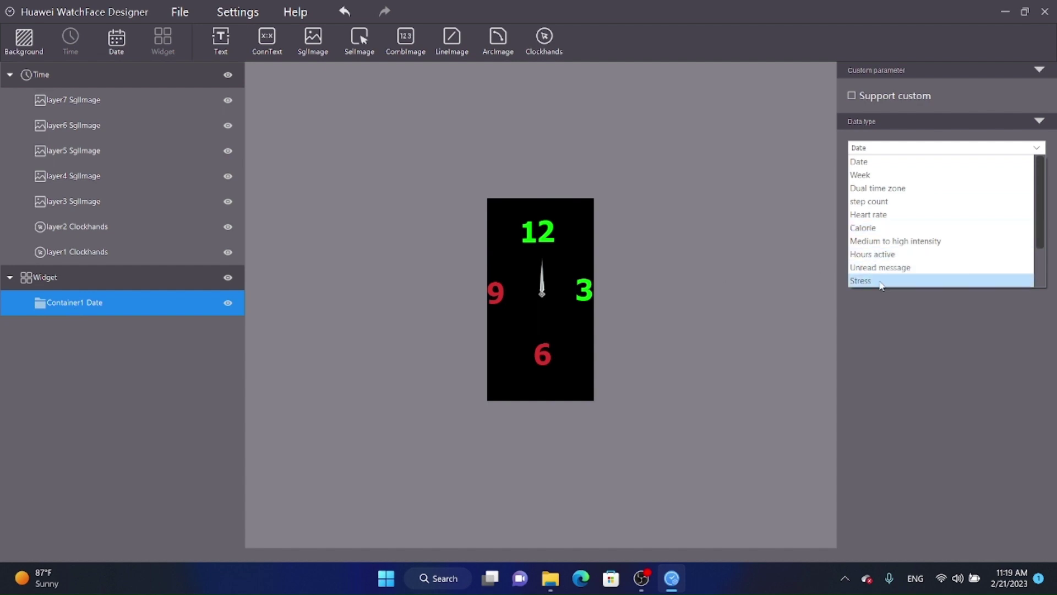
click(883, 167)
click(884, 147)
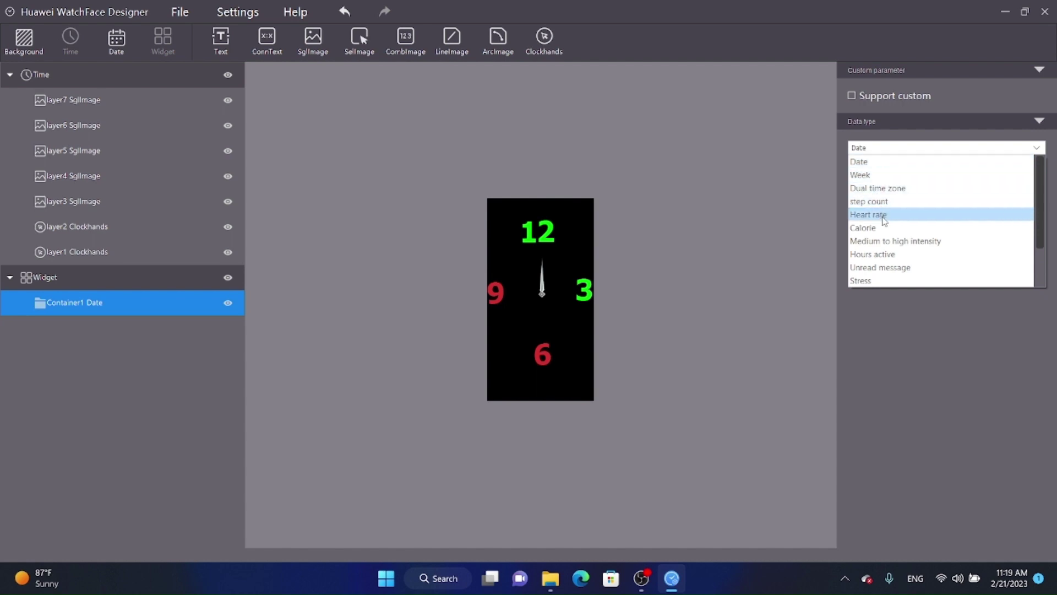
click(888, 270)
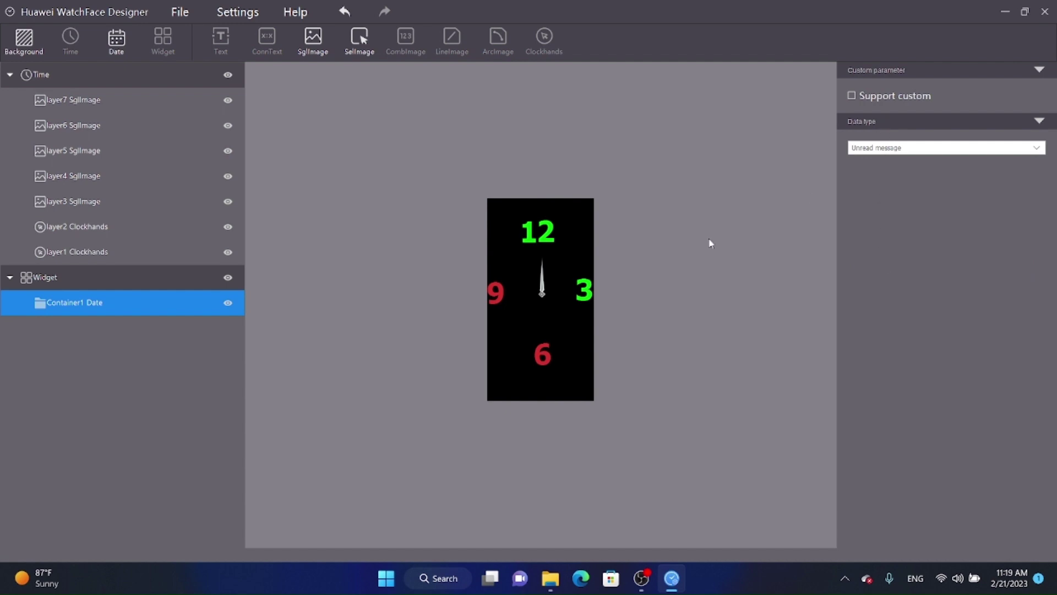
Add two SelImage layers to the unread message container
right_click(77, 310)
mouse_move(139, 321)
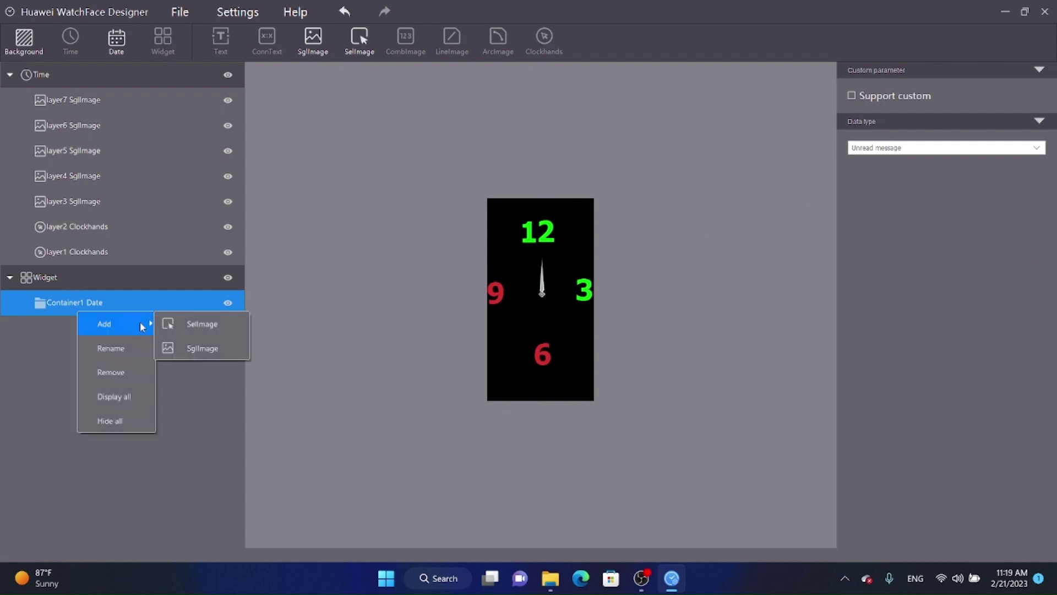
click(215, 329)
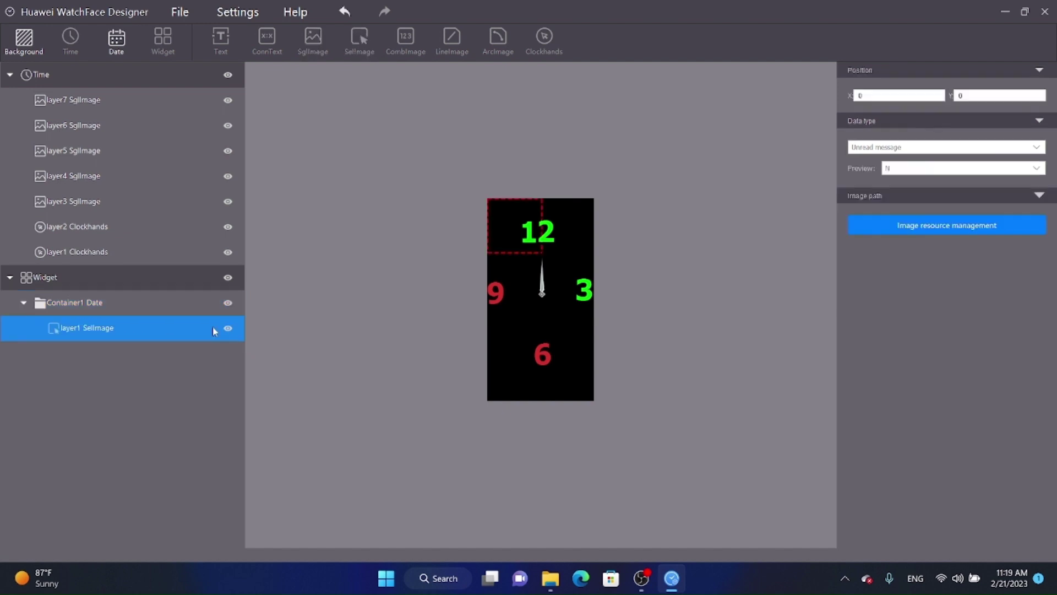
right_click(135, 302)
mouse_move(165, 305)
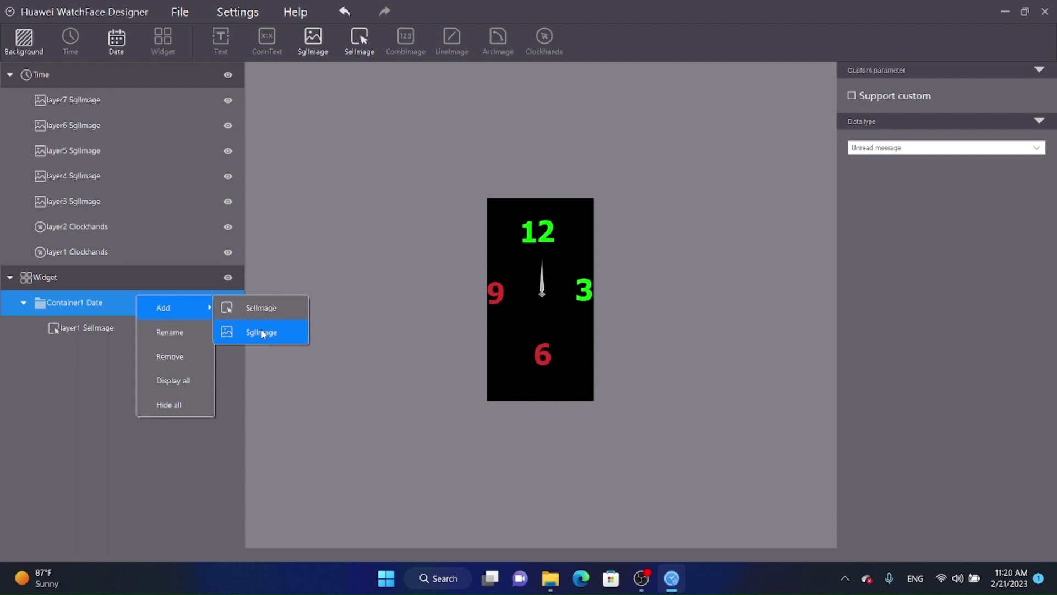
click(258, 308)
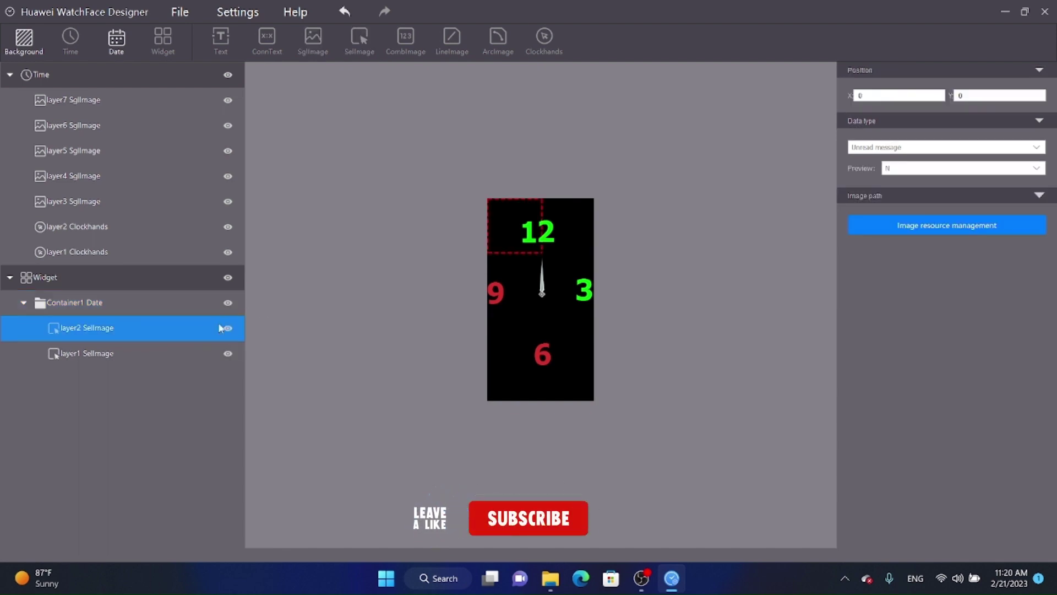
Load the green line image A100_028 into the upper SelImage layer and place it below the digit 6, about X 0, Y 325
click(895, 148)
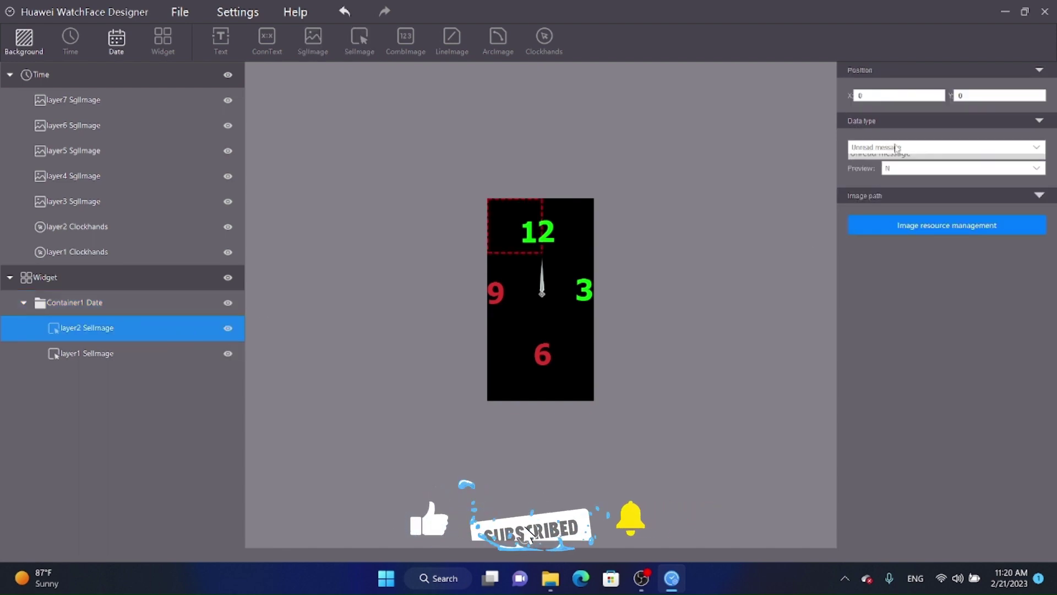
click(930, 225)
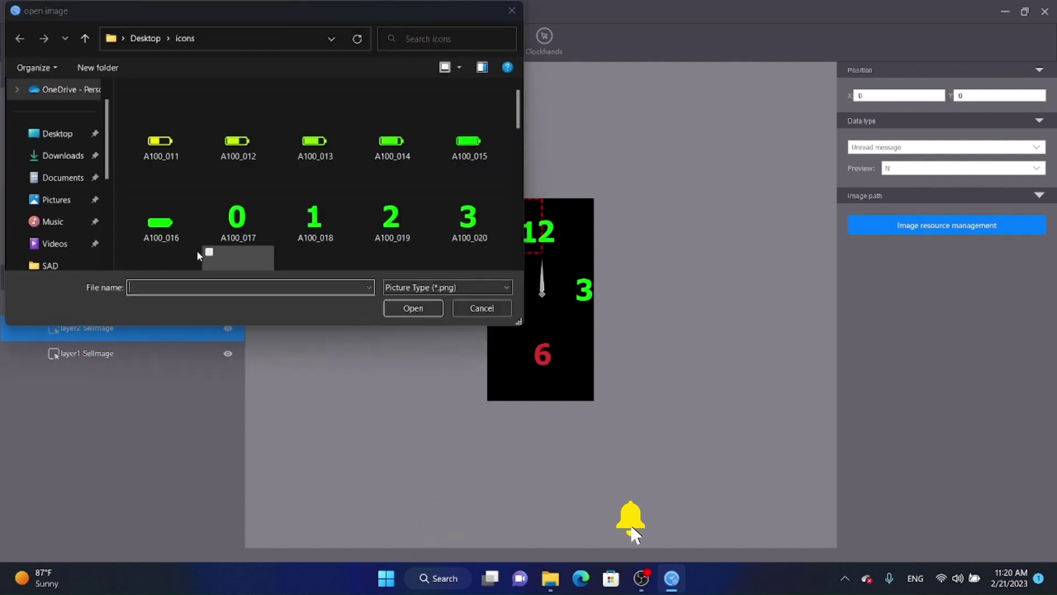
scroll(198, 255, down, 10)
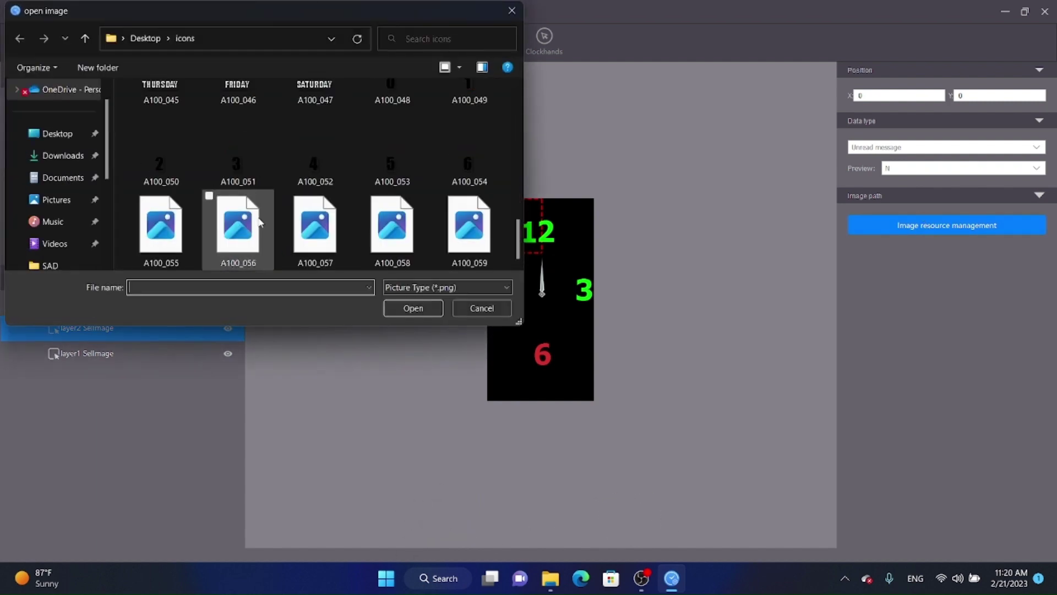
scroll(262, 221, up, 8)
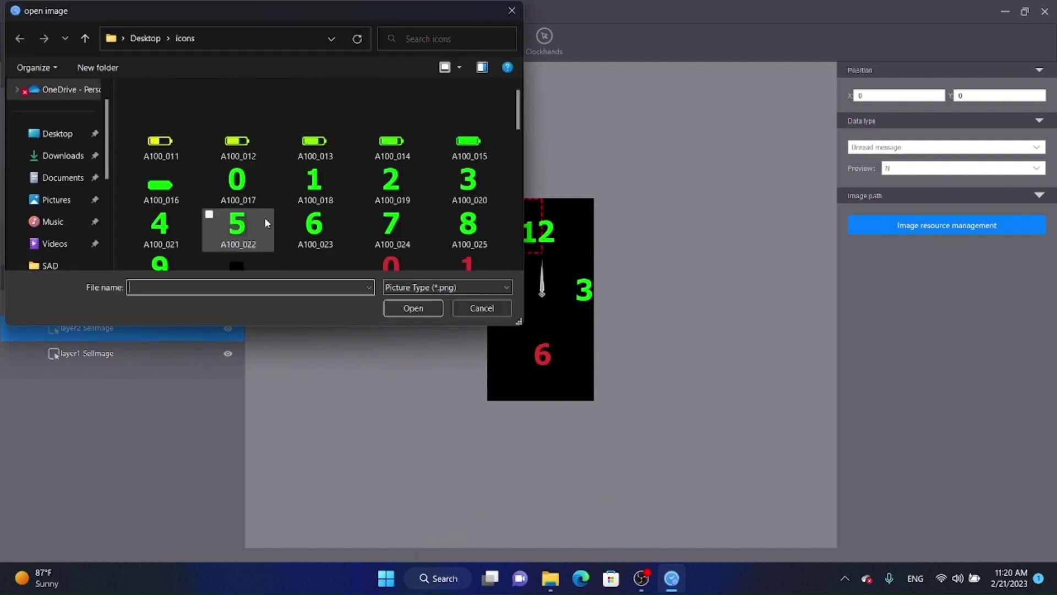
scroll(265, 220, down, 2)
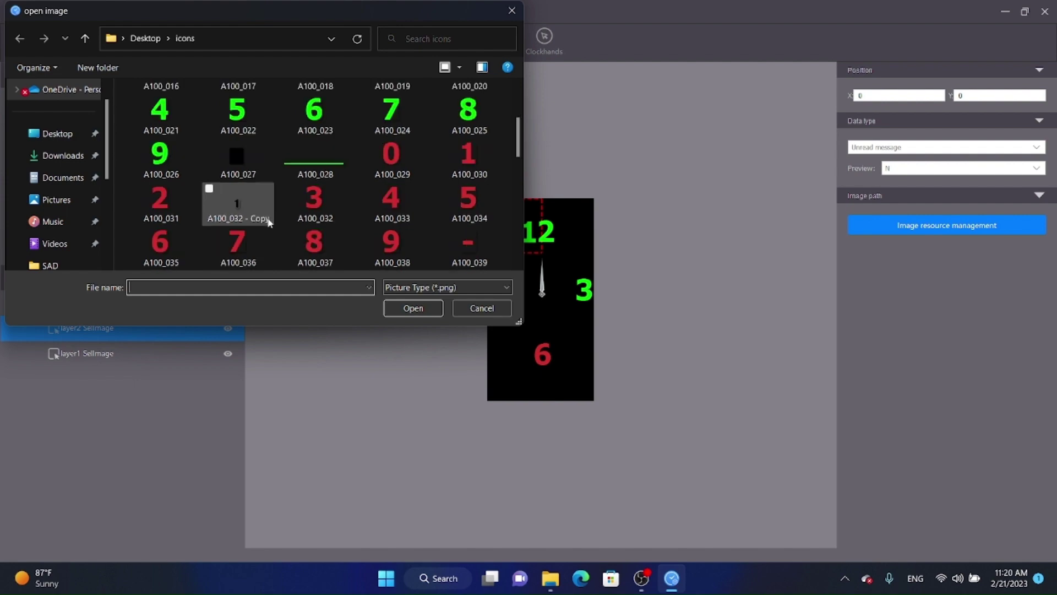
click(318, 160)
click(416, 309)
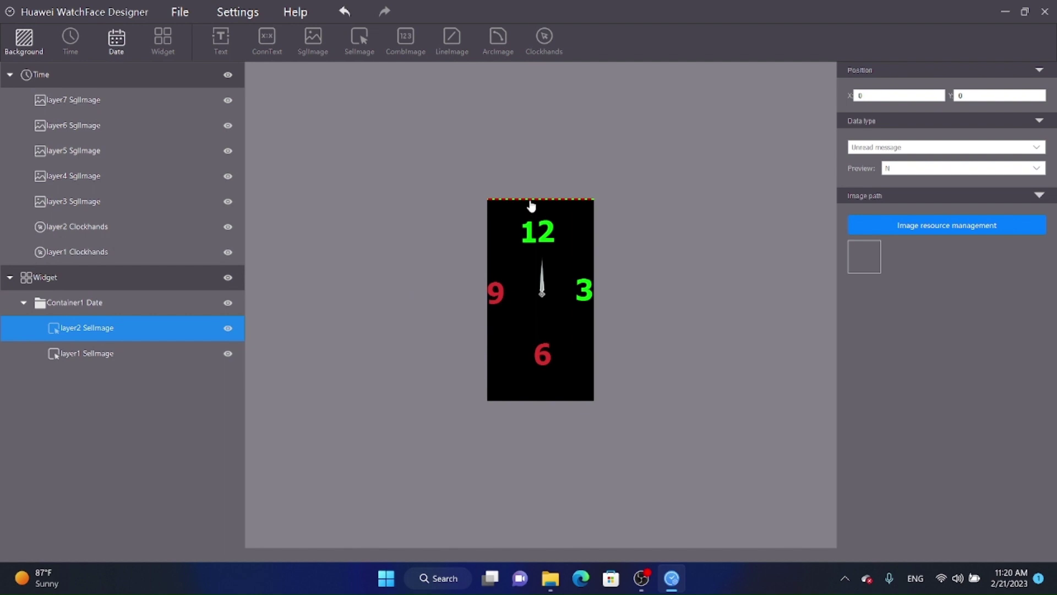
drag(531, 206, 541, 385)
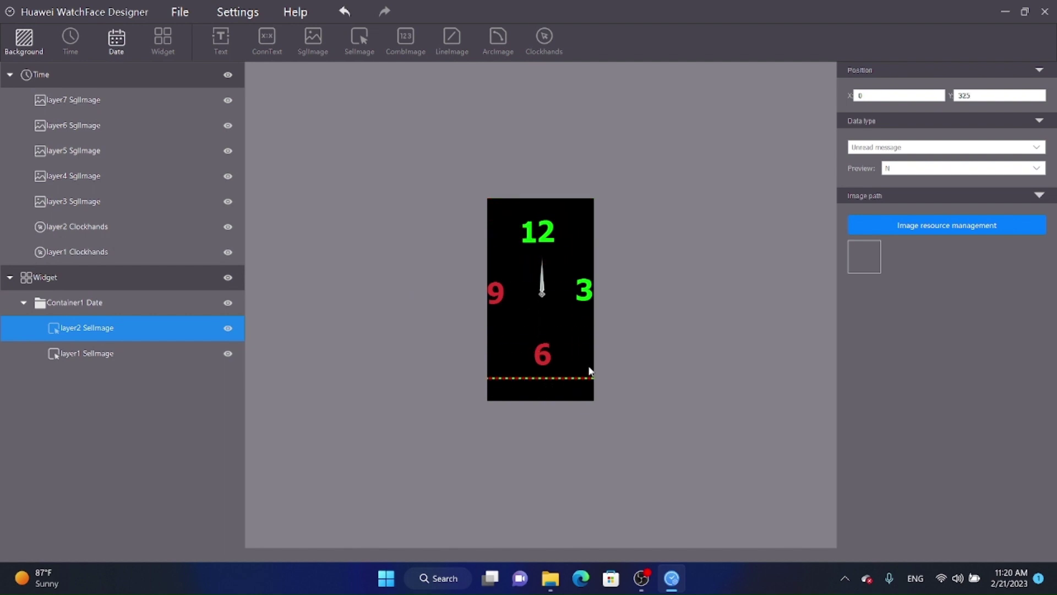
Set the green line layer's preview to Y and remove the empty SelImage layer from the container
click(914, 169)
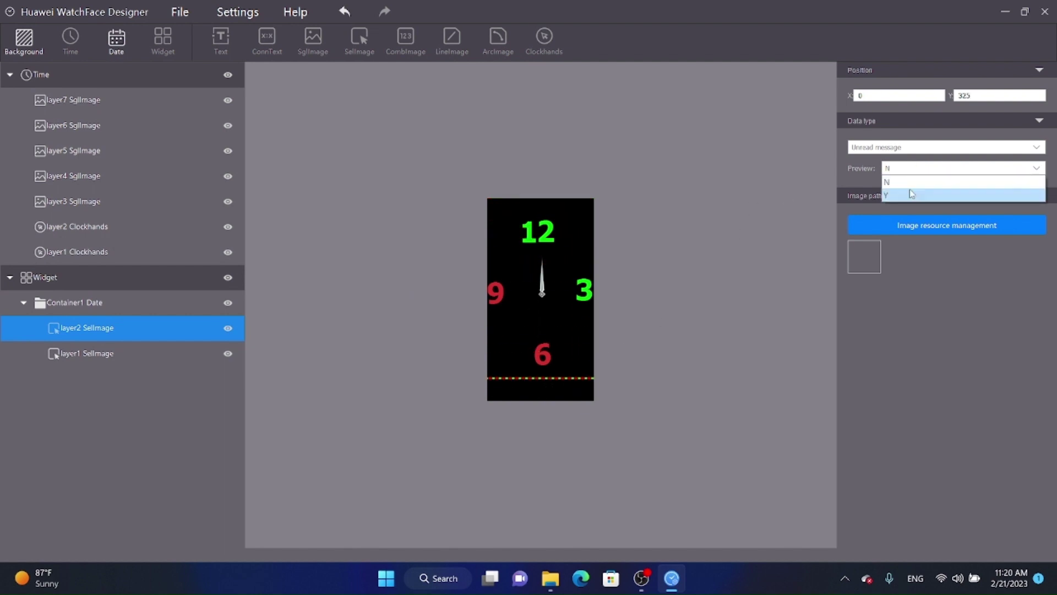
click(910, 192)
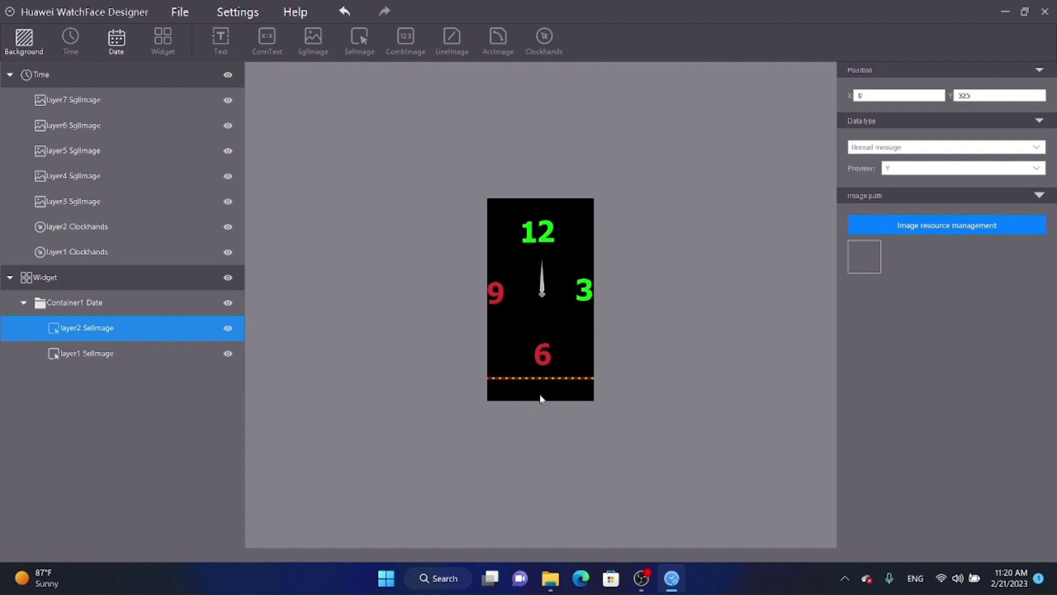
click(514, 309)
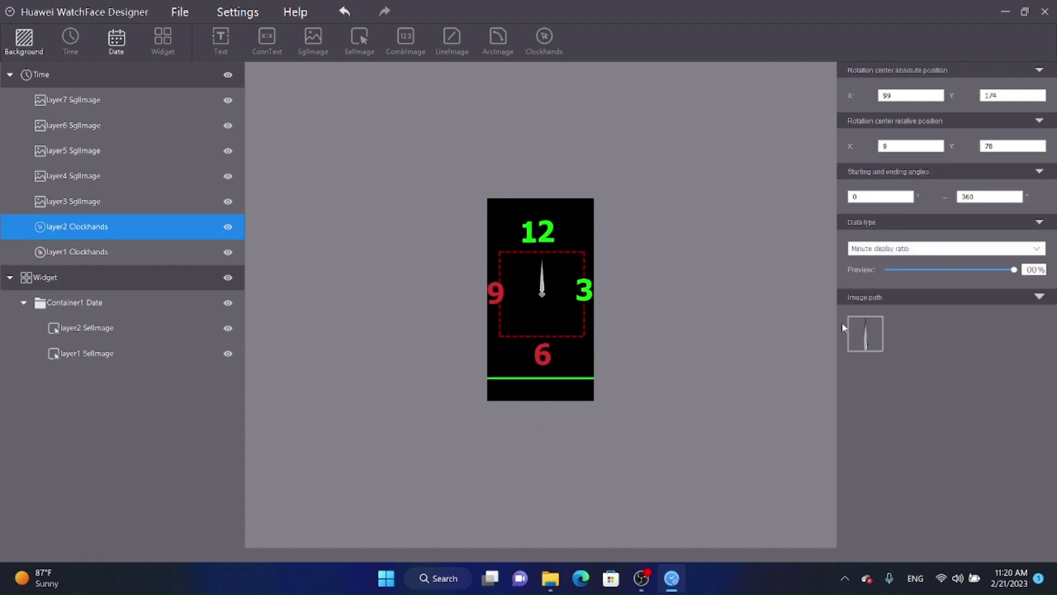
click(541, 380)
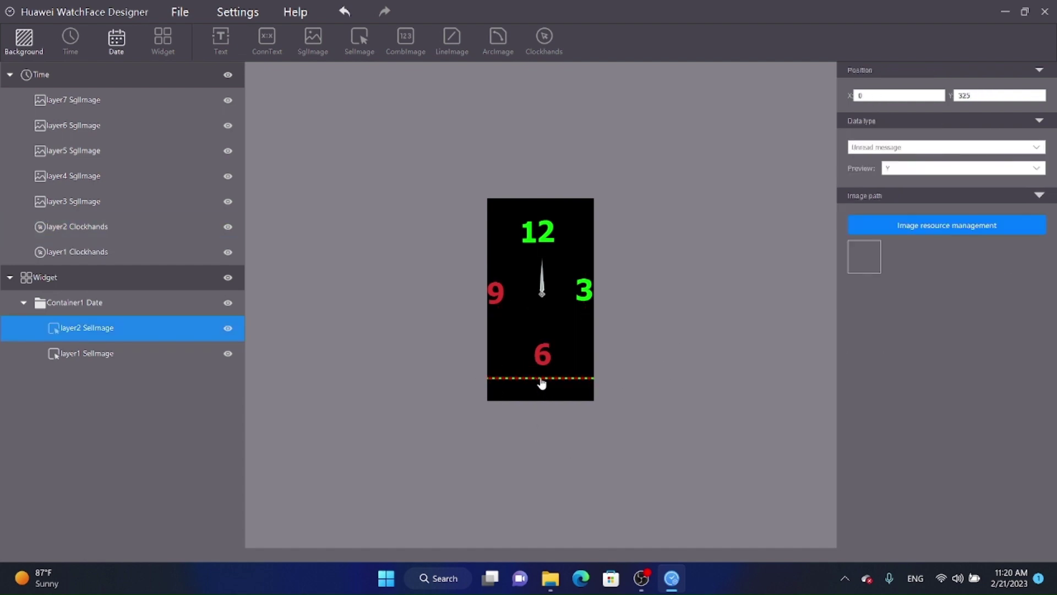
click(953, 168)
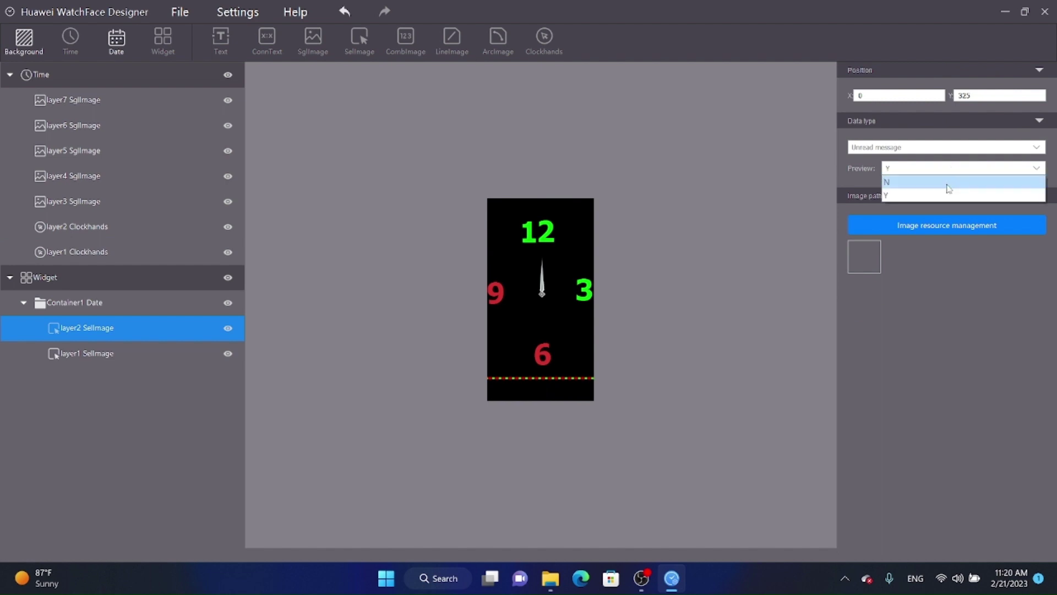
click(845, 338)
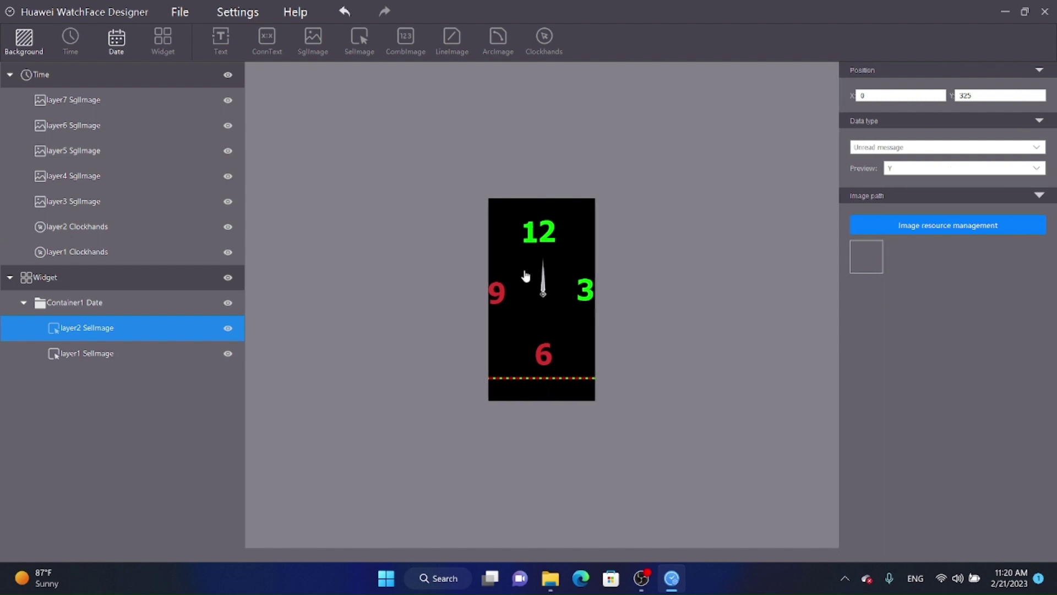
right_click(109, 343)
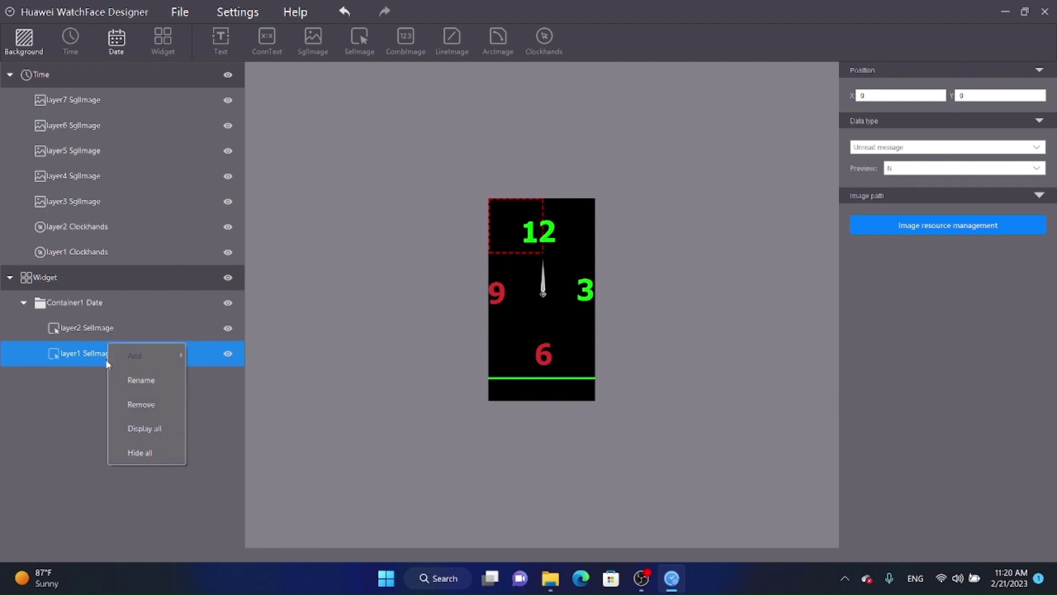
click(164, 406)
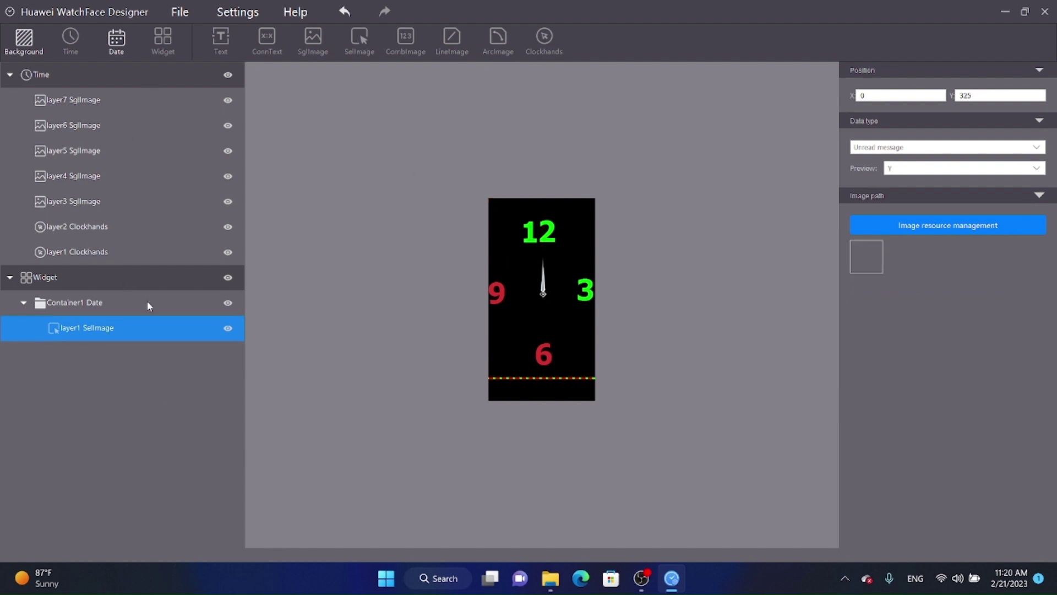
right_click(109, 272)
mouse_move(154, 289)
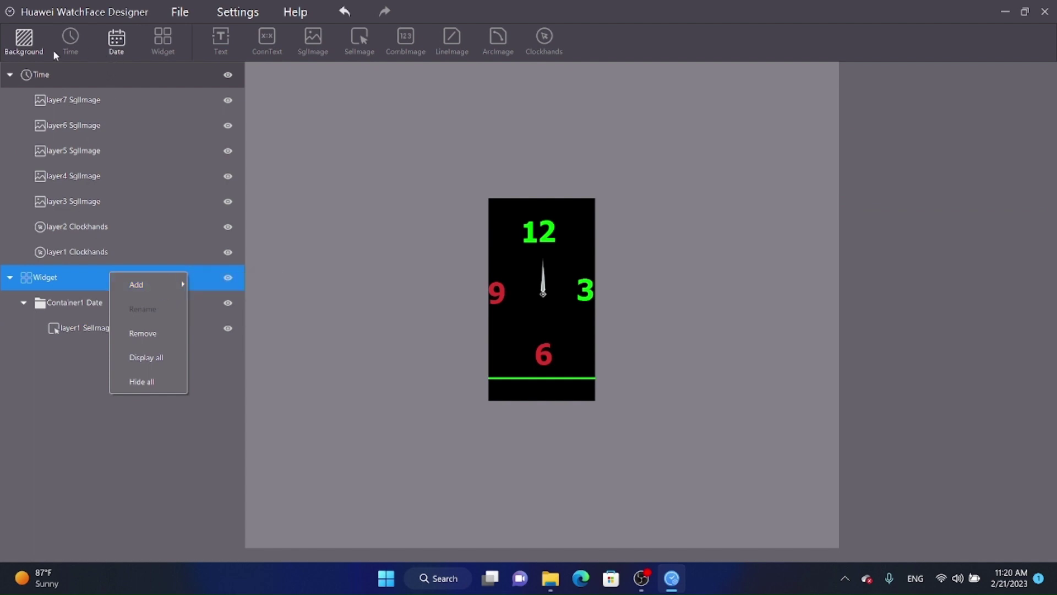
right_click(124, 78)
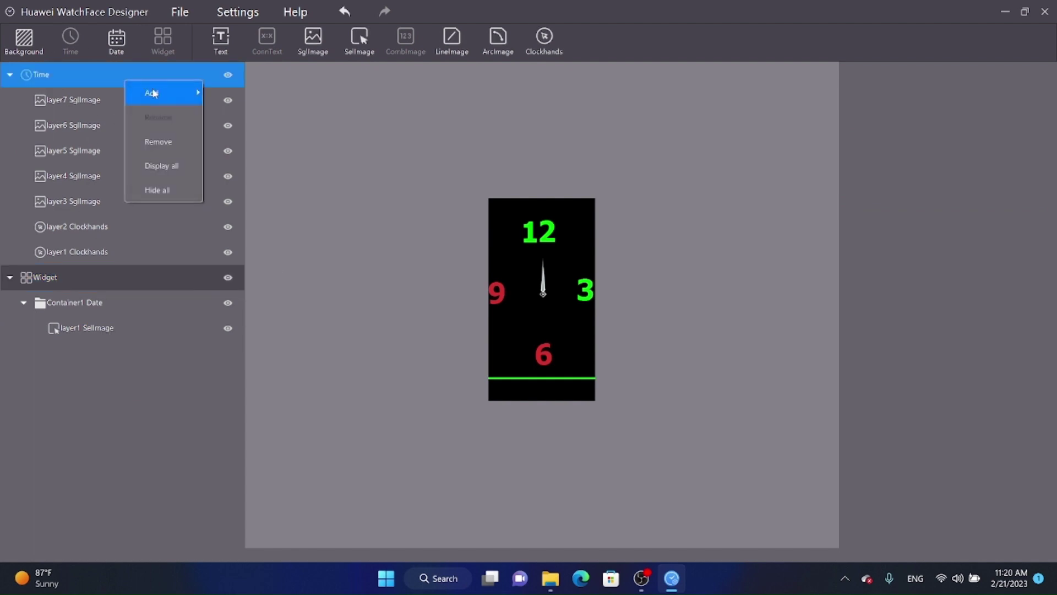
mouse_move(168, 96)
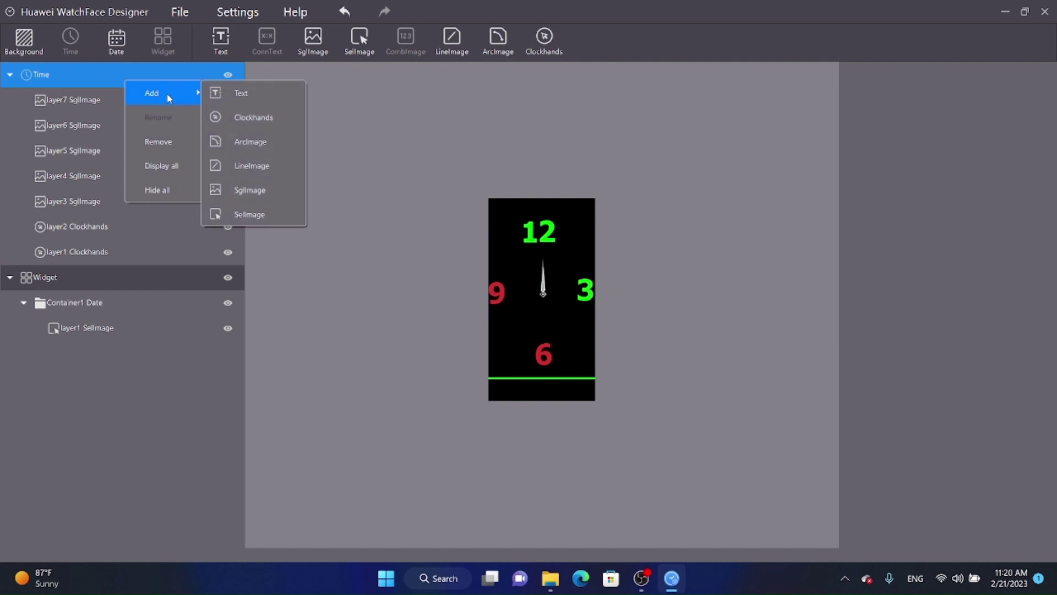
right_click(83, 271)
mouse_move(130, 288)
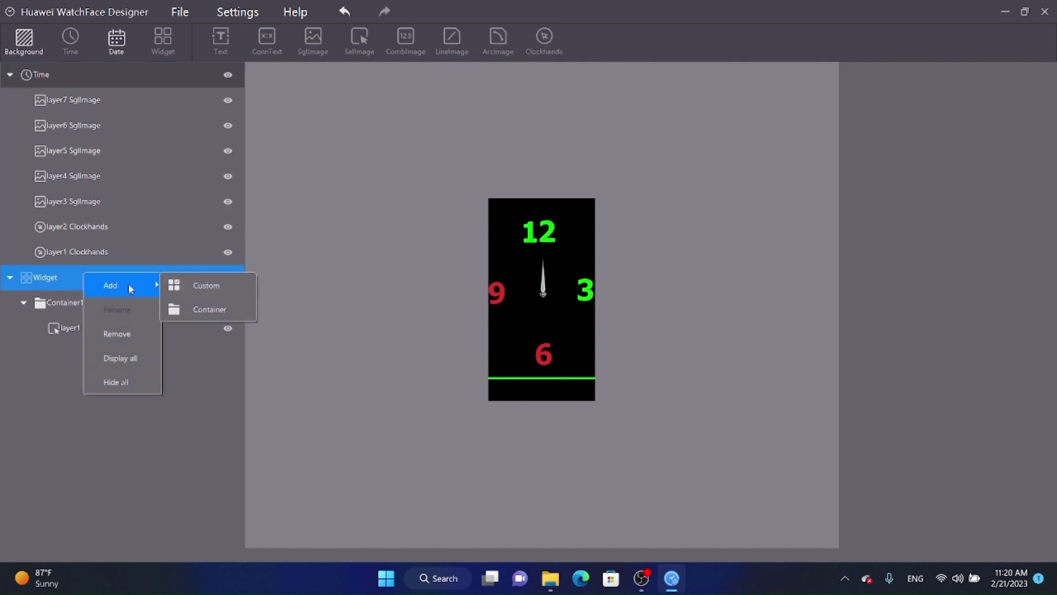
click(215, 295)
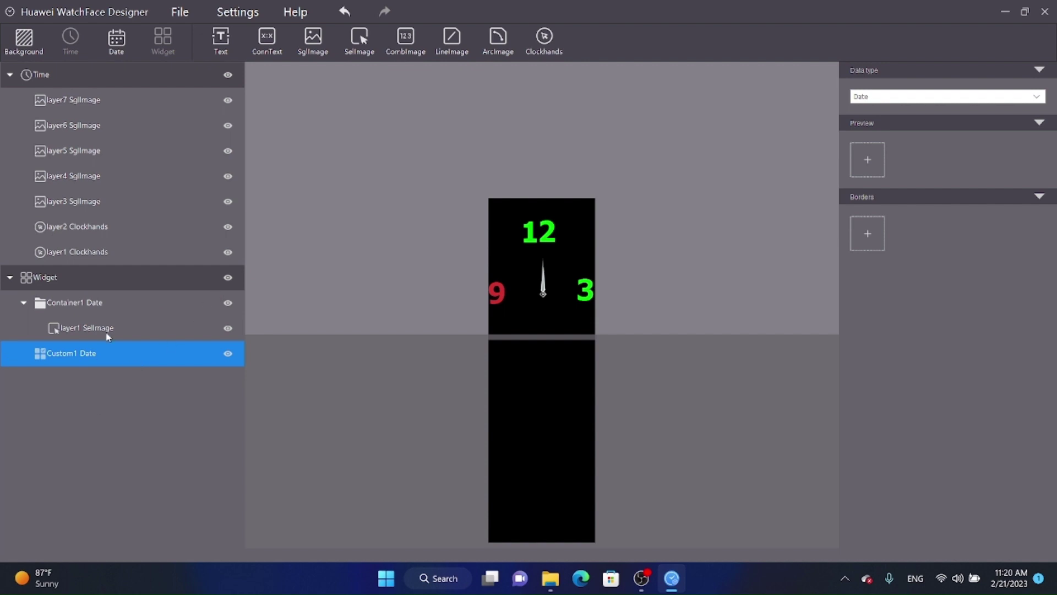
right_click(104, 351)
click(156, 413)
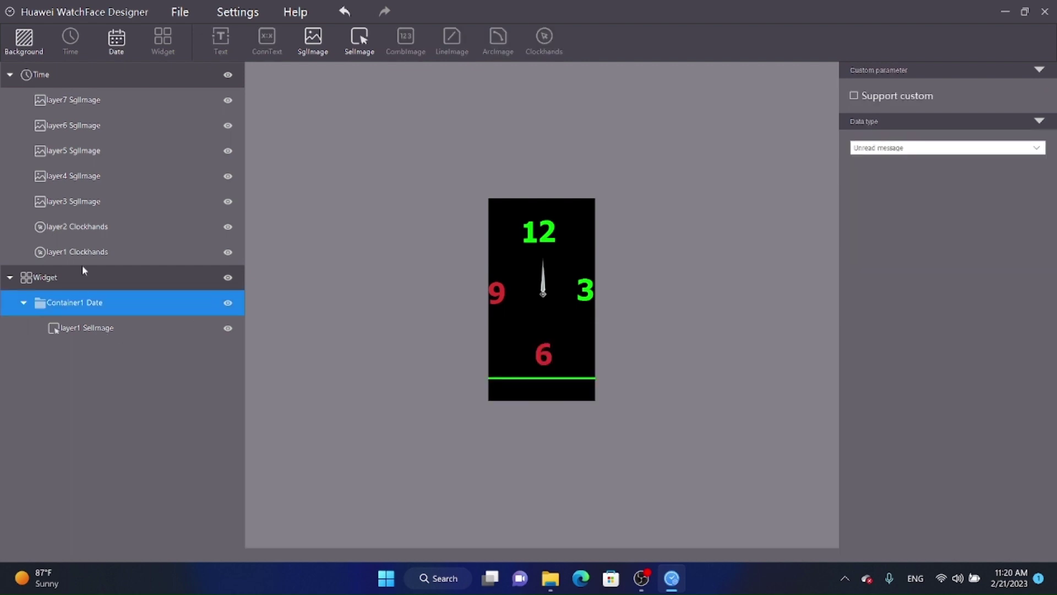
Add a second container to the Widget group and set its data type to Battery level
right_click(102, 278)
mouse_move(175, 295)
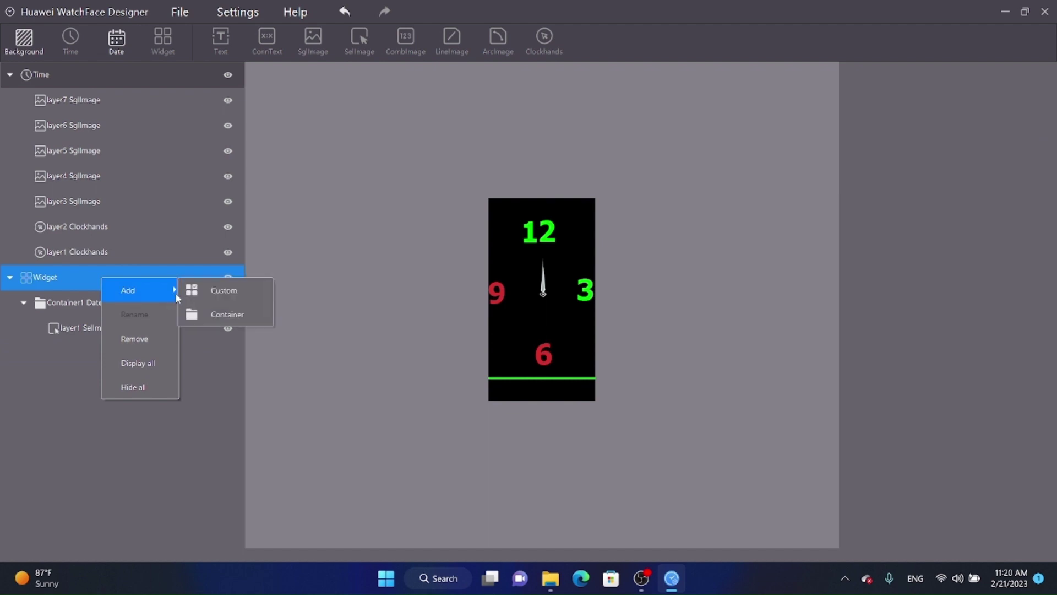
click(222, 311)
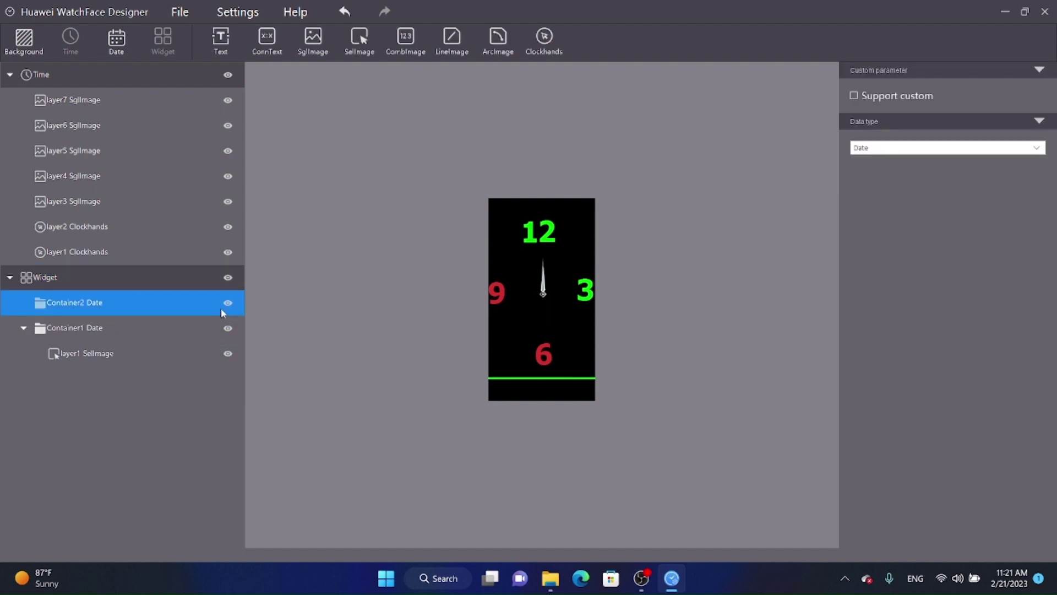
click(1000, 147)
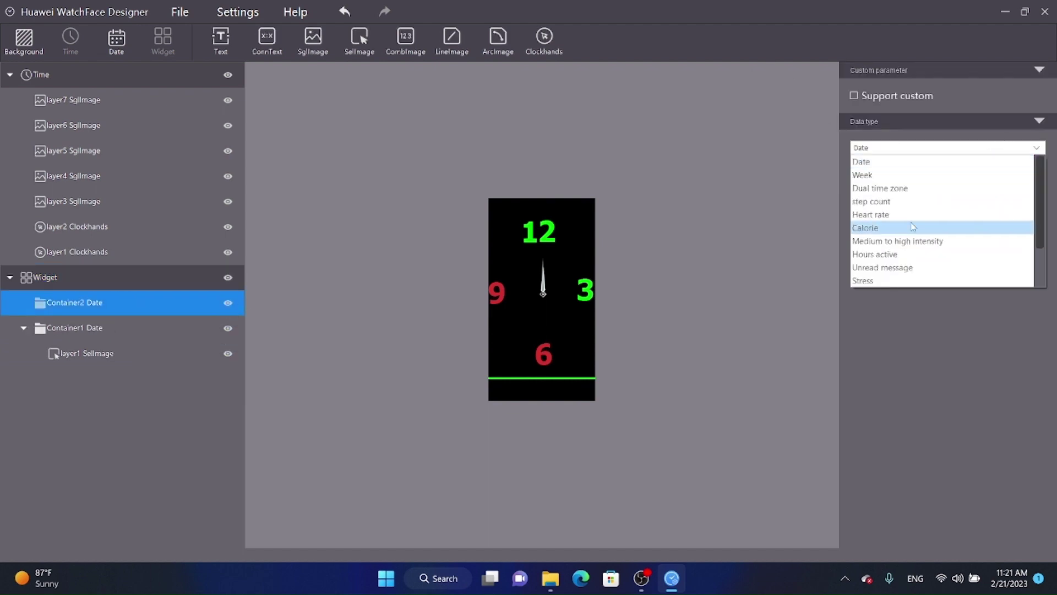
scroll(909, 227, down, 2)
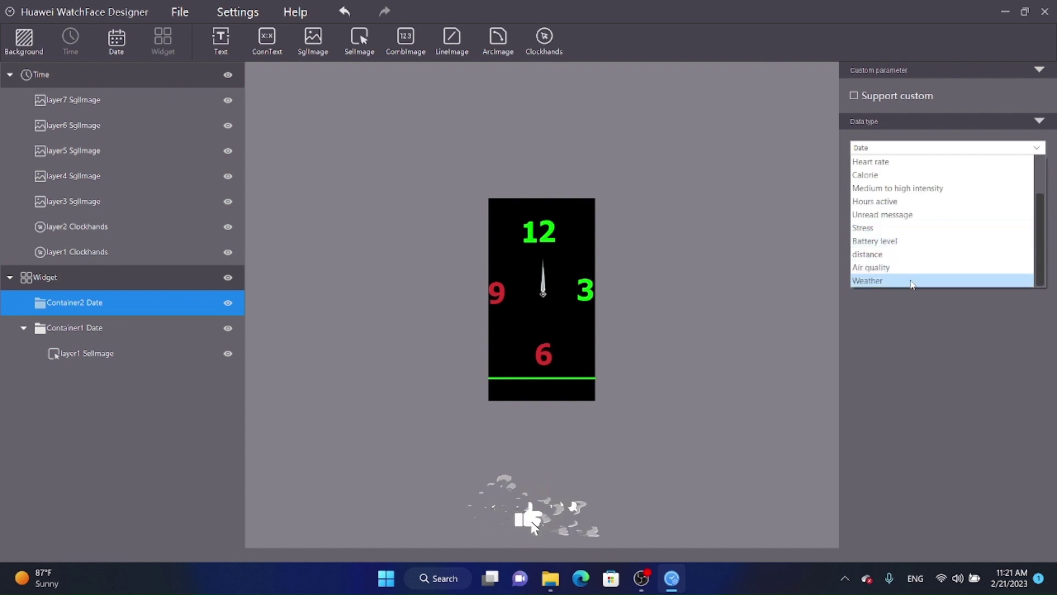
click(913, 241)
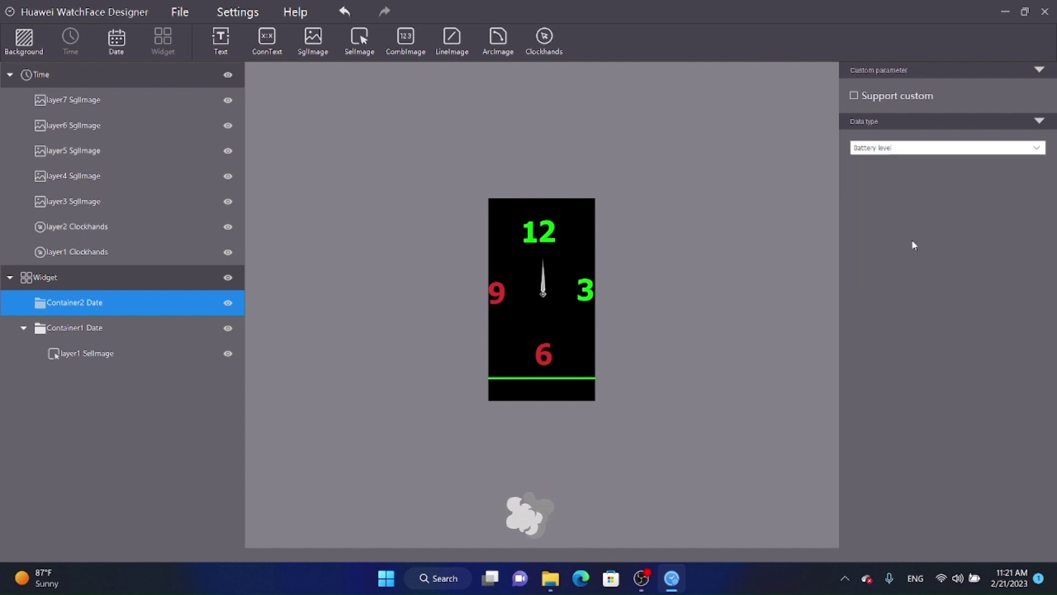
Add a SelImage layer inside the battery level container
right_click(172, 302)
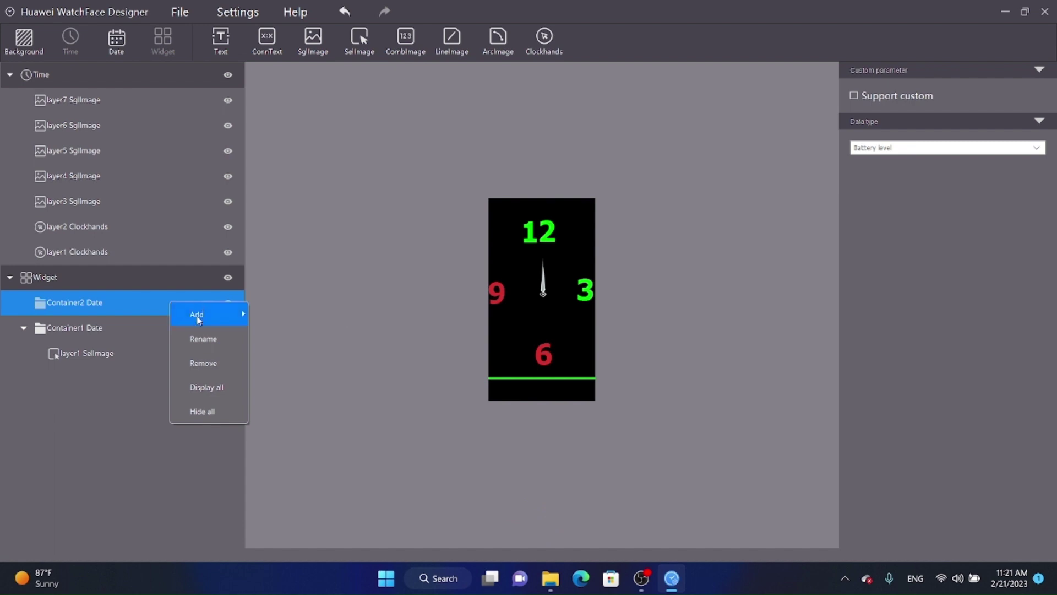
mouse_move(200, 314)
click(327, 388)
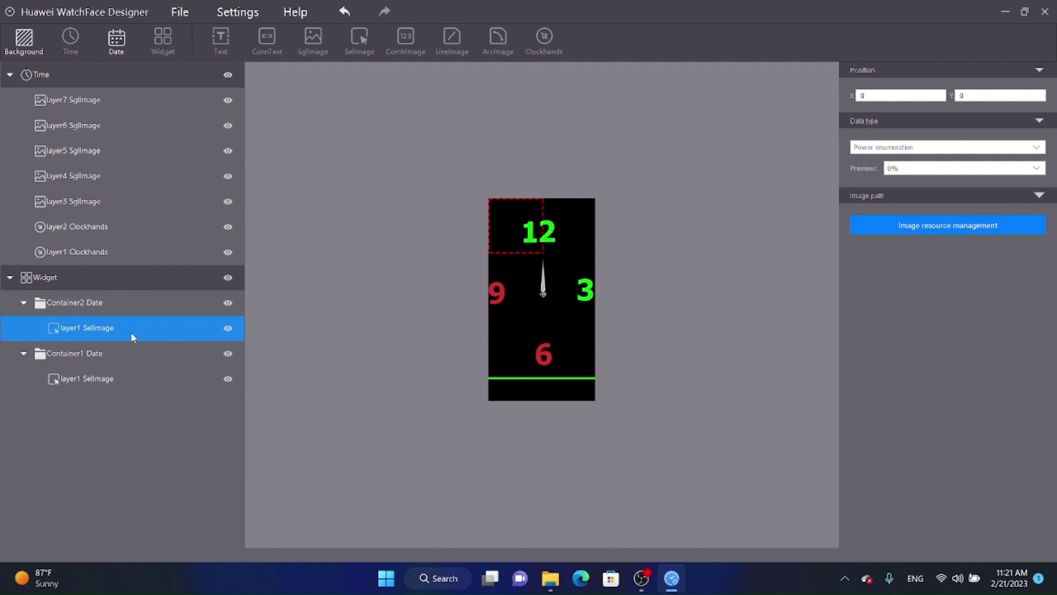
Load the six battery images A100_011 through A100_016 from the icons folder into the battery SelImage layer
click(961, 227)
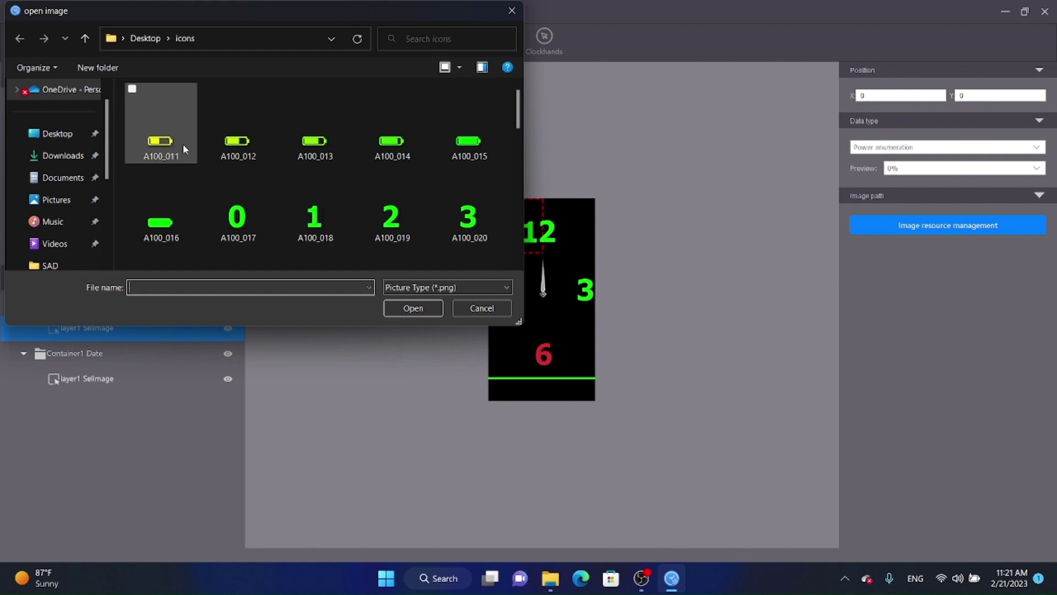
click(183, 144)
ctrl+click(251, 113)
ctrl+click(320, 120)
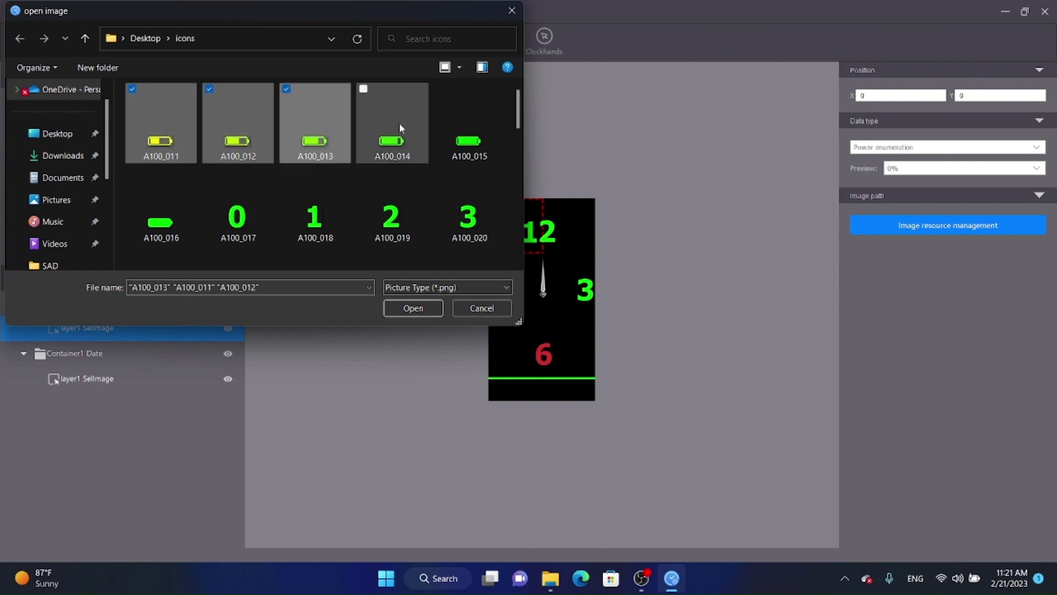
ctrl+click(399, 123)
ctrl+click(468, 124)
ctrl+click(159, 206)
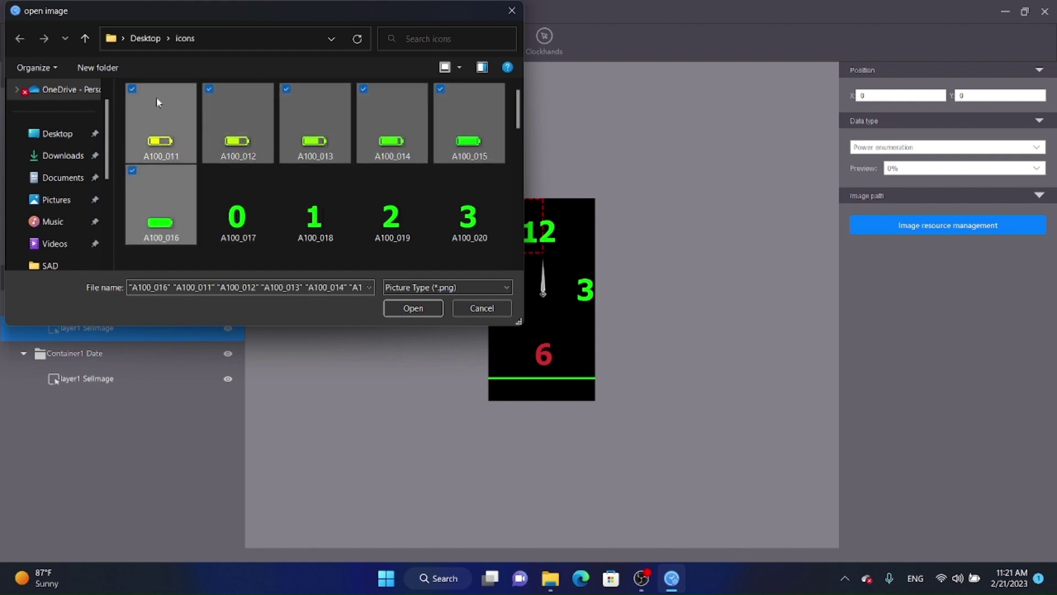
click(395, 305)
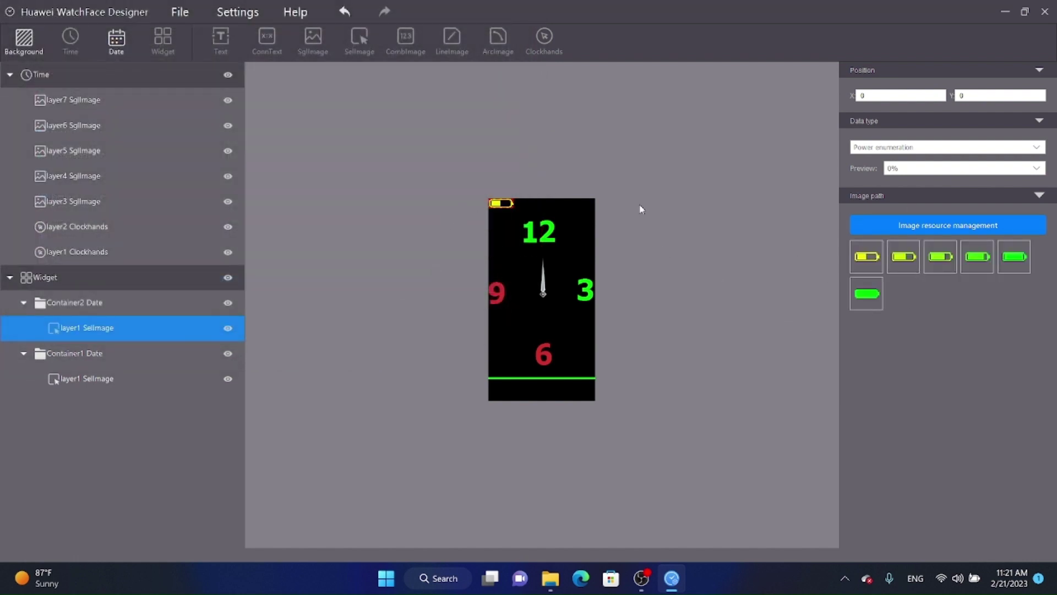
Place the battery icon between the centre of the clock hands and the digit 3
drag(505, 211, 568, 273)
drag(562, 296, 563, 294)
click(587, 337)
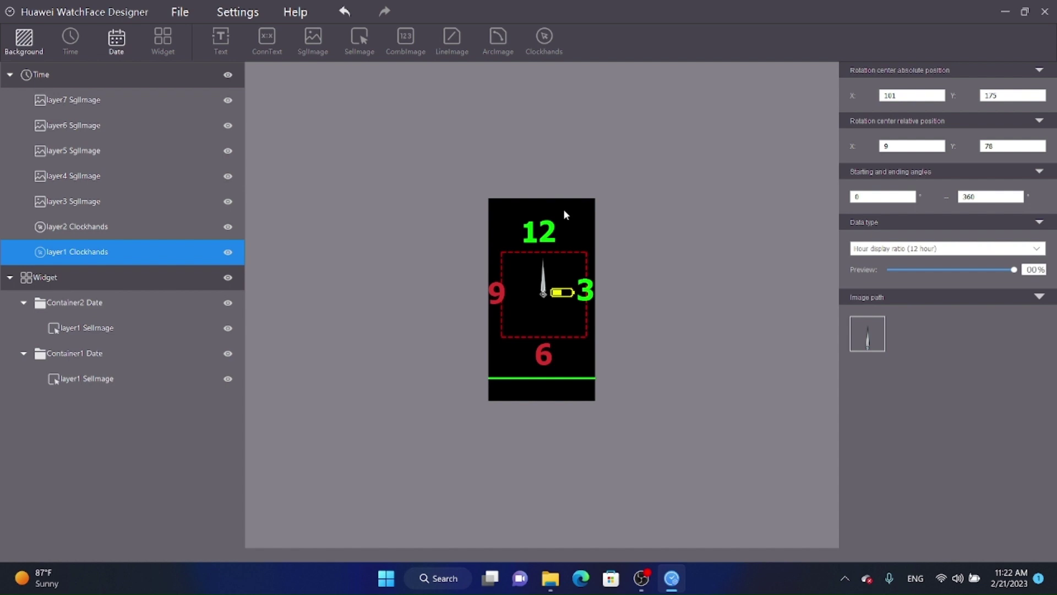
Save the project and try to export the watch face to the Desktop without replacing the preview image
click(185, 11)
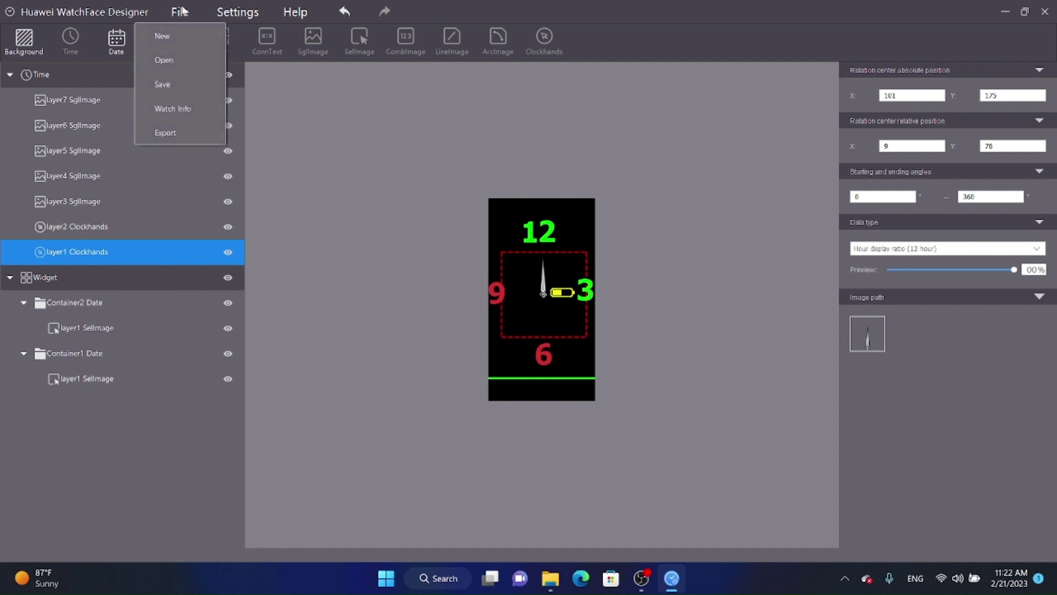
click(206, 86)
click(188, 15)
click(196, 131)
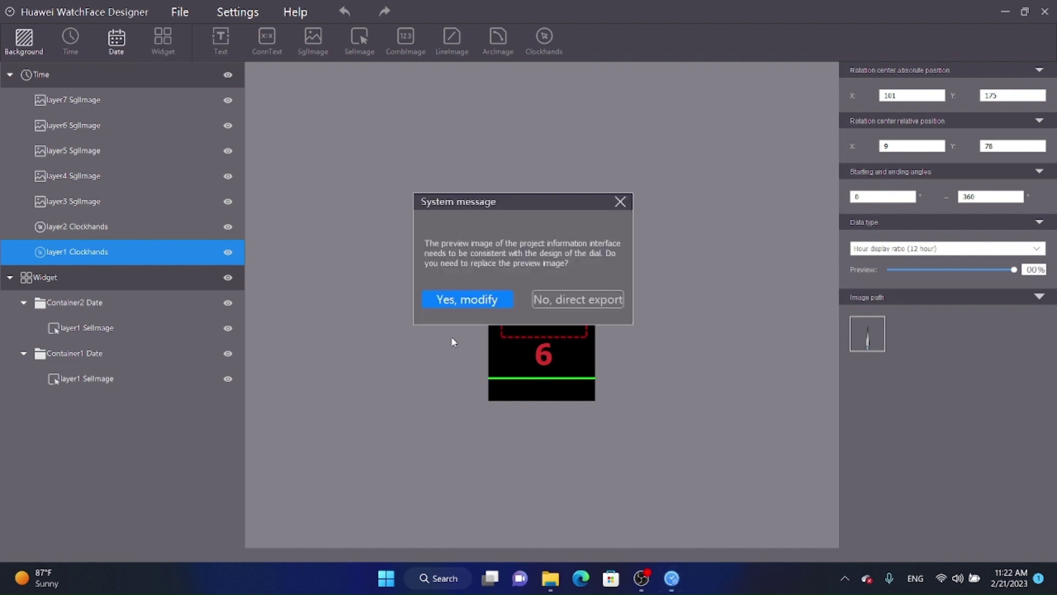
click(560, 299)
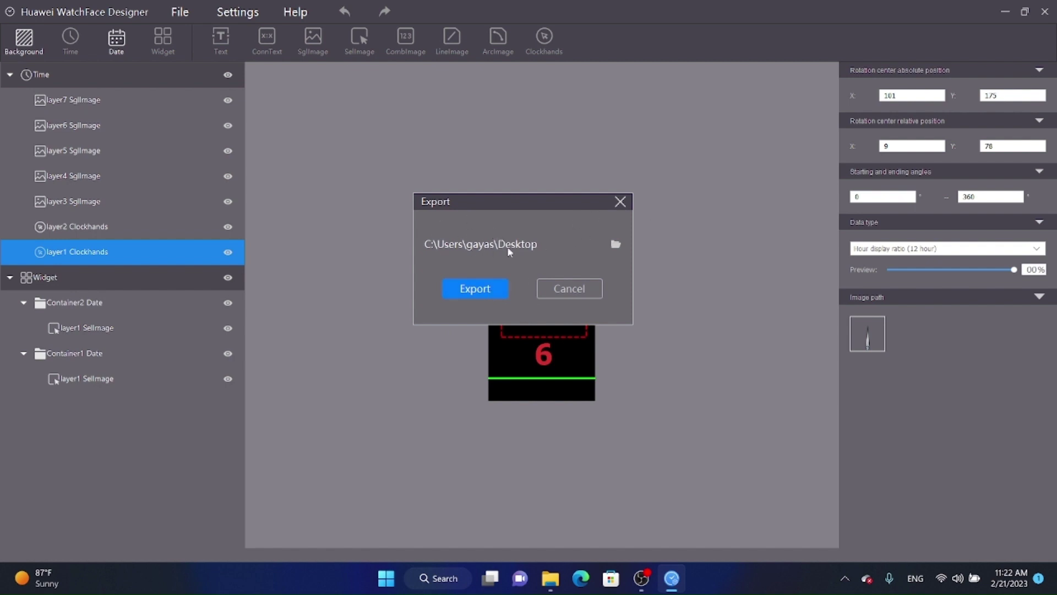
click(485, 293)
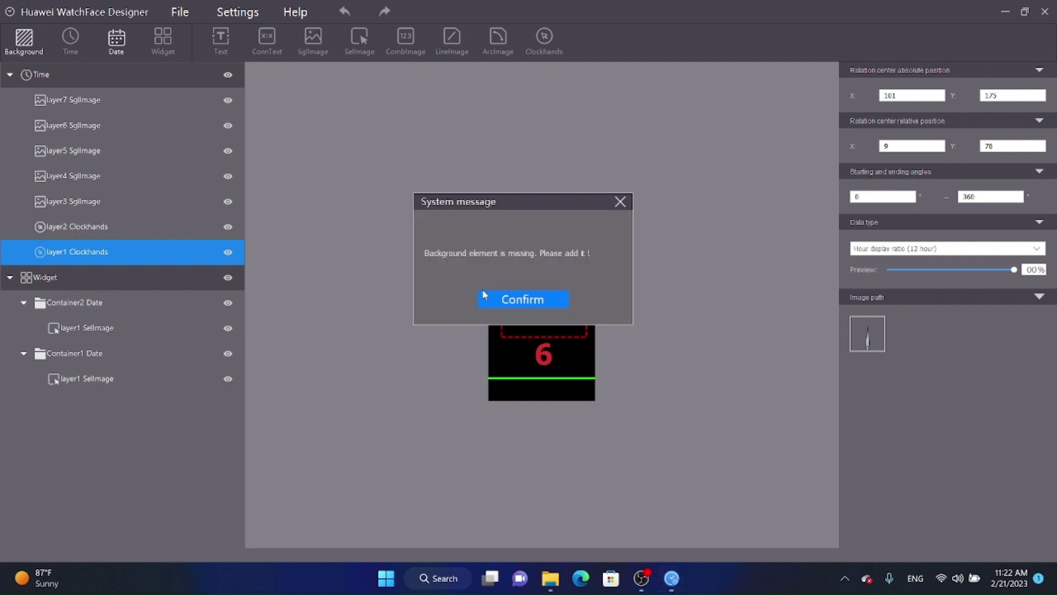
click(502, 302)
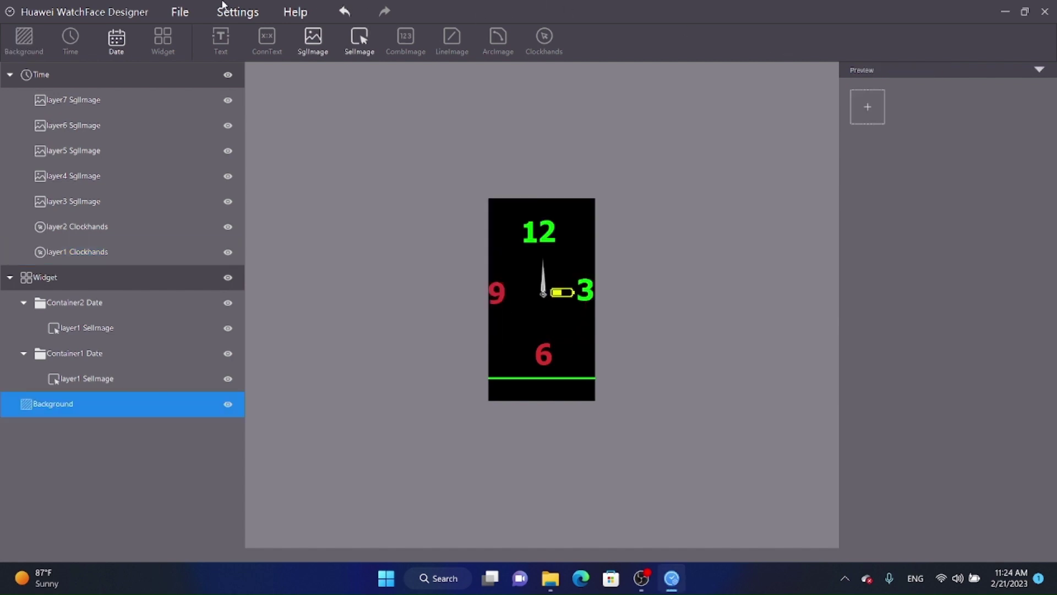
Remove the empty Background element and try to export the watch face directly to the Desktop again
right_click(161, 407)
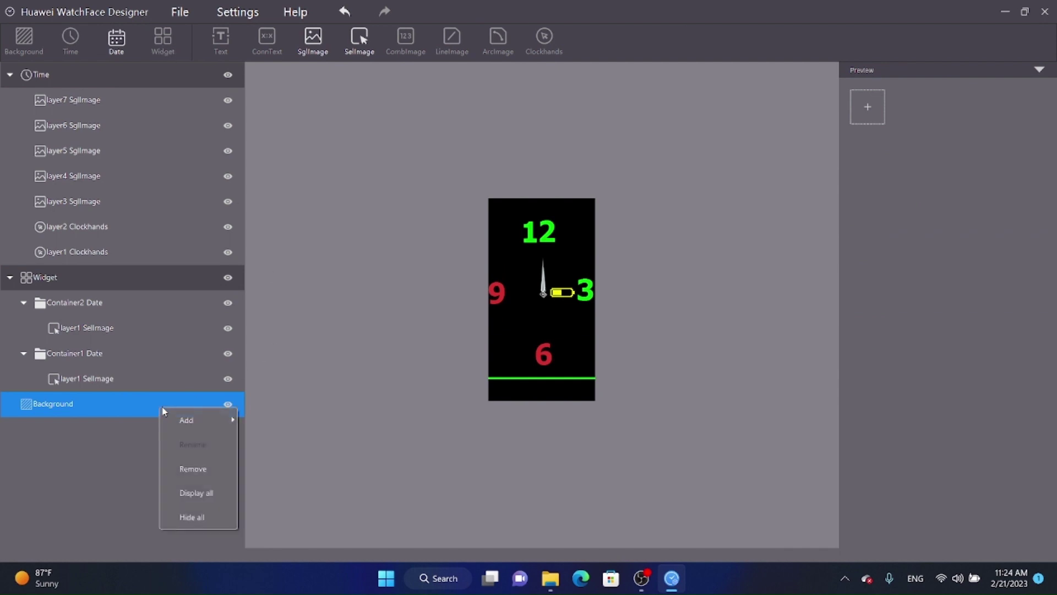
click(192, 469)
click(180, 11)
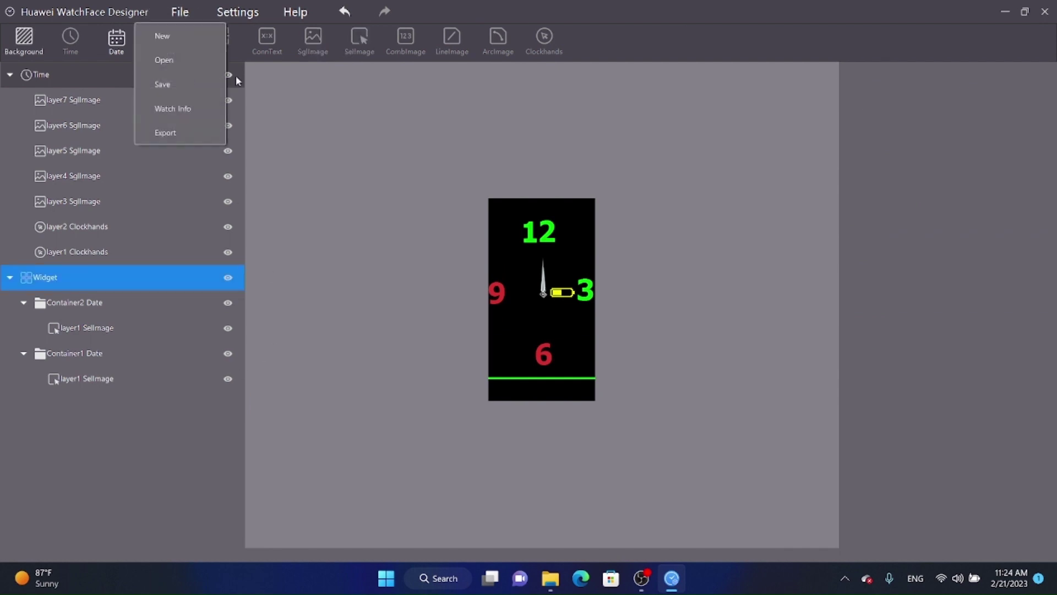
click(193, 135)
click(572, 299)
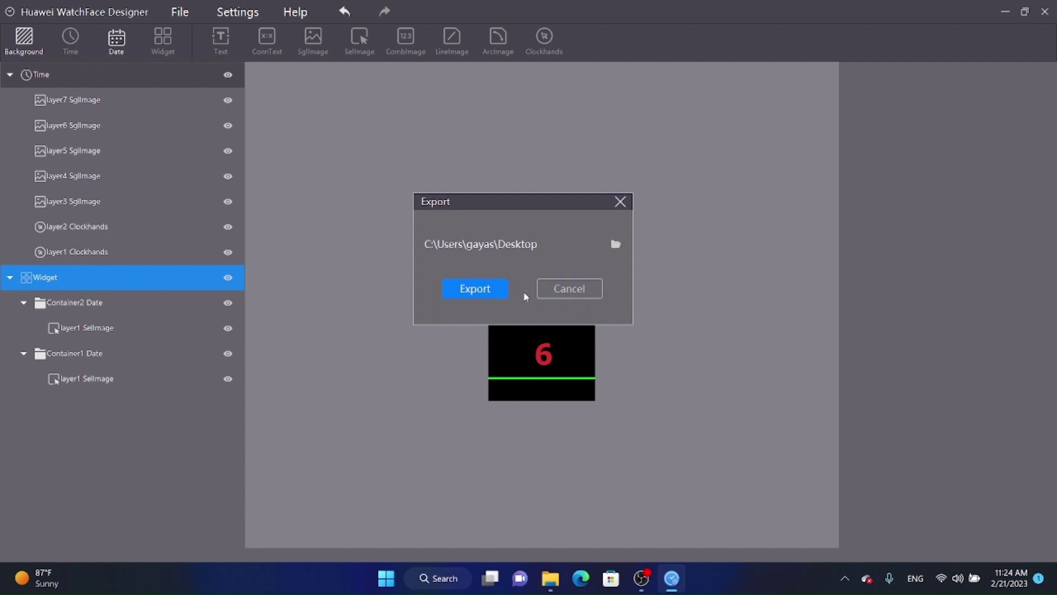
click(502, 292)
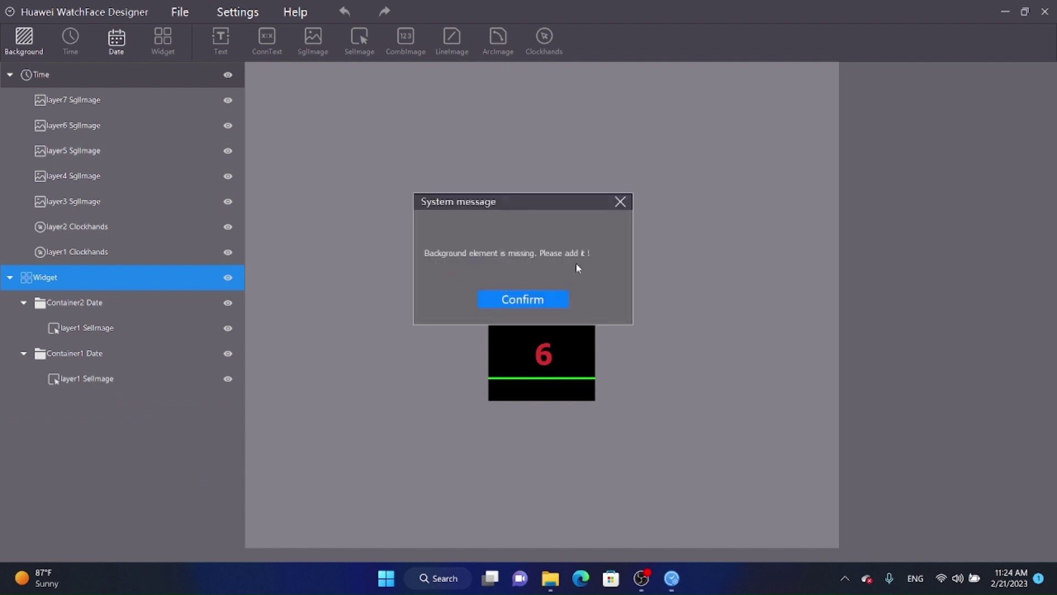
click(620, 203)
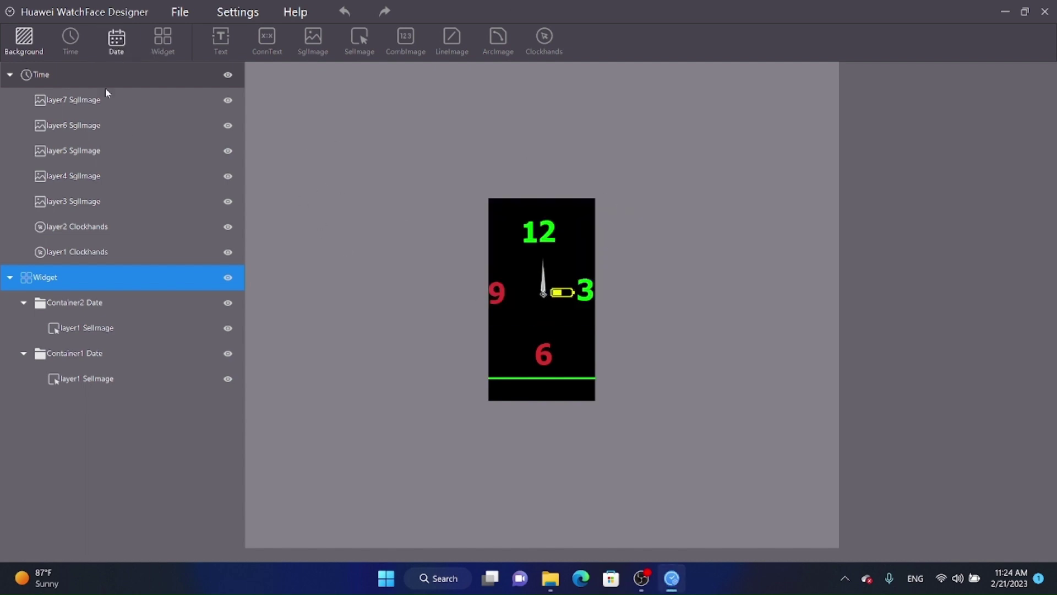
Add a Background element and load A100_002 into it from the project 1 images folder in D:\crack
click(28, 40)
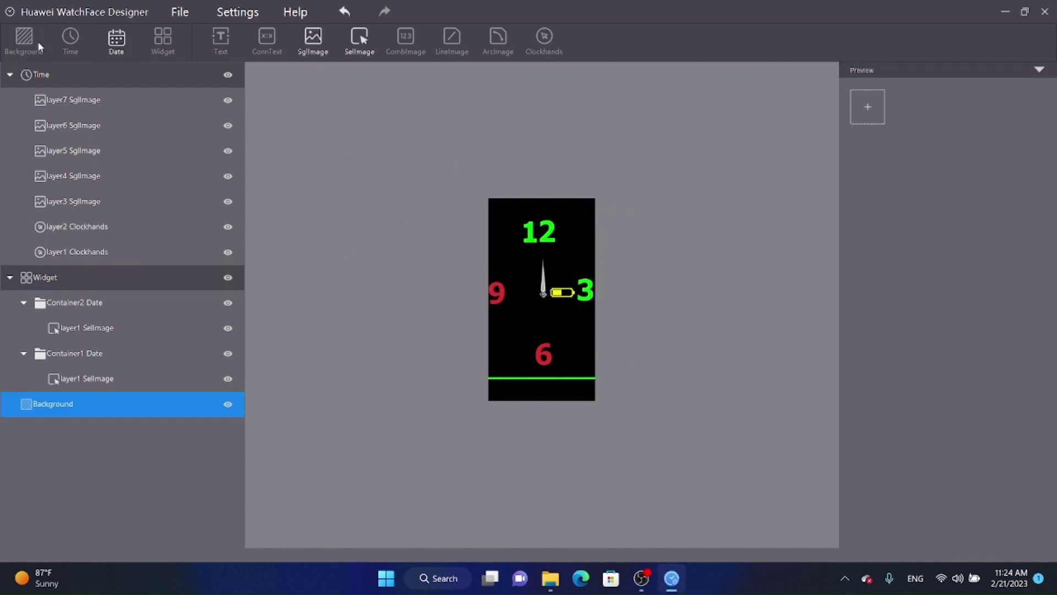
click(882, 113)
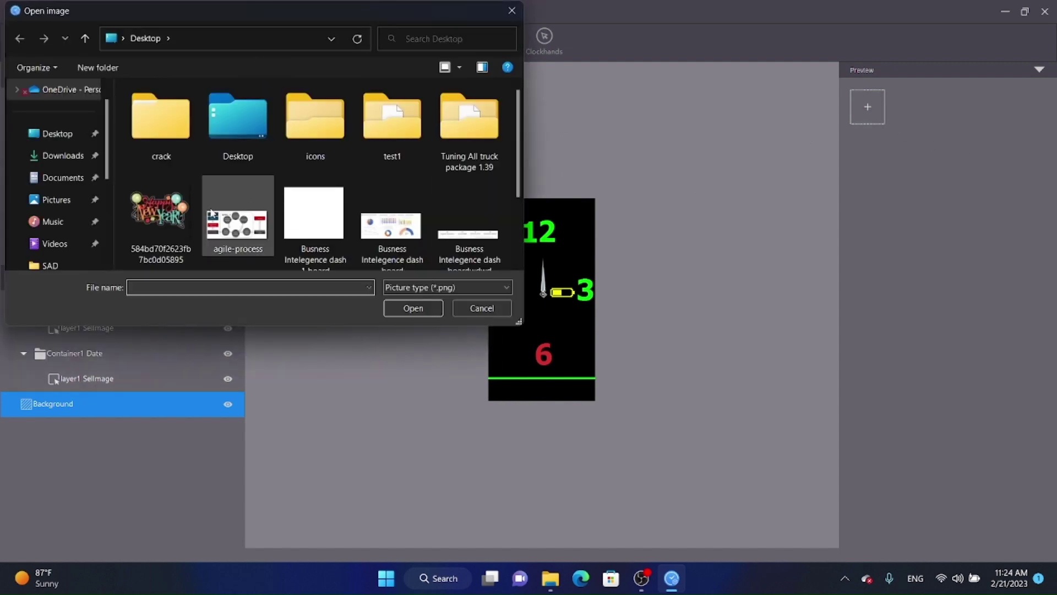
scroll(69, 159, down, 3)
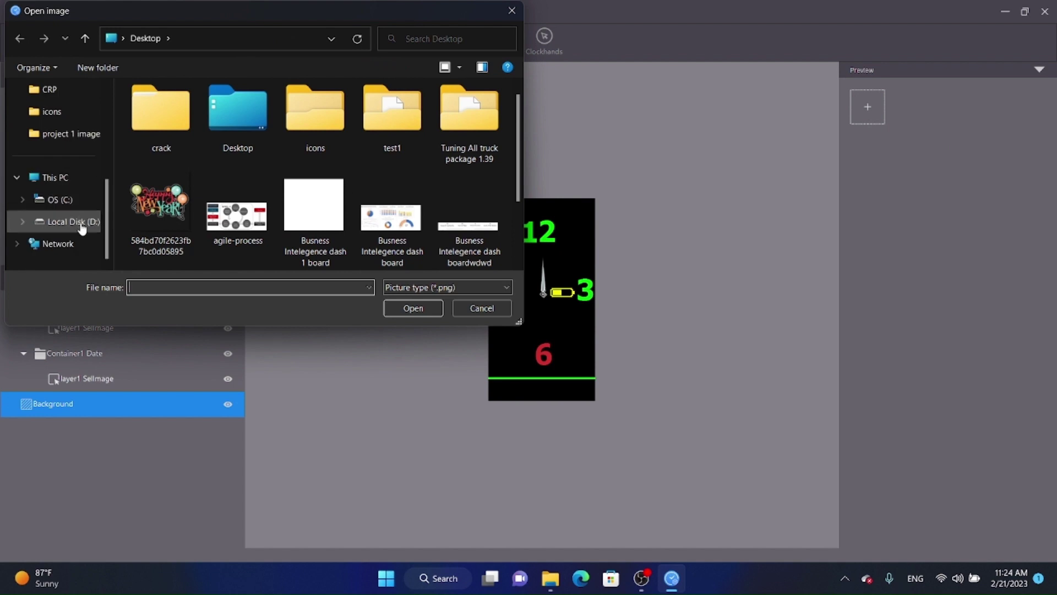
click(81, 225)
double_click(186, 151)
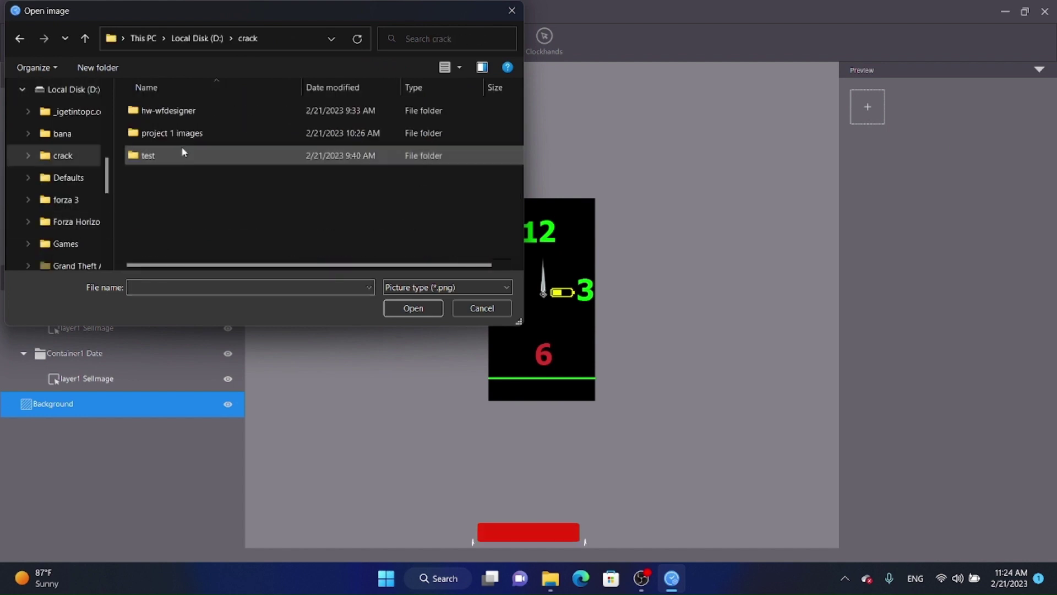
double_click(187, 155)
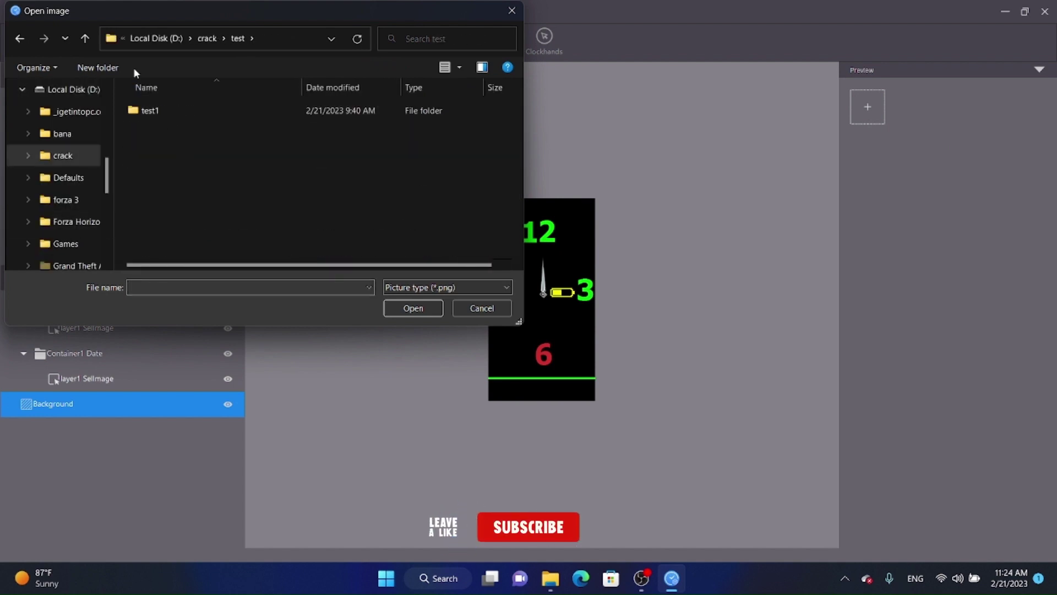
click(91, 39)
double_click(200, 132)
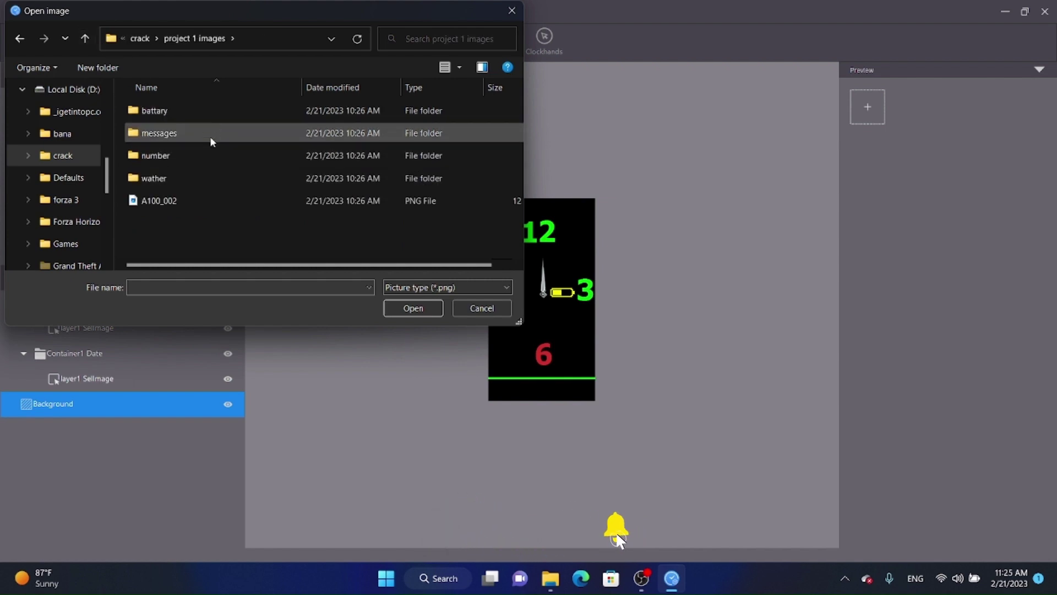
click(203, 200)
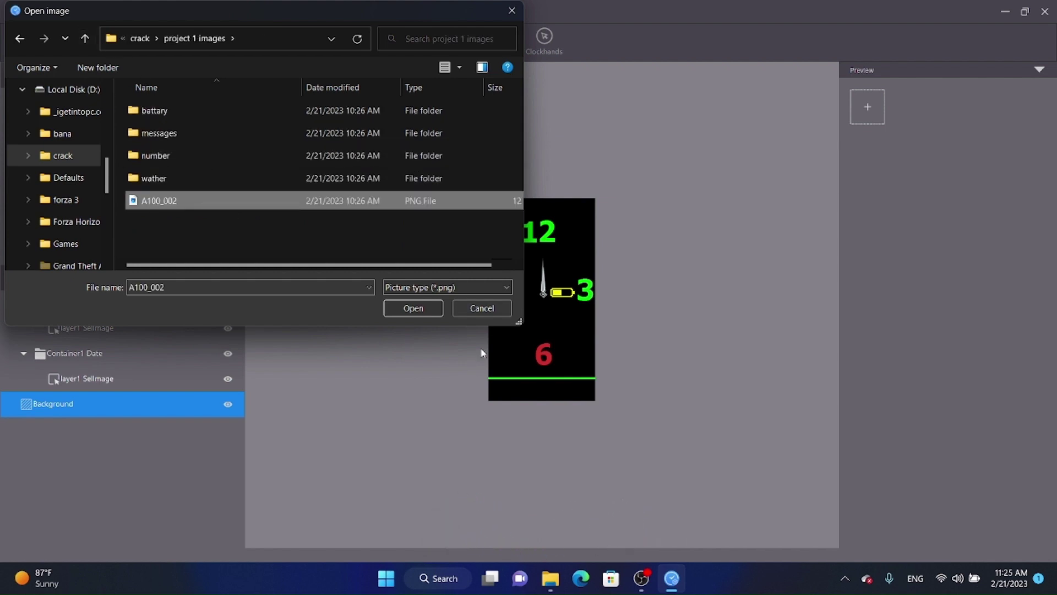
click(412, 307)
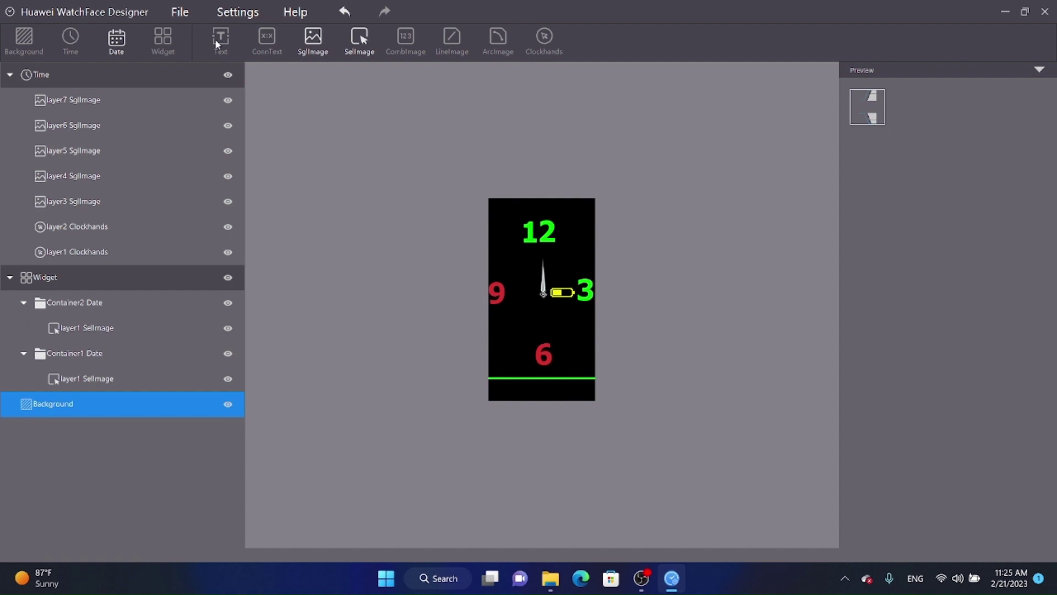
Try to export the watch face with its background image to the Desktop, keeping the existing preview image
click(181, 12)
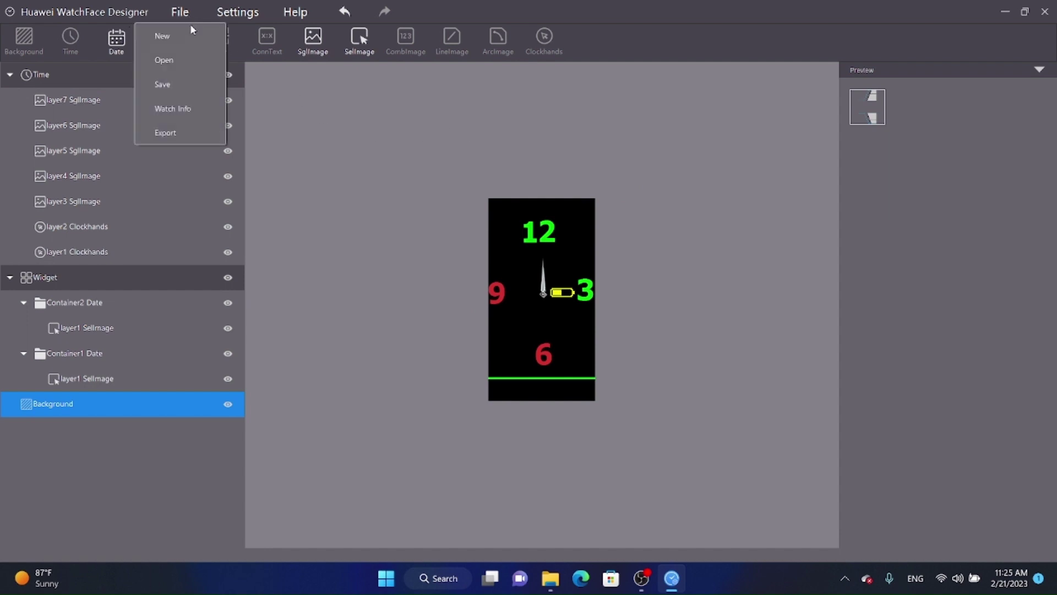
click(190, 141)
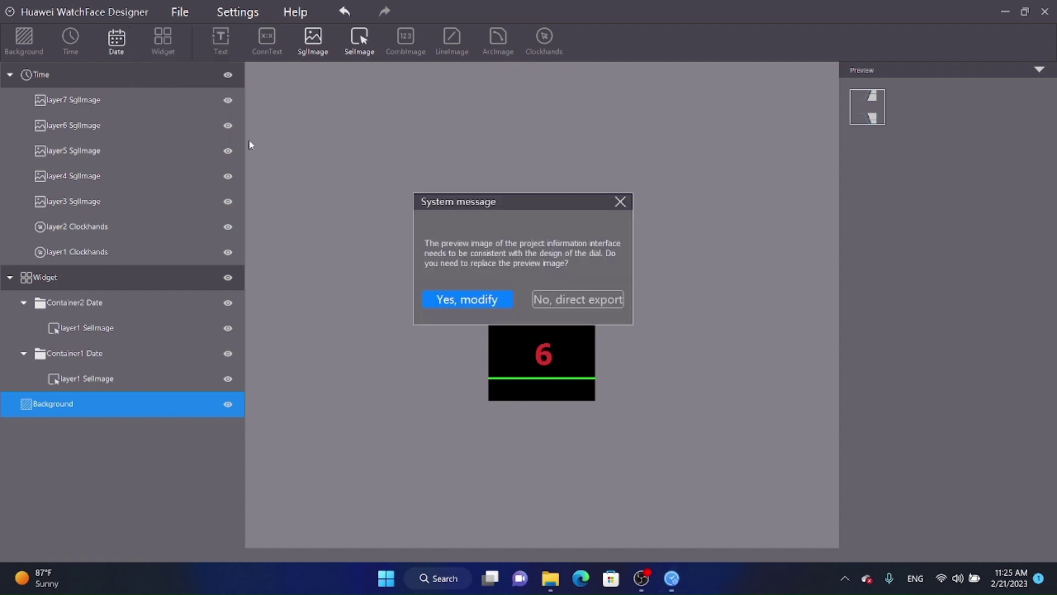
click(575, 298)
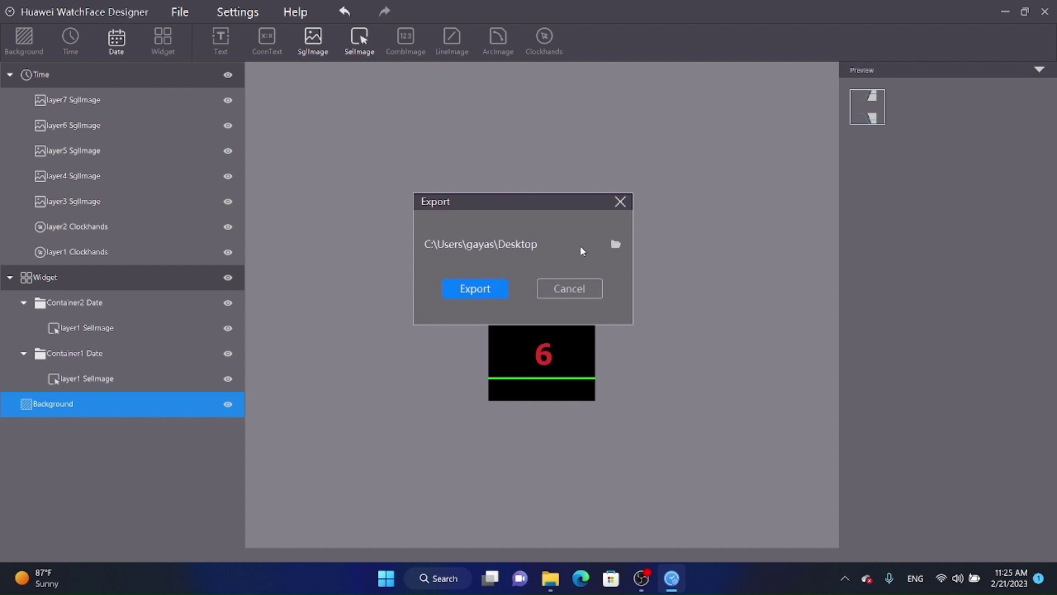
click(492, 295)
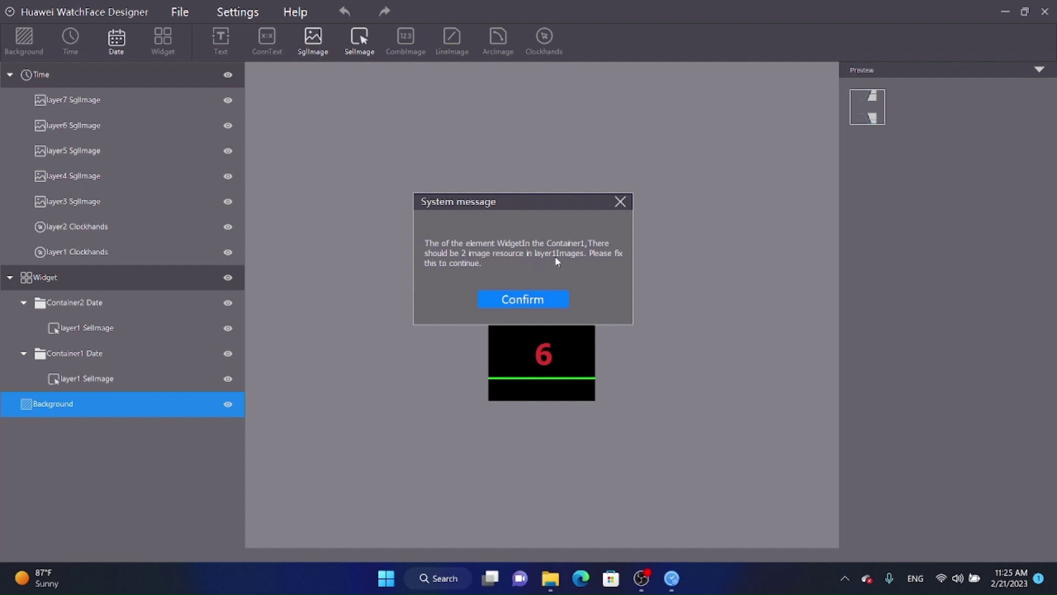
click(558, 297)
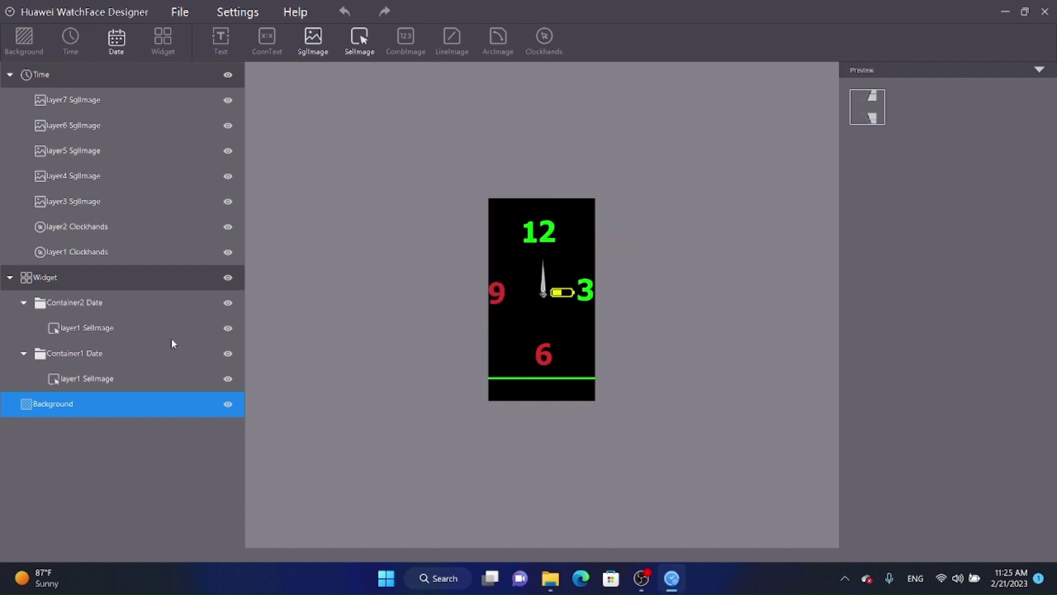
Load A100_030 and A100_041 from the messages folder into the unread-message widget and move its envelope to X 130, Y 320
click(121, 380)
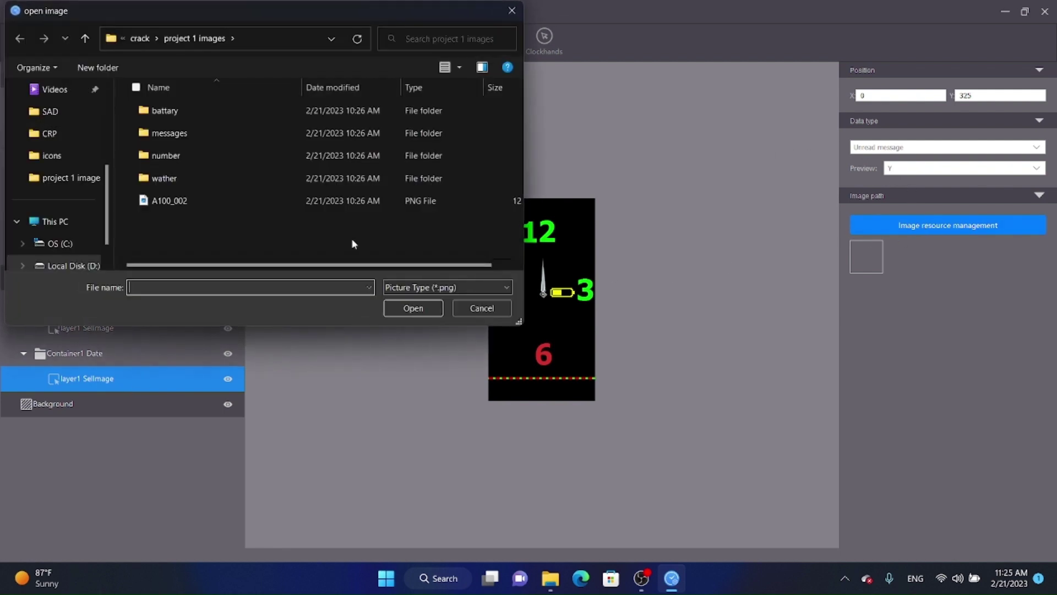
click(240, 137)
double_click(240, 137)
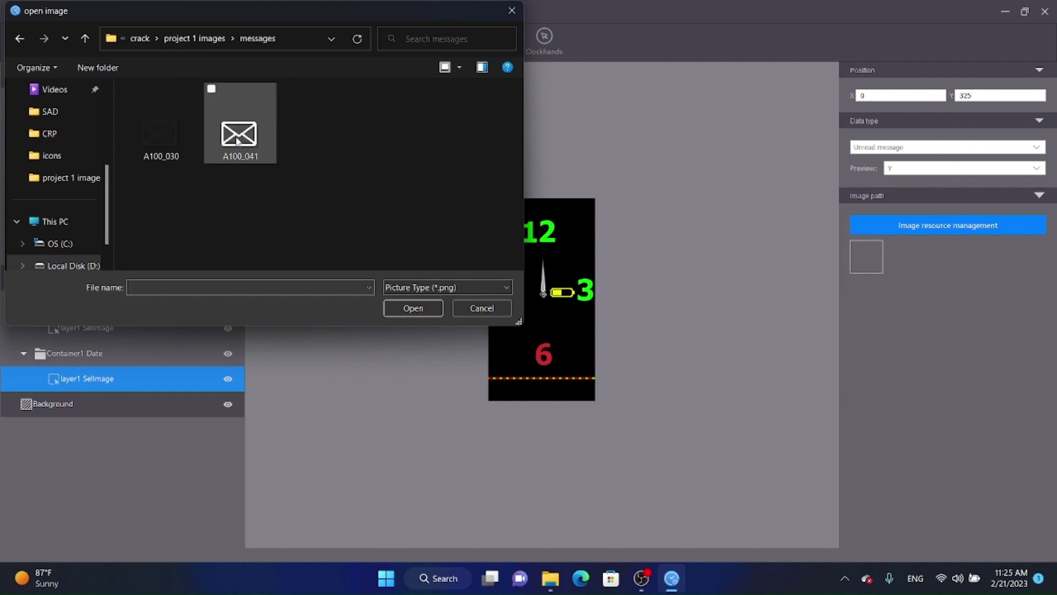
click(163, 137)
ctrl+click(238, 135)
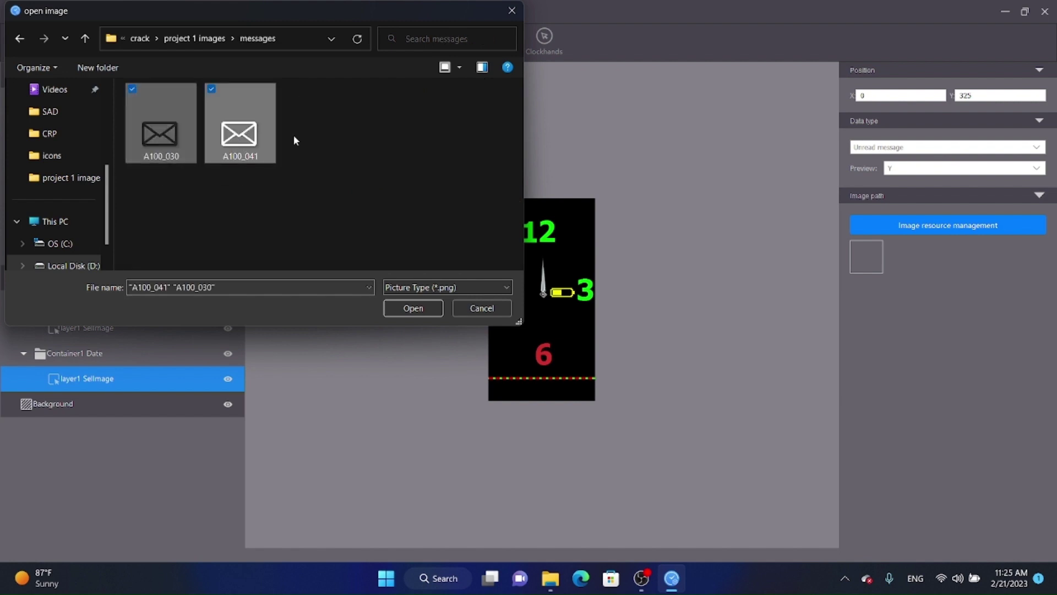
click(395, 307)
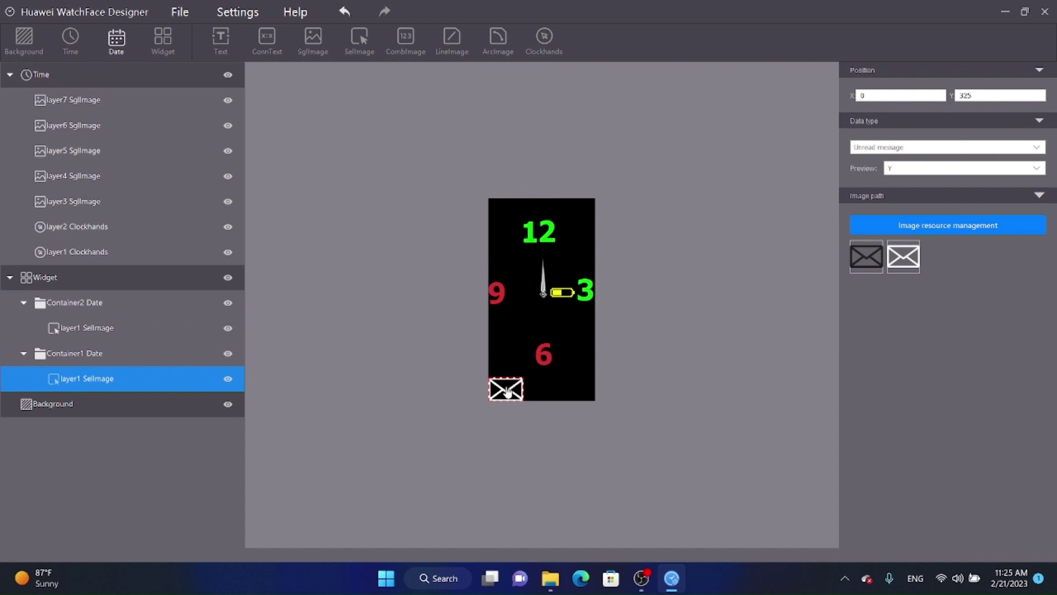
drag(503, 388, 585, 386)
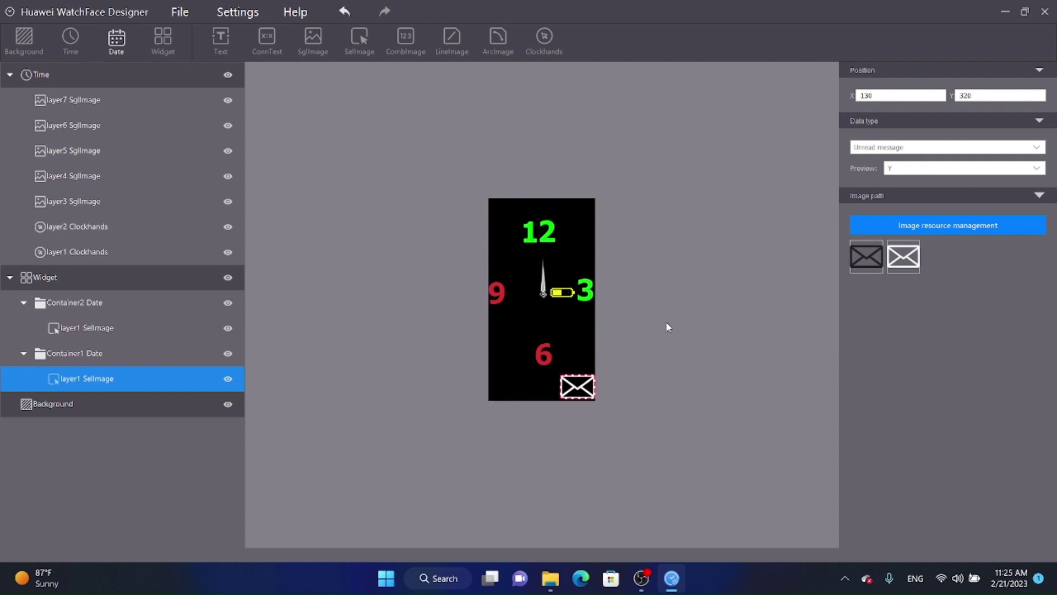
Undo the last change and reposition the unread-message envelope at X 130, Y 323 on the watch face
click(570, 334)
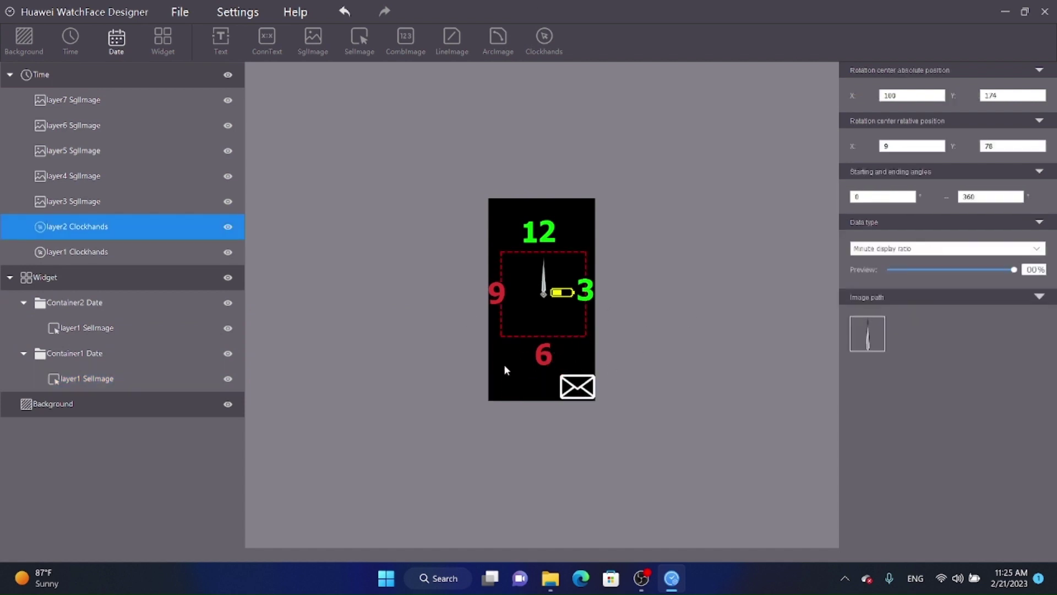
click(343, 12)
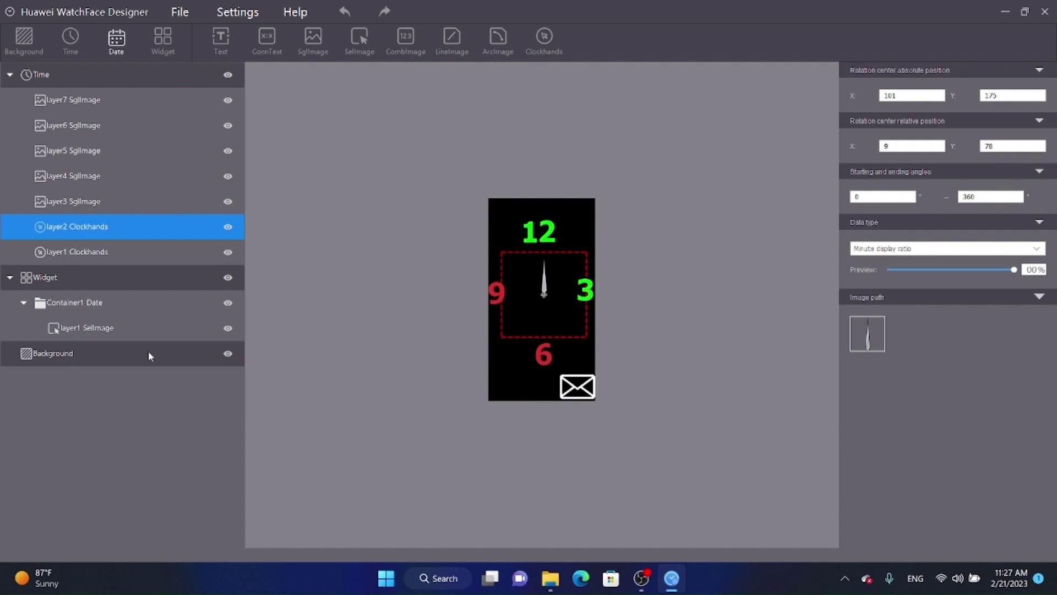
click(148, 353)
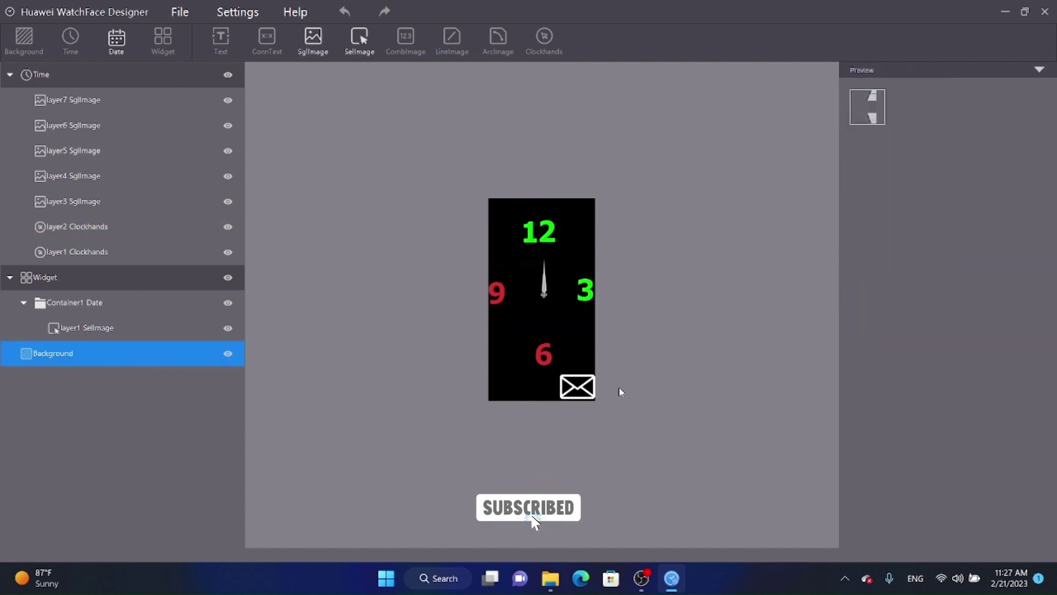
click(565, 391)
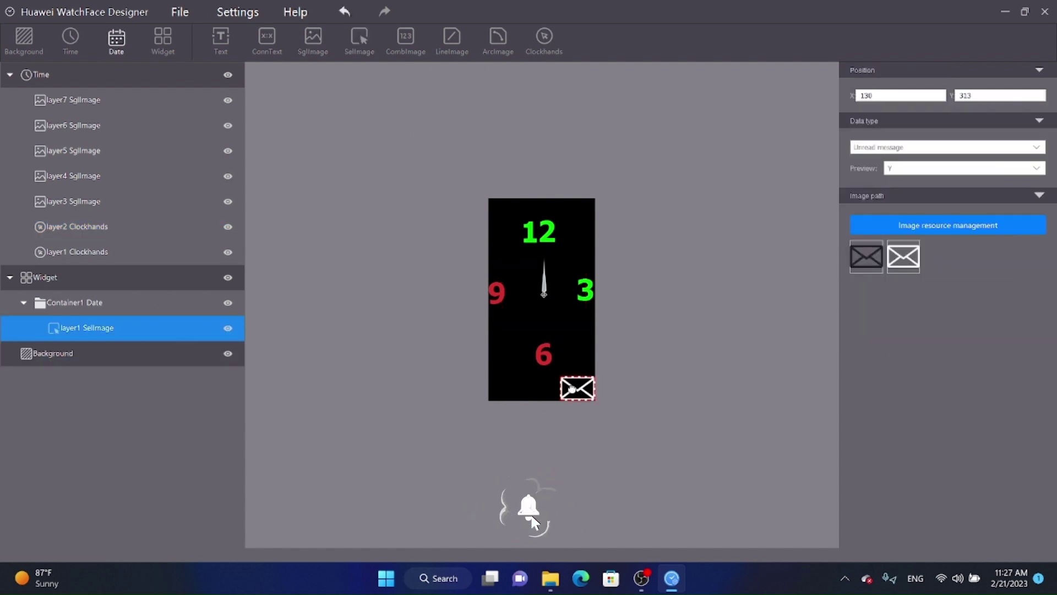
Export the watch face directly to the Desktop, keeping the existing preview image
click(180, 13)
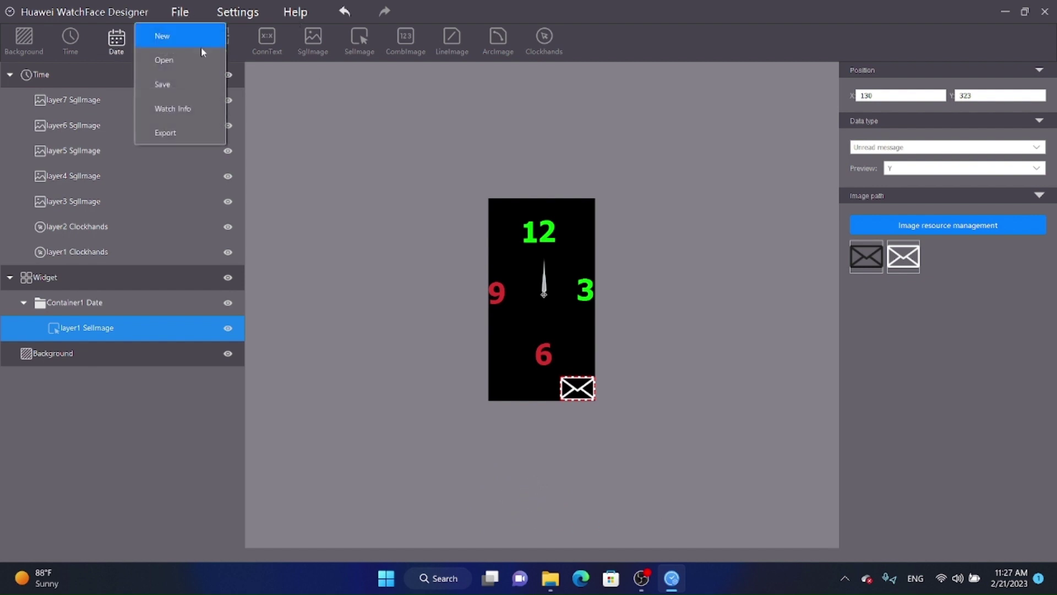
click(189, 133)
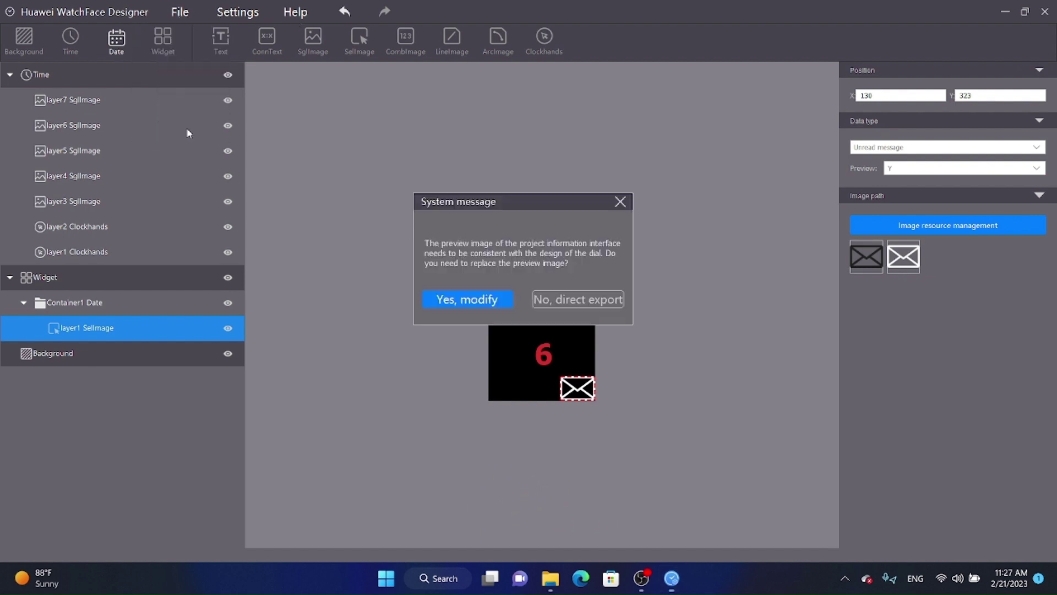
click(570, 302)
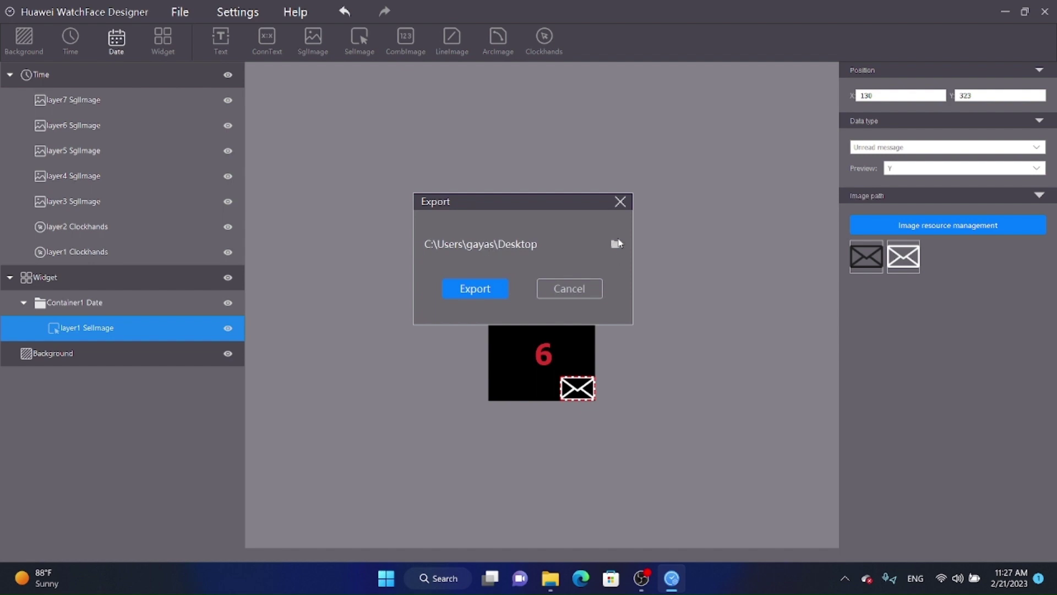
click(482, 284)
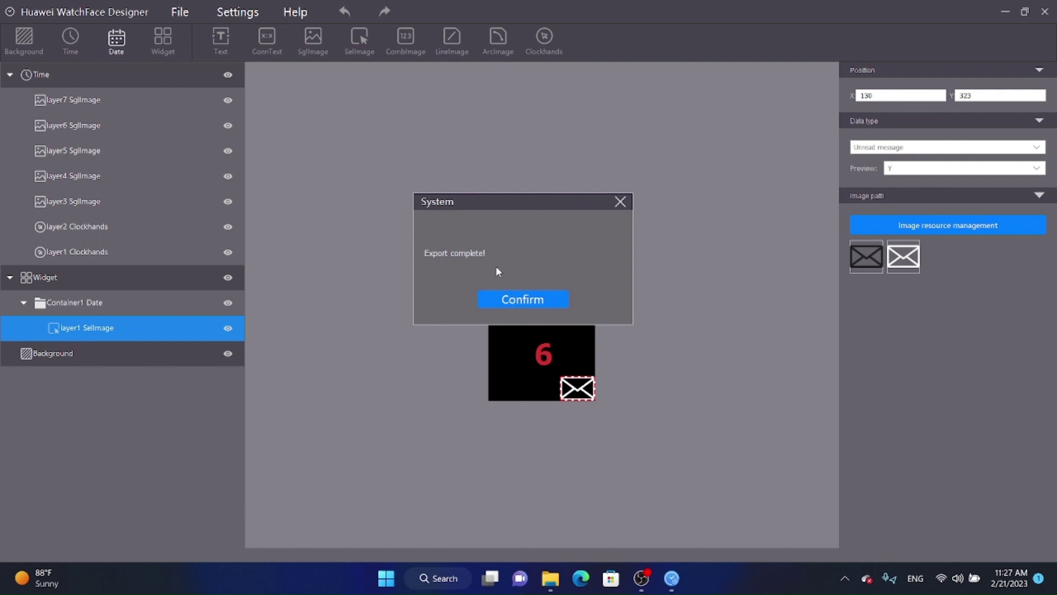
click(515, 303)
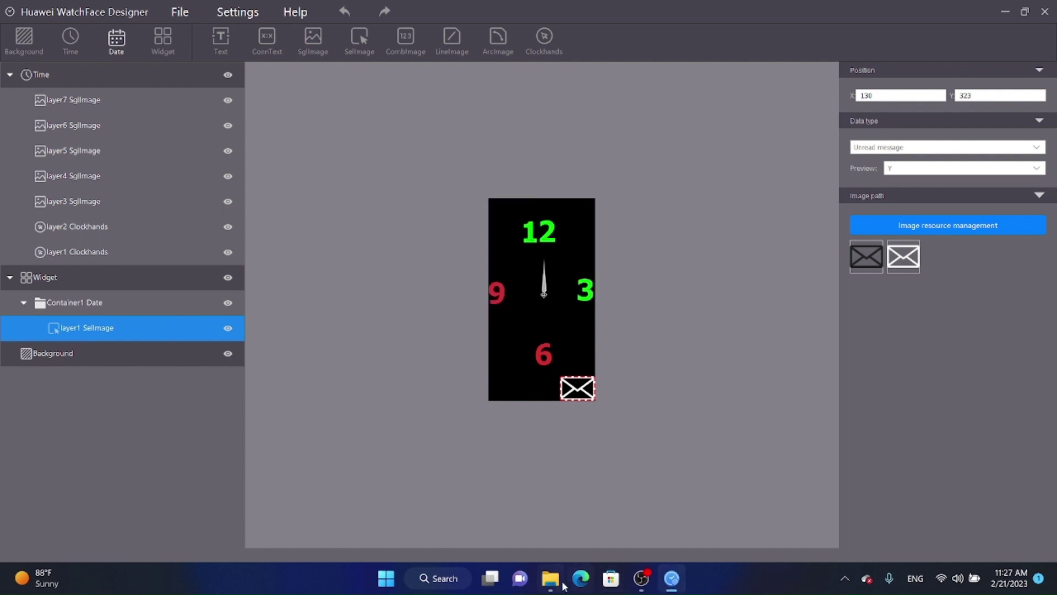
Check the exported files in the Desktop's Tech of games 2 folder, including Tech_of_games_2_2.1.1.bin, and close the folder window
click(556, 582)
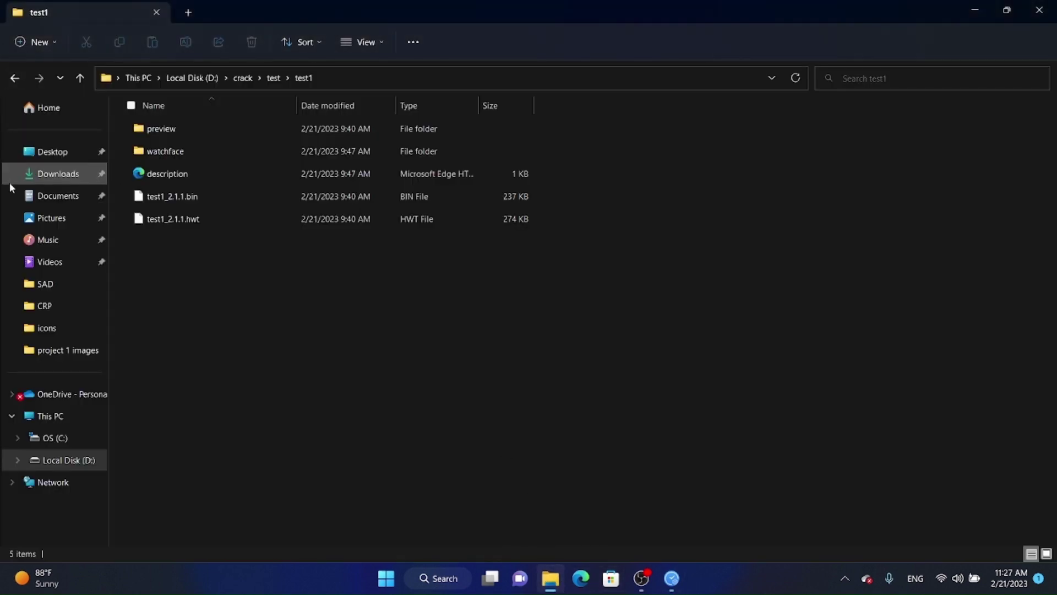
click(48, 152)
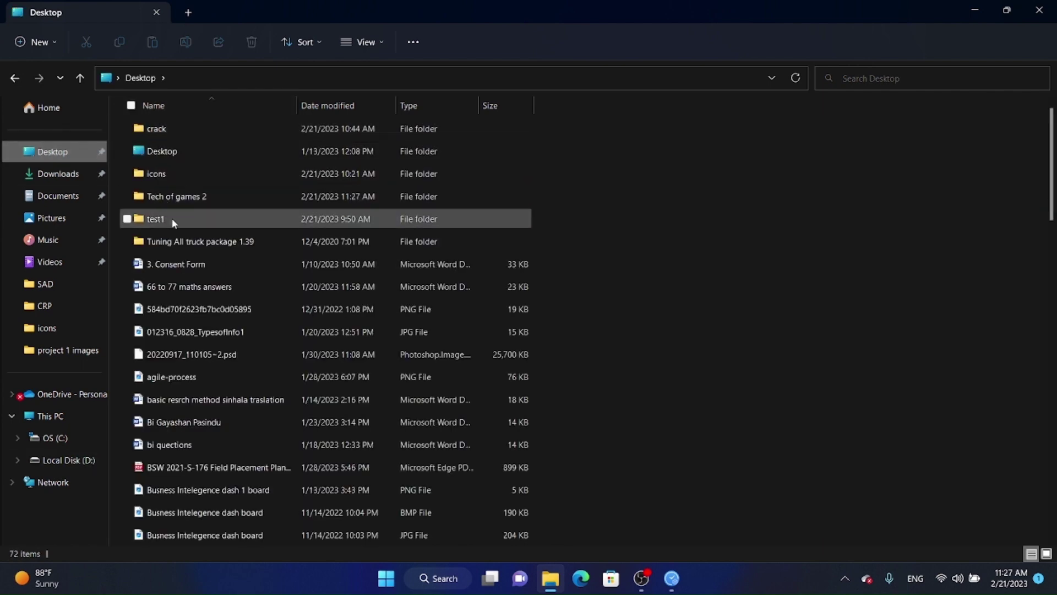
double_click(183, 202)
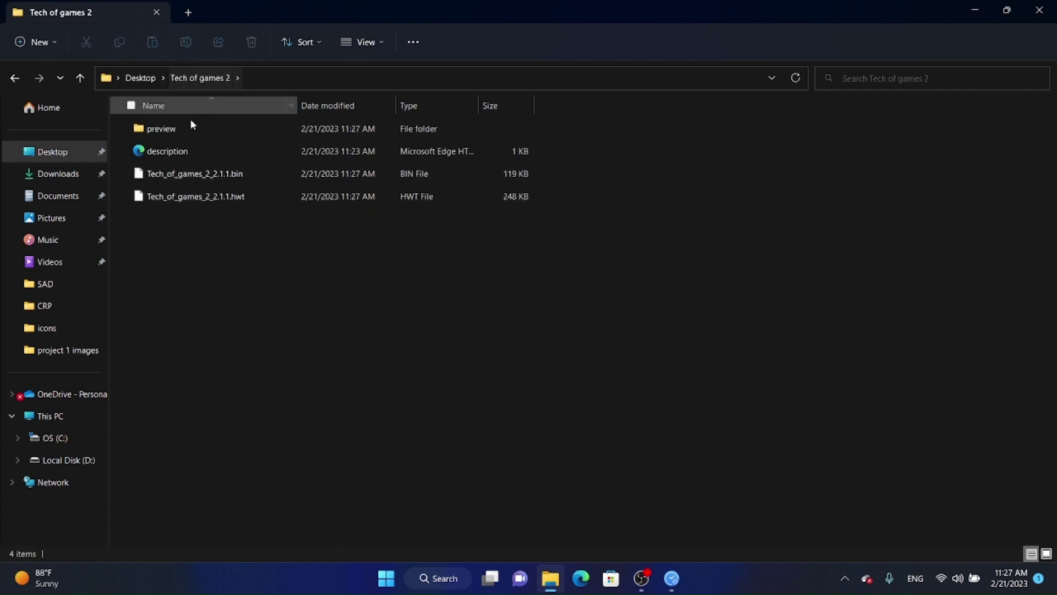
click(247, 175)
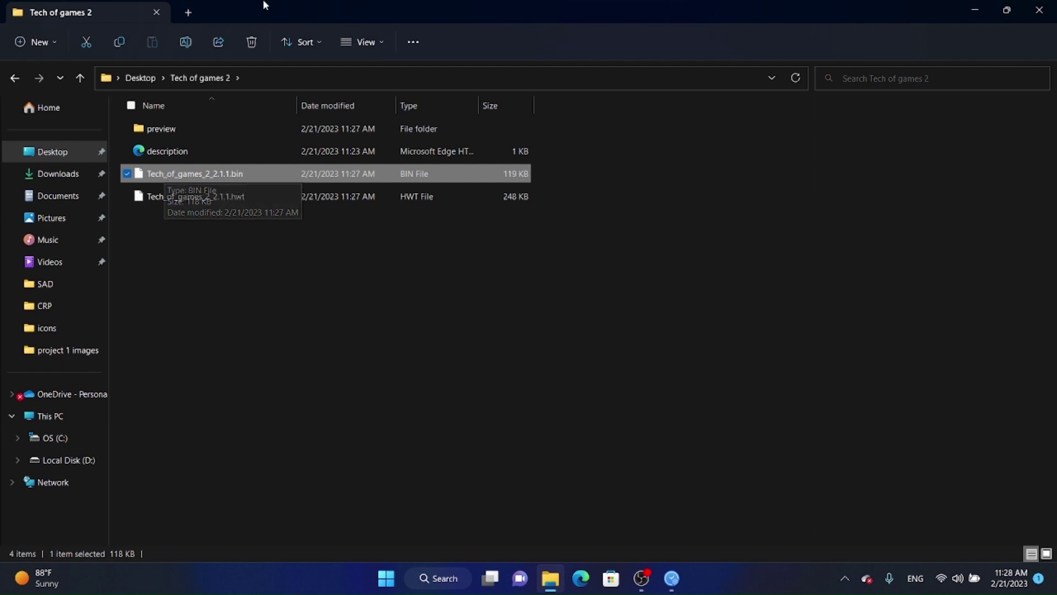
click(1039, 10)
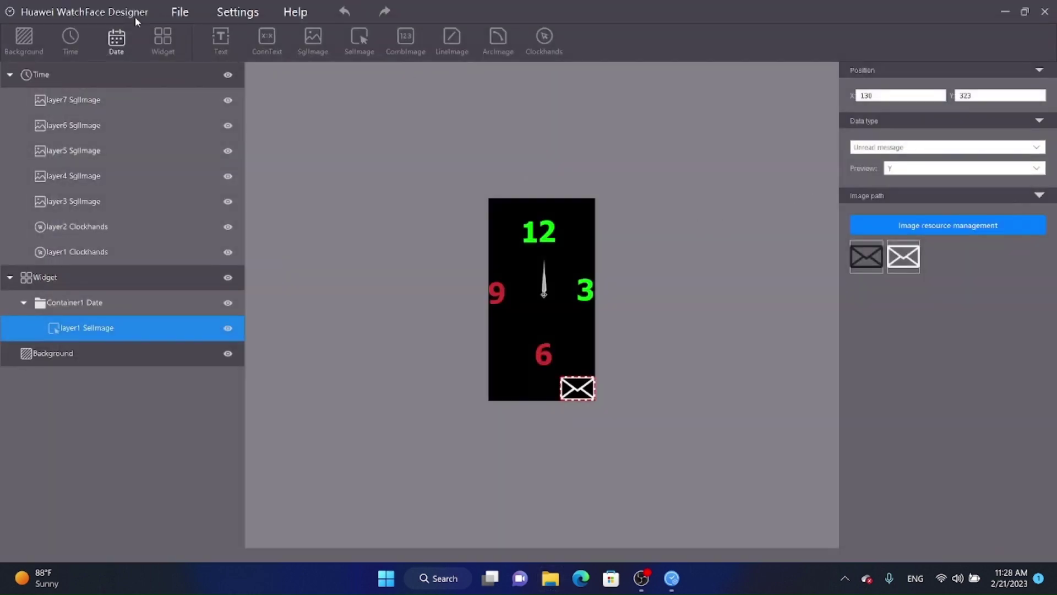
Close the watch face designer and relaunch HwWatchFaceDesigner from the hw-wfdesigner folder inside the Desktop's crack folder
click(180, 12)
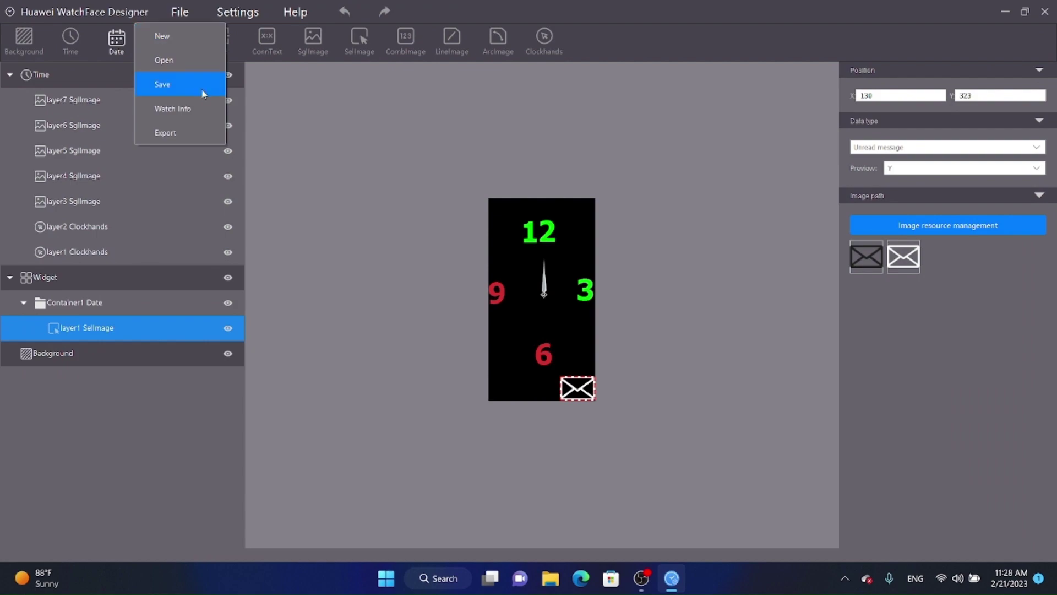
click(1047, 11)
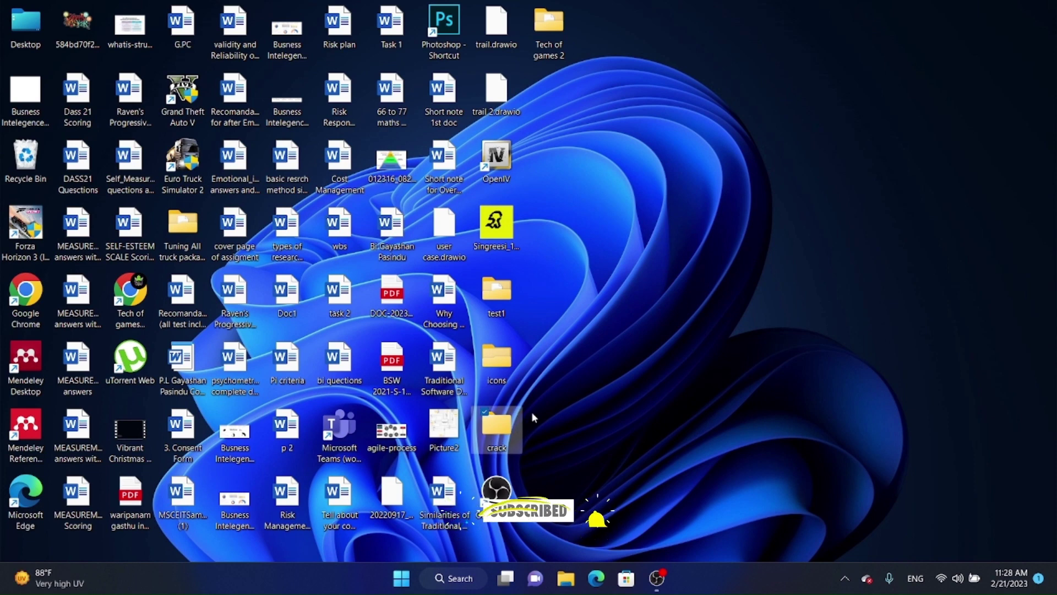
double_click(509, 437)
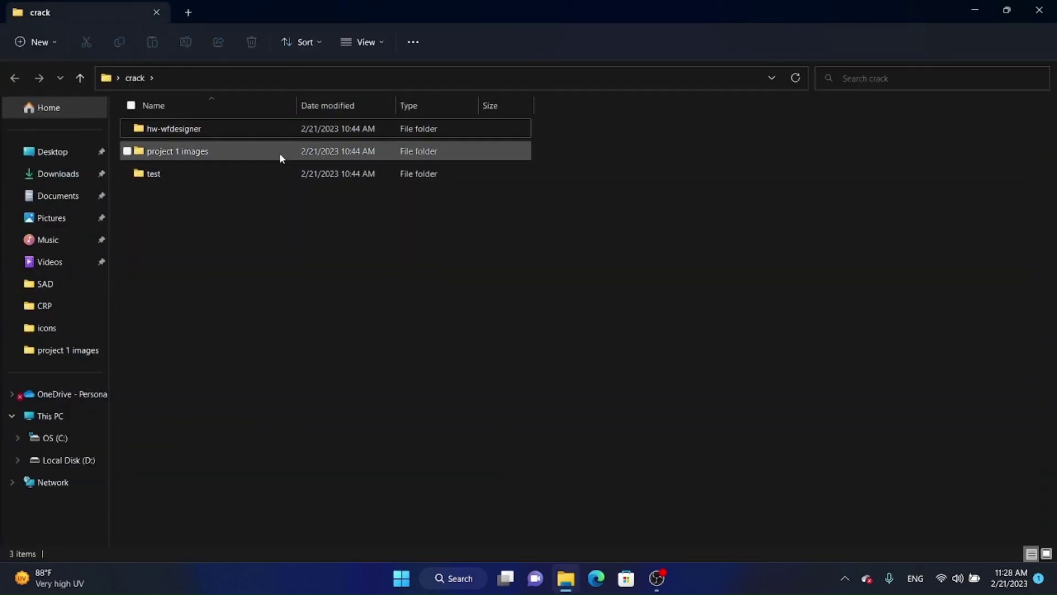
double_click(289, 133)
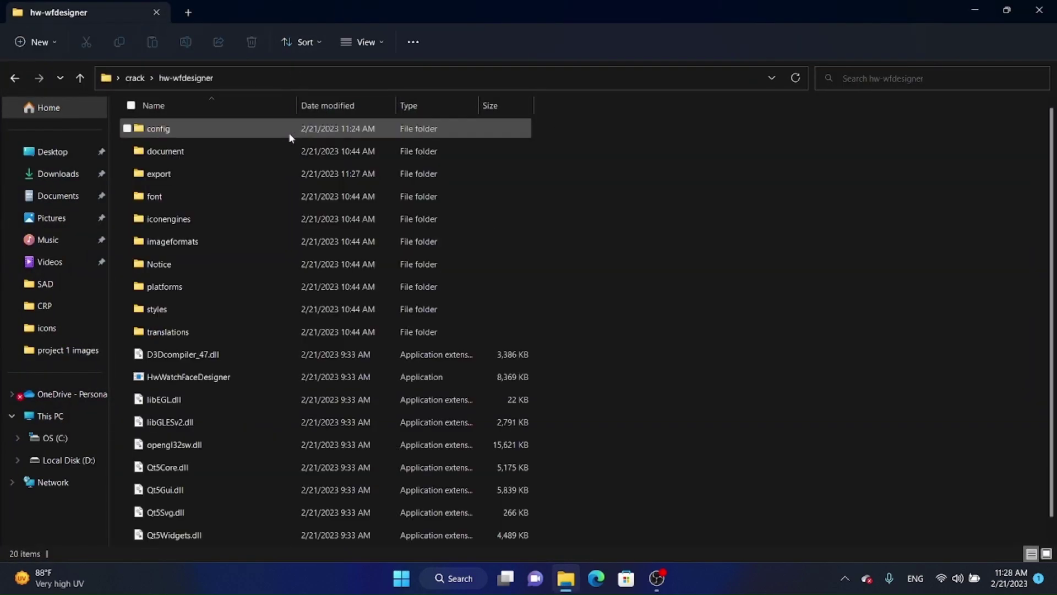
double_click(258, 380)
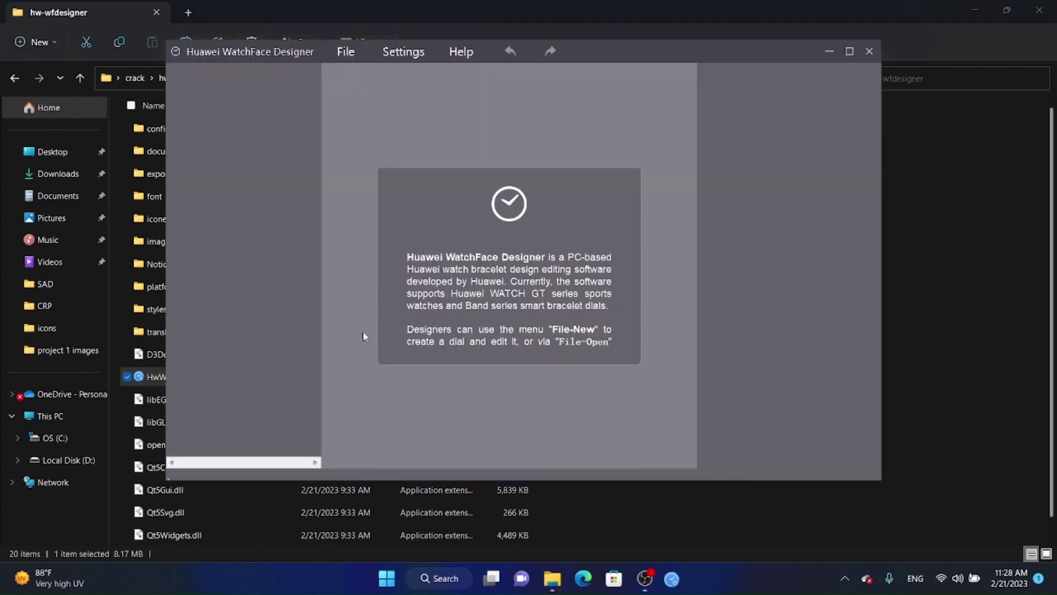
Open the saved watch face project by loading the description file from the Tech of games 2 project folder
click(344, 55)
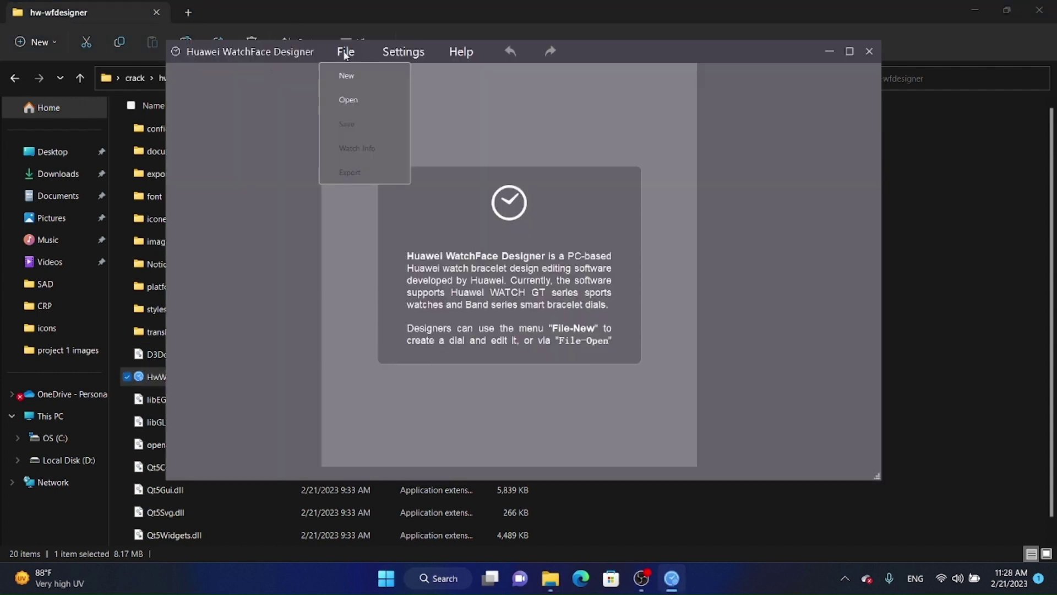
click(359, 105)
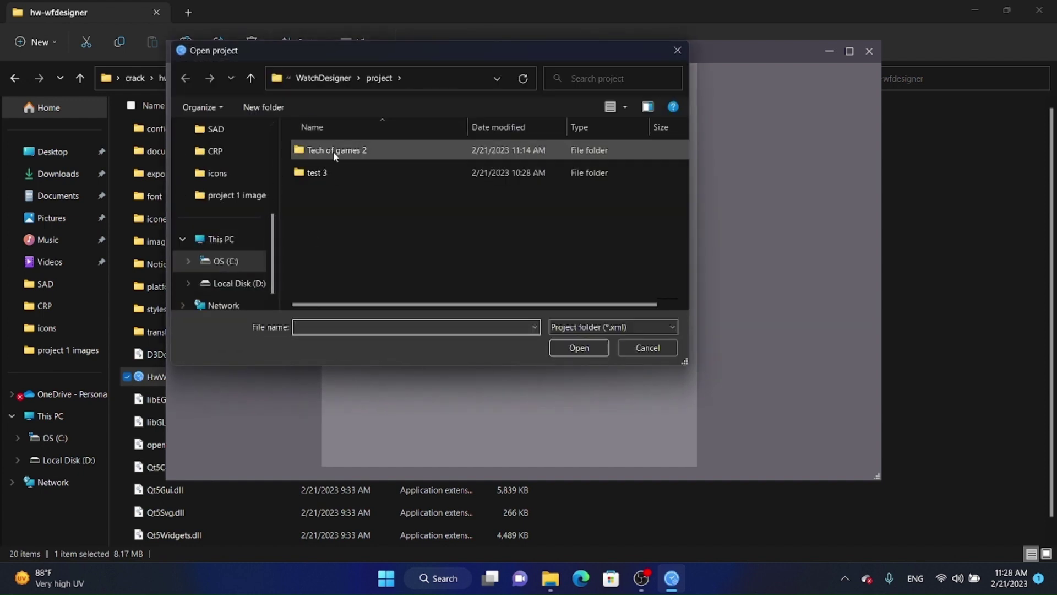
click(380, 157)
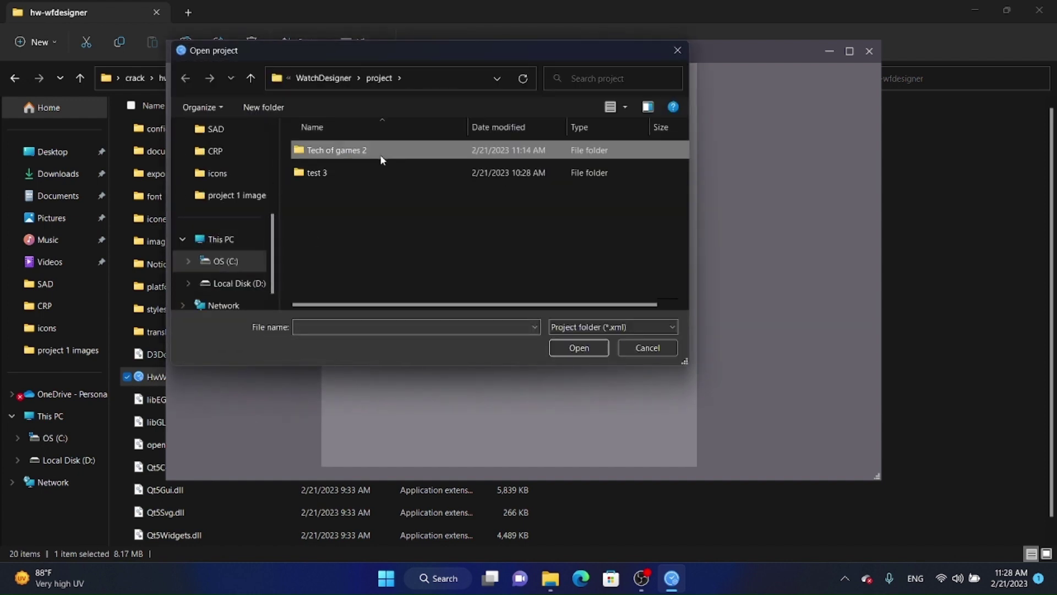
double_click(380, 157)
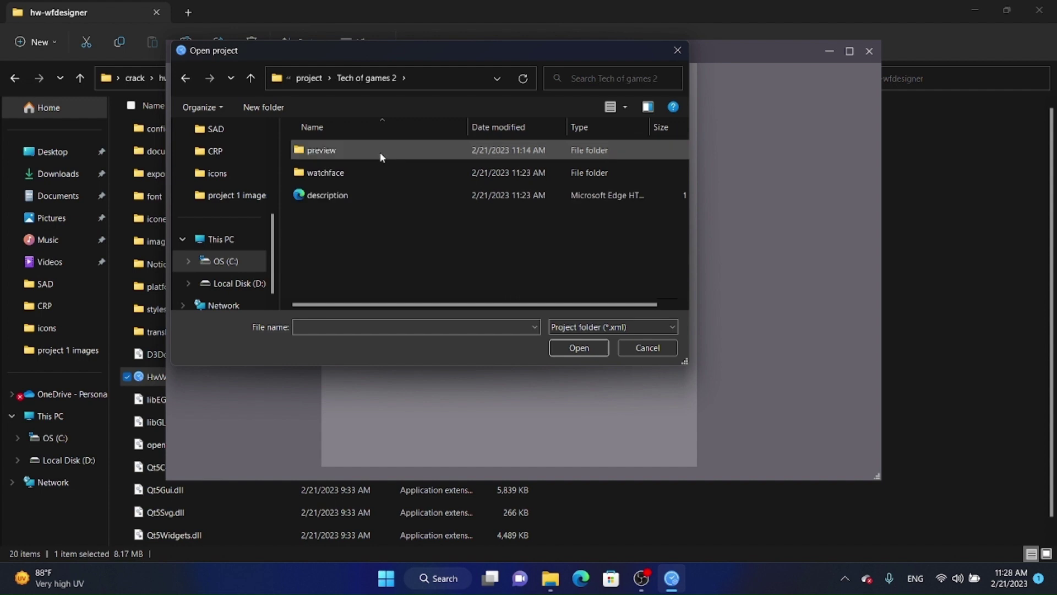
click(251, 78)
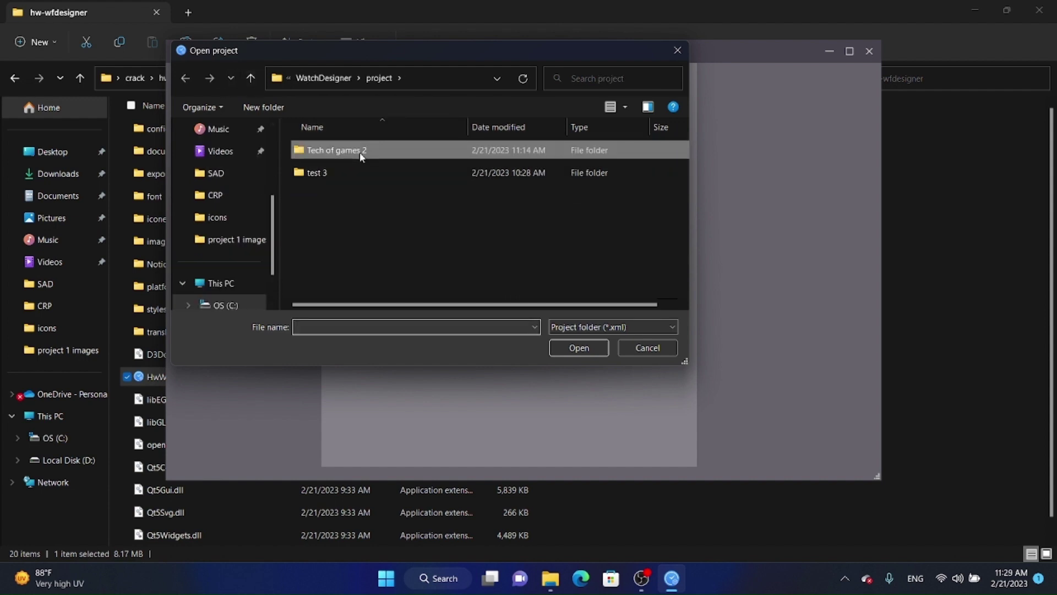
double_click(359, 152)
click(357, 203)
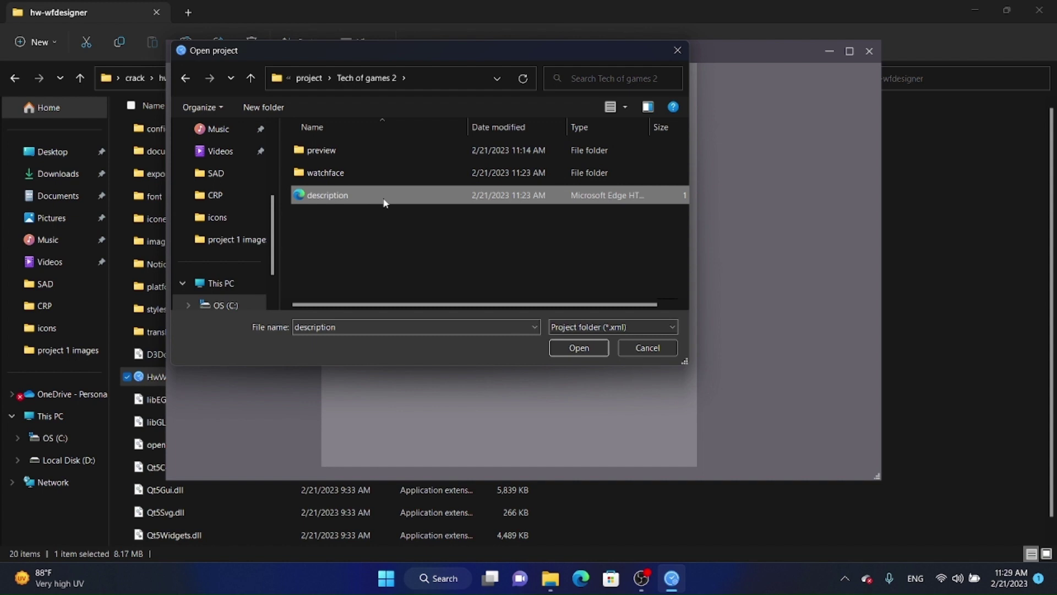
click(573, 349)
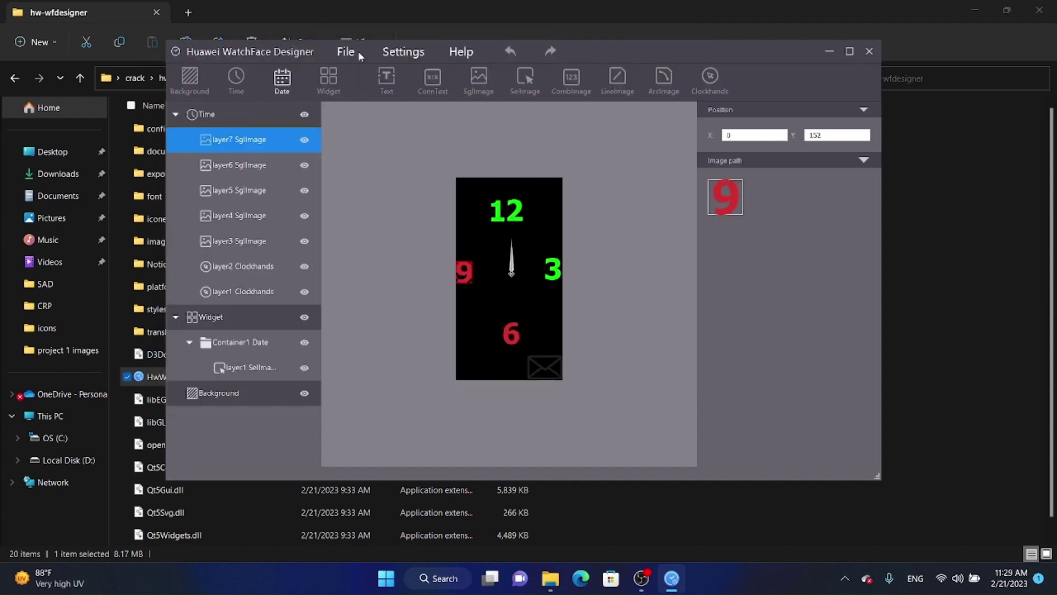